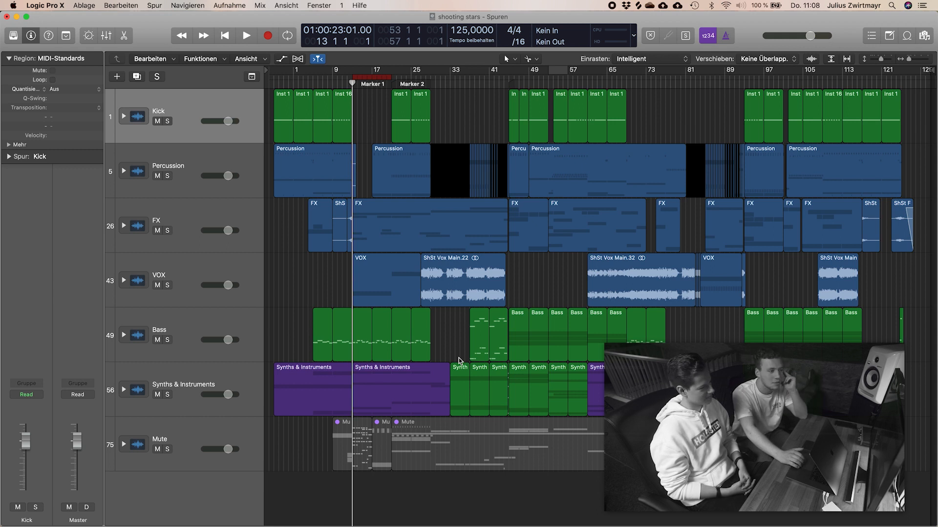
Step: Expand the Kick track stack to show its individual kick tracks and move the playhead to bar 5
{"action": "left_click", "coordinate": [546, 306], "text": "ctrl+alt"}
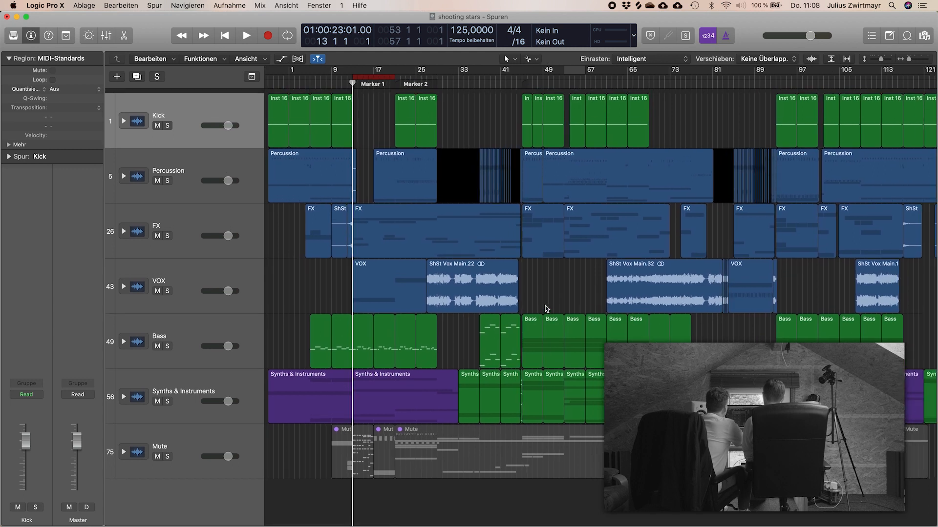
{"action": "left_click", "coordinate": [123, 117]}
{"action": "scroll", "coordinate": [342, 202], "scroll_direction": "left", "scroll_amount": 2}
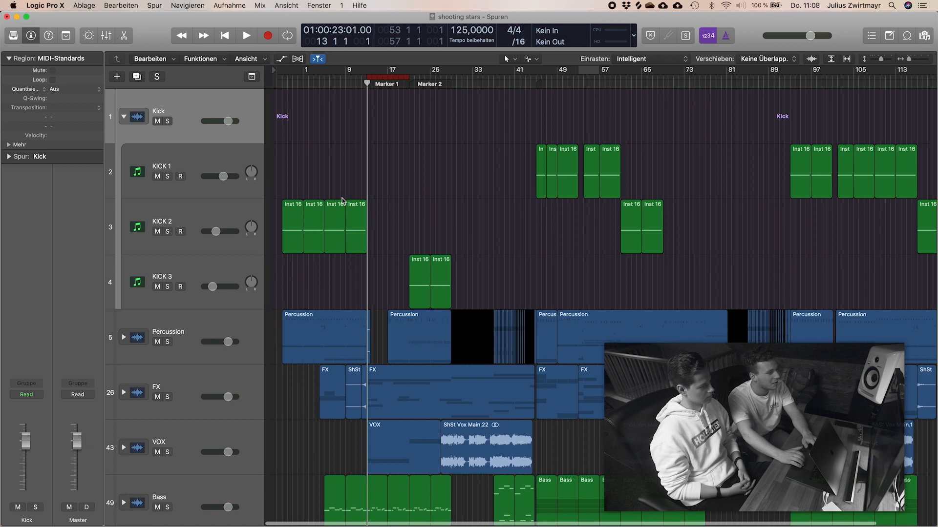
{"action": "scroll", "coordinate": [341, 204], "scroll_direction": "down", "scroll_amount": 3}
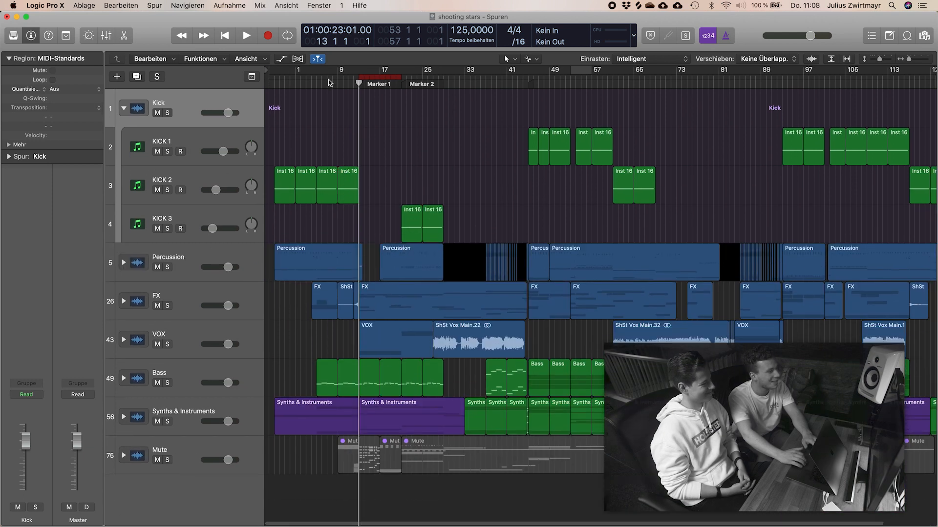
{"action": "left_click_drag", "start_coordinate": [328, 81], "coordinate": [316, 82]}
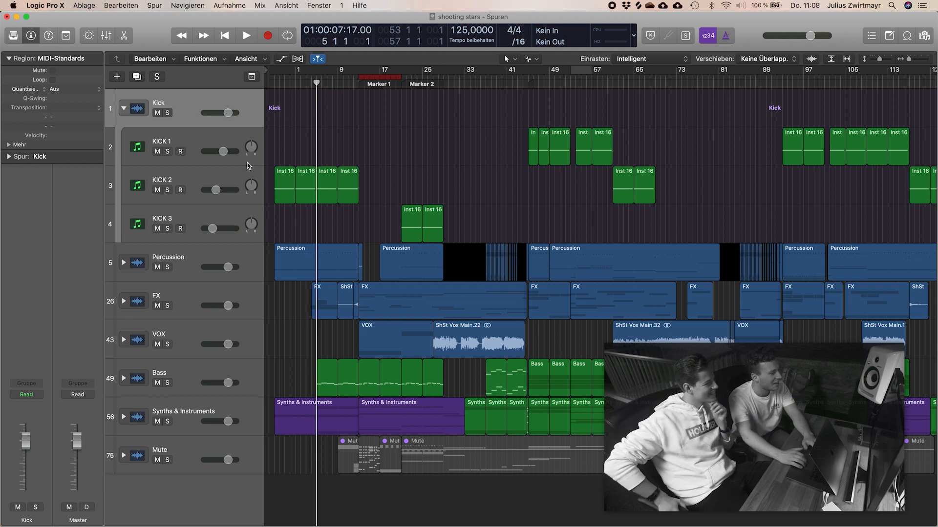
Step: Solo the KICK 3 track and play back its regions at Marker 2
{"action": "left_click", "coordinate": [229, 238]}
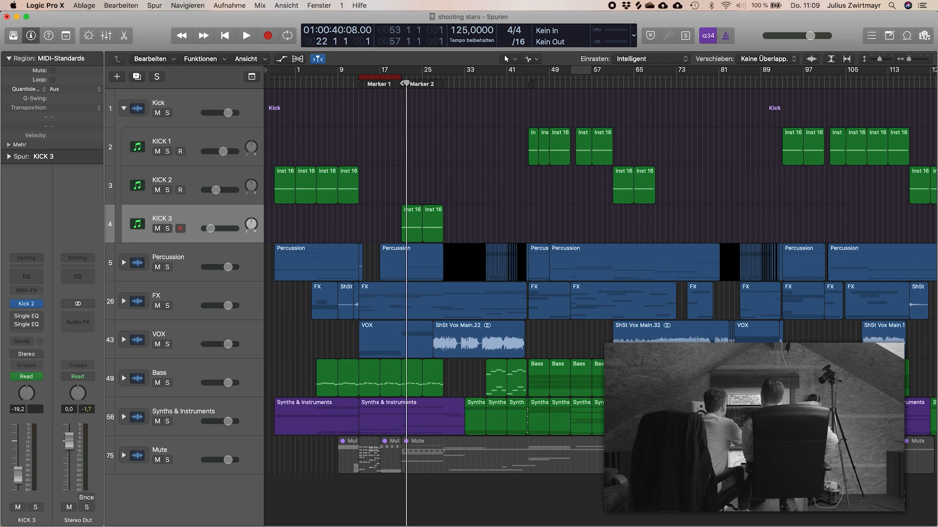
{"action": "key", "text": "space"}
{"action": "key", "text": "space"}
{"action": "key", "text": "s"}
{"action": "key", "text": "space"}
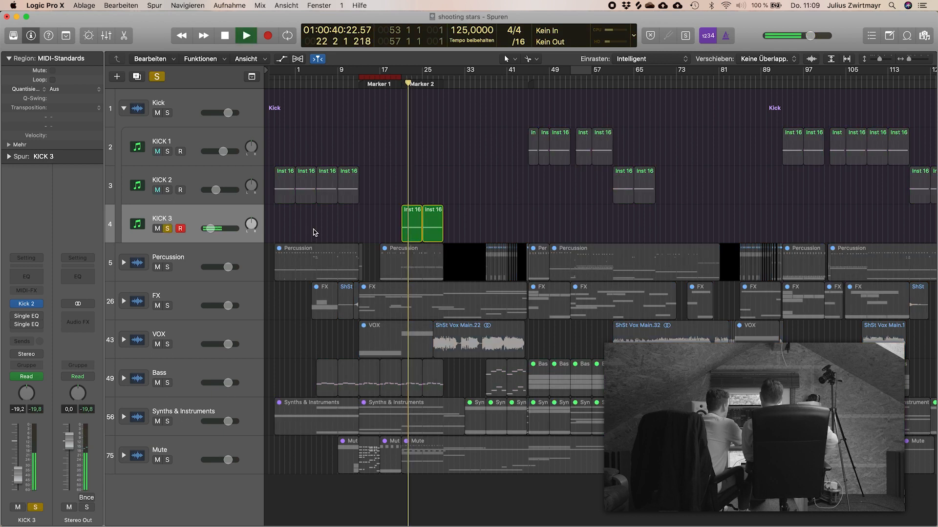
Step: Inspect the Kick 2 instrument on the KICK 3 track during playback, close it, and end the soloed playback
{"action": "left_click", "coordinate": [26, 305]}
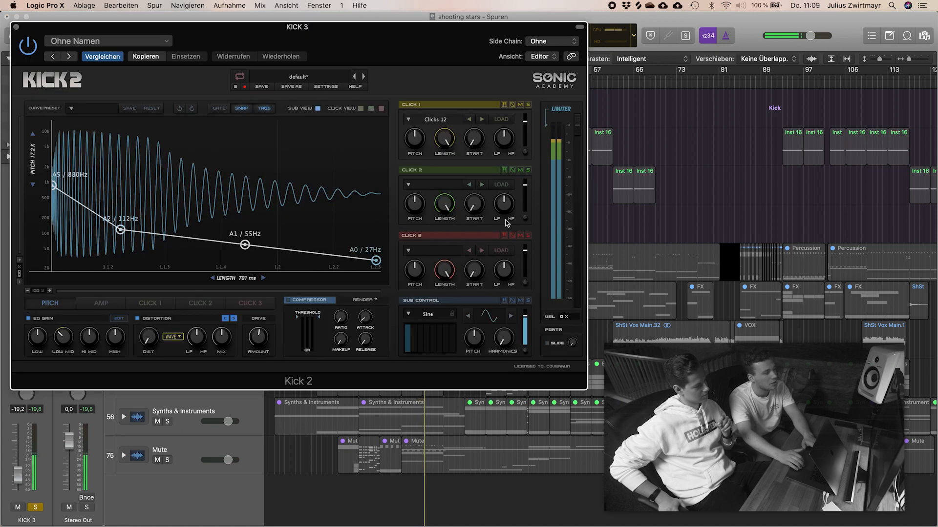
{"action": "left_click", "coordinate": [17, 27]}
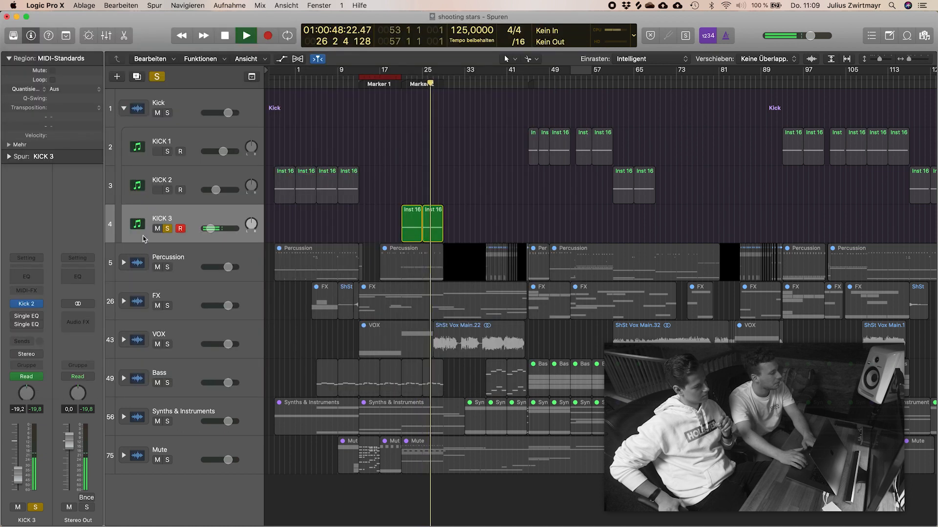
{"action": "left_click", "coordinate": [167, 228]}
{"action": "key", "text": "space"}
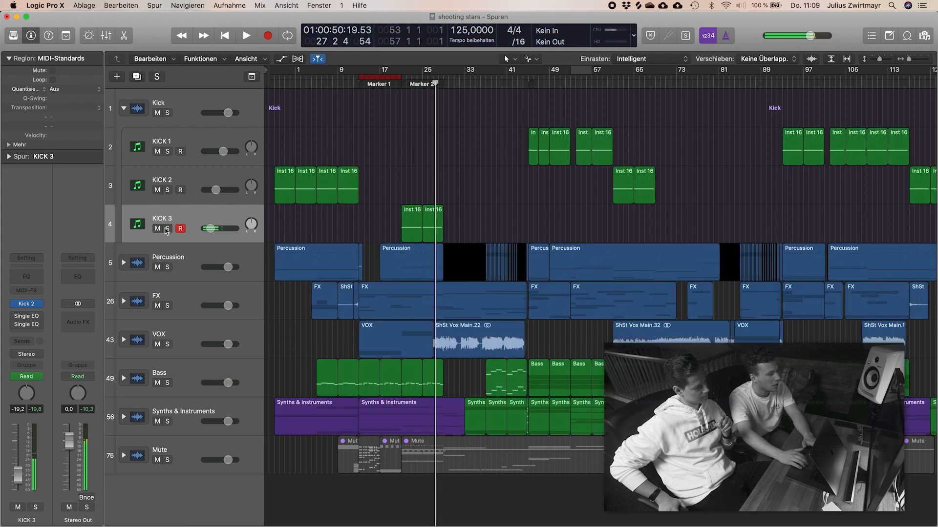
Step: Collapse the Kick track stack and expand the Percussion stack to show its clap, snare and hat tracks
{"action": "scroll", "coordinate": [442, 213], "scroll_direction": "down", "scroll_amount": 10}
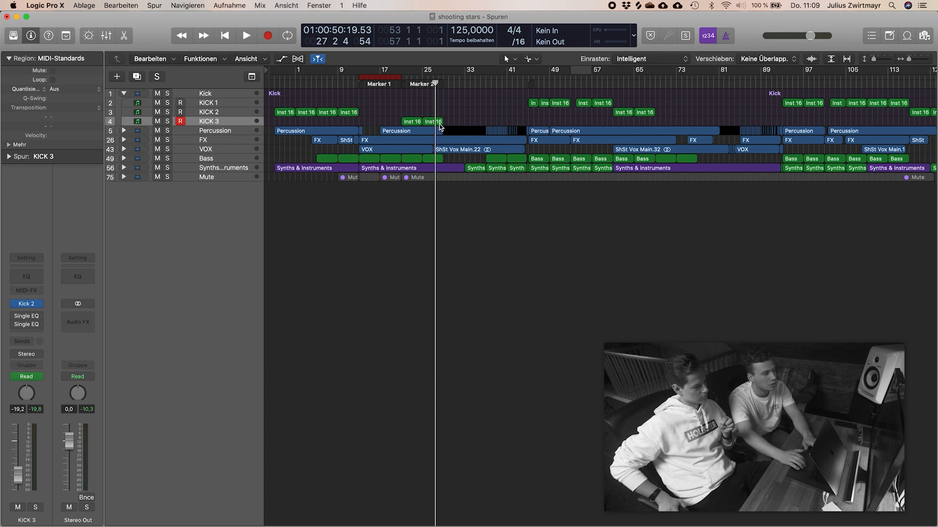
{"action": "left_click", "coordinate": [124, 93]}
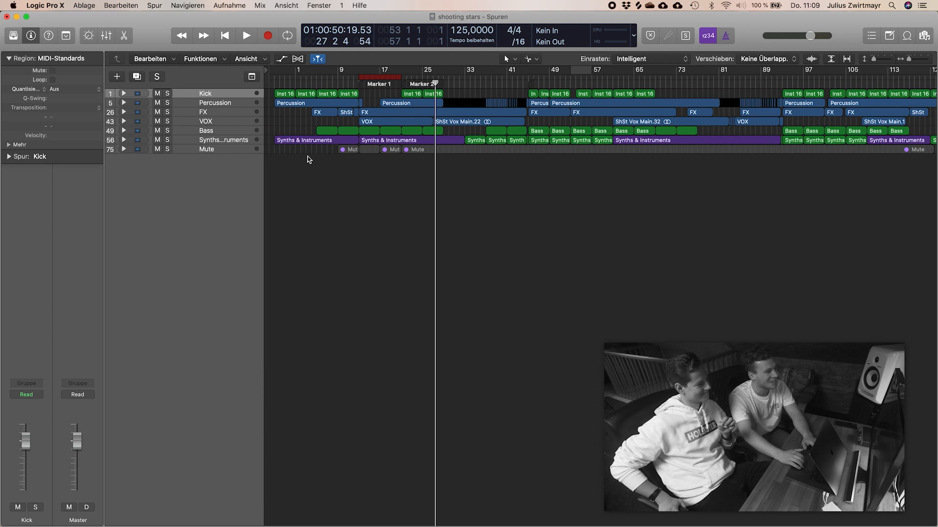
{"action": "scroll", "coordinate": [330, 238], "scroll_direction": "up", "scroll_amount": 5}
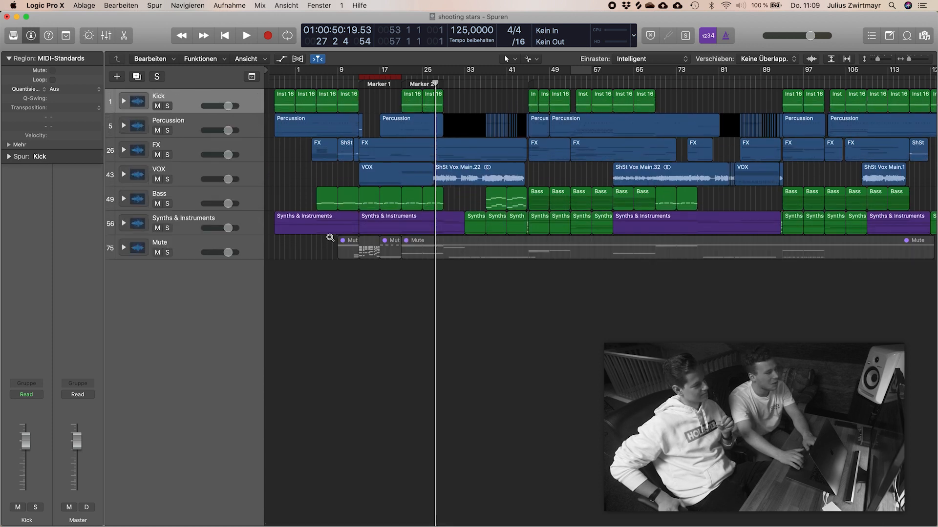
{"action": "left_click", "coordinate": [124, 127]}
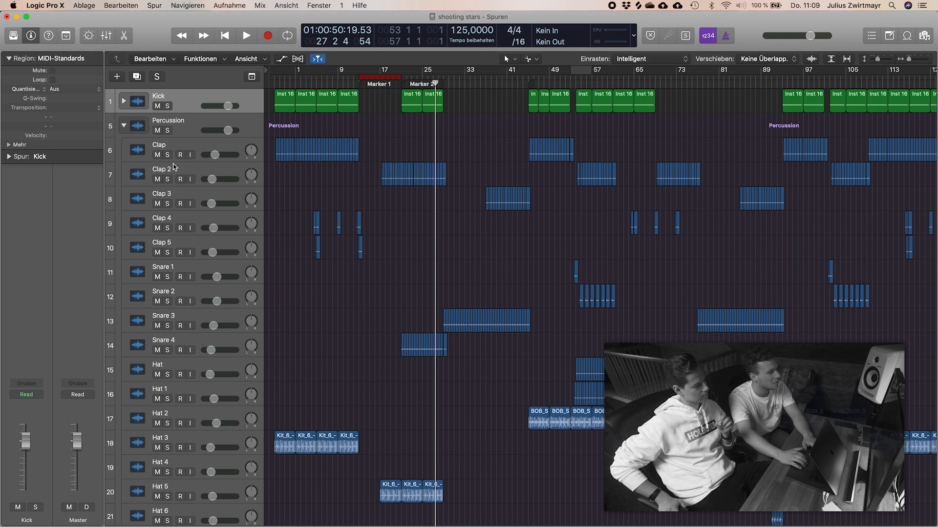
Step: Solo the Percussion stack and listen to it with a cycle range from bar 45 to bar 54
{"action": "left_click", "coordinate": [168, 131]}
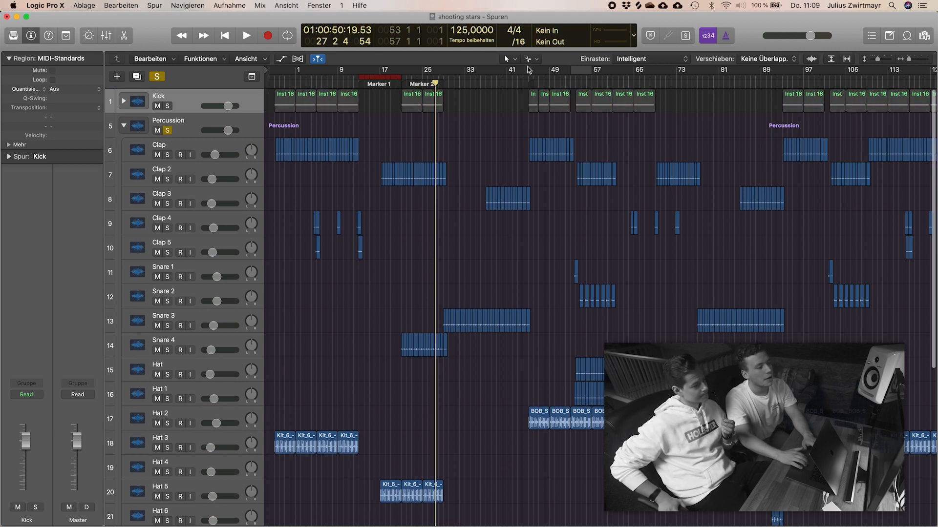
{"action": "left_click_drag", "start_coordinate": [528, 72], "coordinate": [576, 74]}
{"action": "key", "text": "space"}
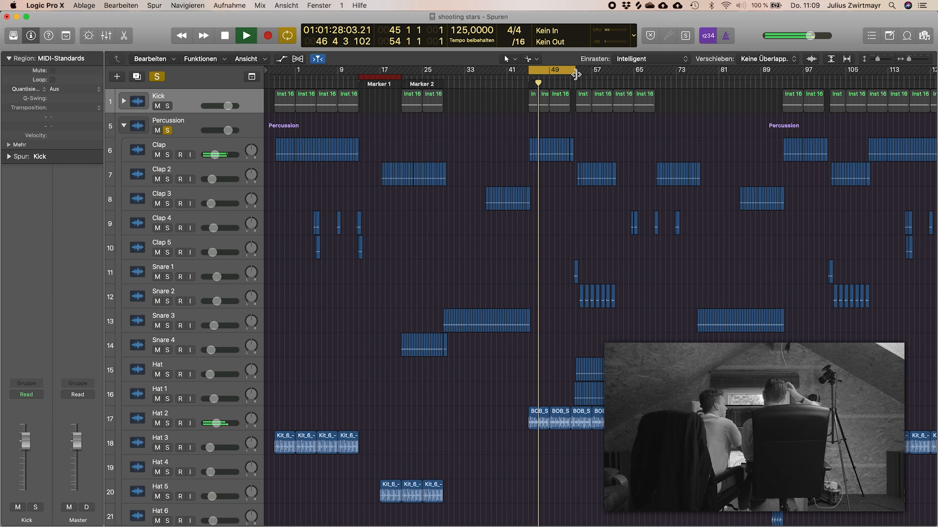
{"action": "key", "text": "space"}
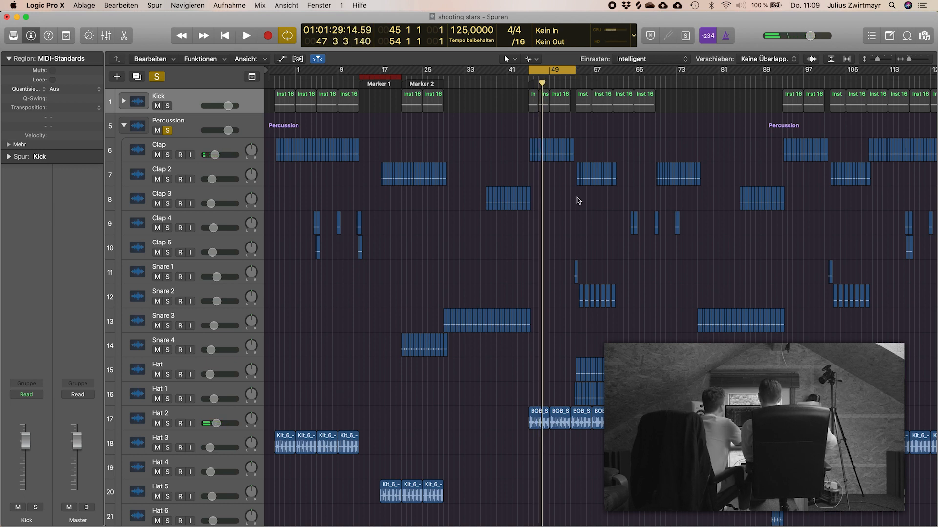
Step: Examine how the clap, snare, hat and percussion regions are arranged across the song and around bars 45 to 53
{"action": "key", "text": "super+Up"}
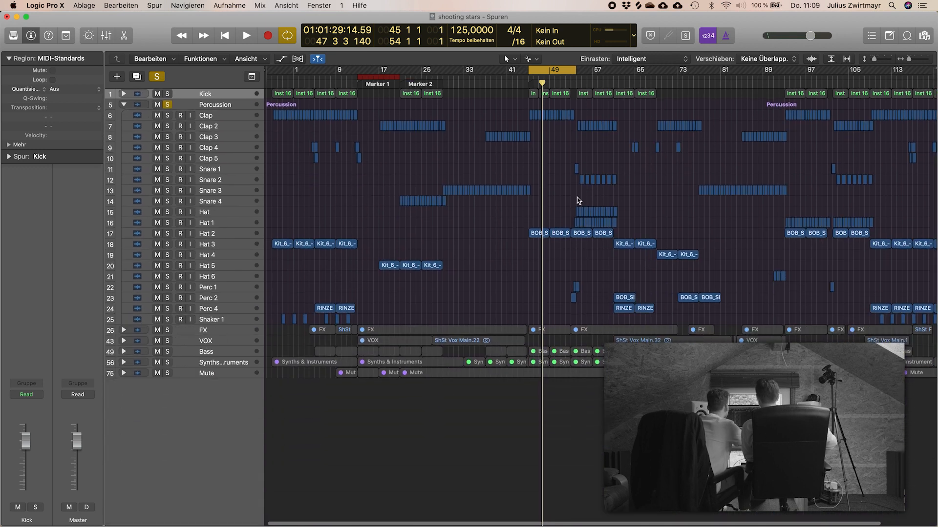
{"action": "scroll", "coordinate": [571, 199], "scroll_direction": "left", "scroll_amount": 2}
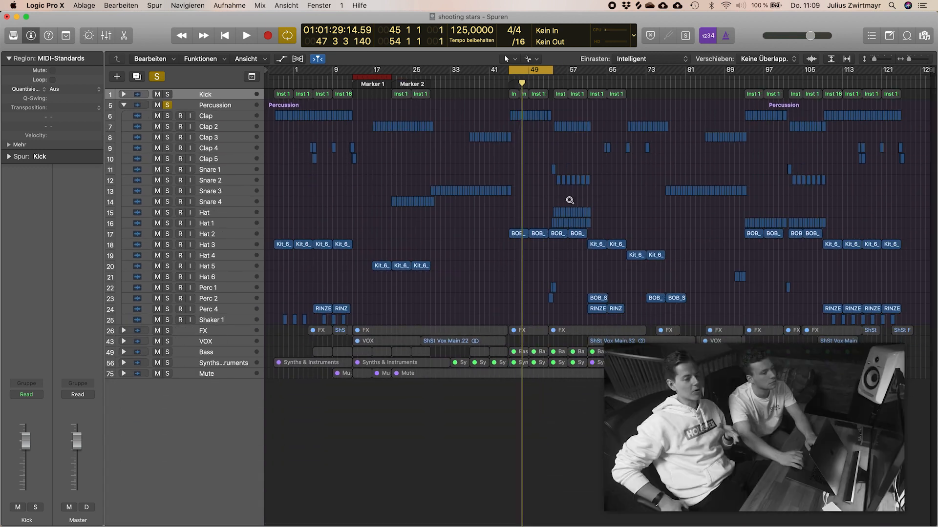
{"action": "scroll", "coordinate": [569, 200], "scroll_direction": "up", "scroll_amount": 3}
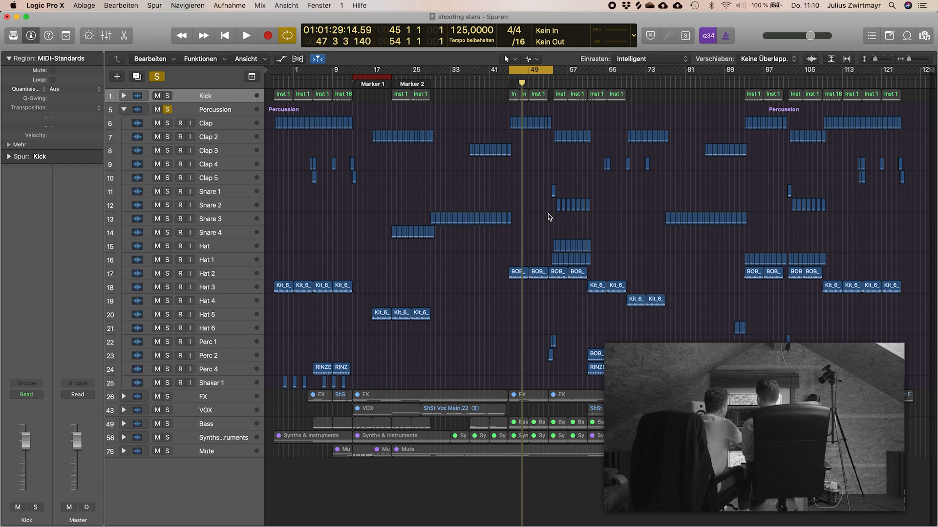
{"action": "scroll", "coordinate": [540, 258], "scroll_direction": "up", "scroll_amount": 10}
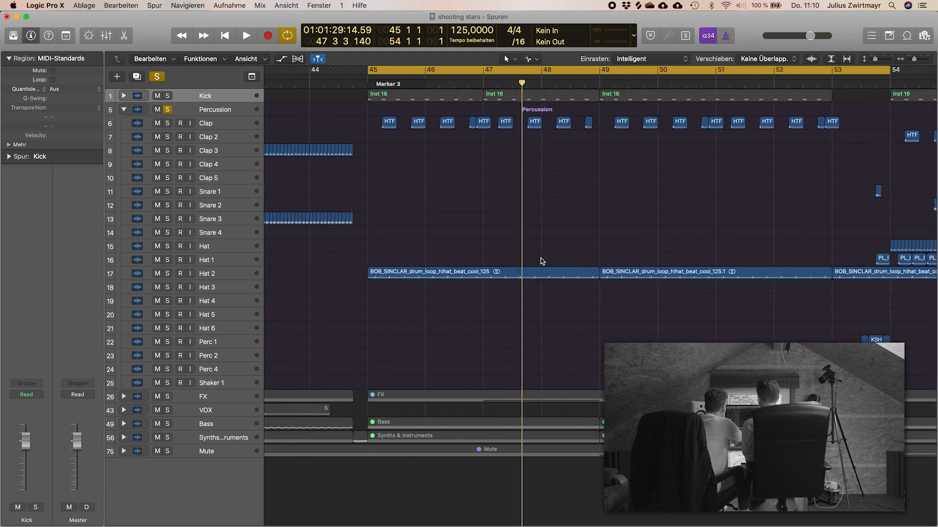
{"action": "scroll", "coordinate": [540, 262], "scroll_direction": "down", "scroll_amount": 1}
{"action": "left_click", "coordinate": [379, 275]}
{"action": "left_click", "coordinate": [393, 246]}
{"action": "scroll", "coordinate": [393, 245], "scroll_direction": "down", "scroll_amount": 6}
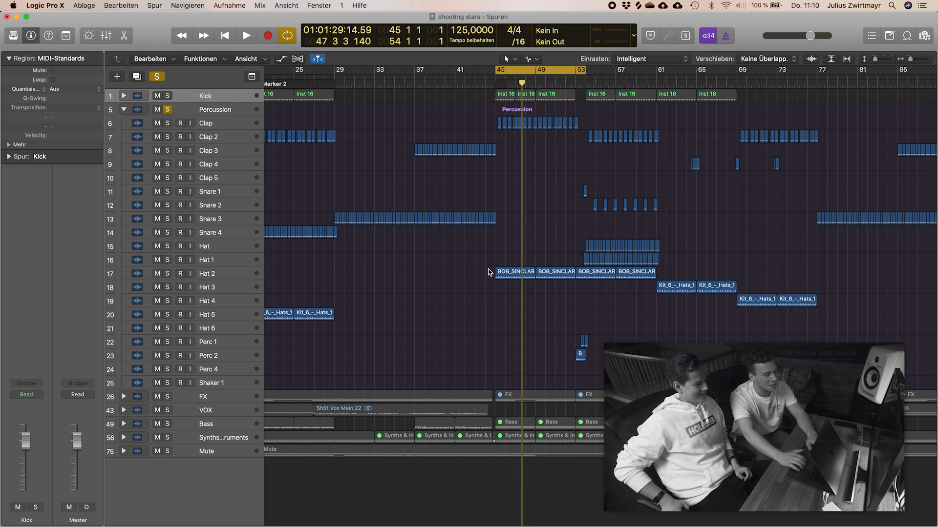
{"action": "scroll", "coordinate": [489, 272], "scroll_direction": "down", "scroll_amount": 5}
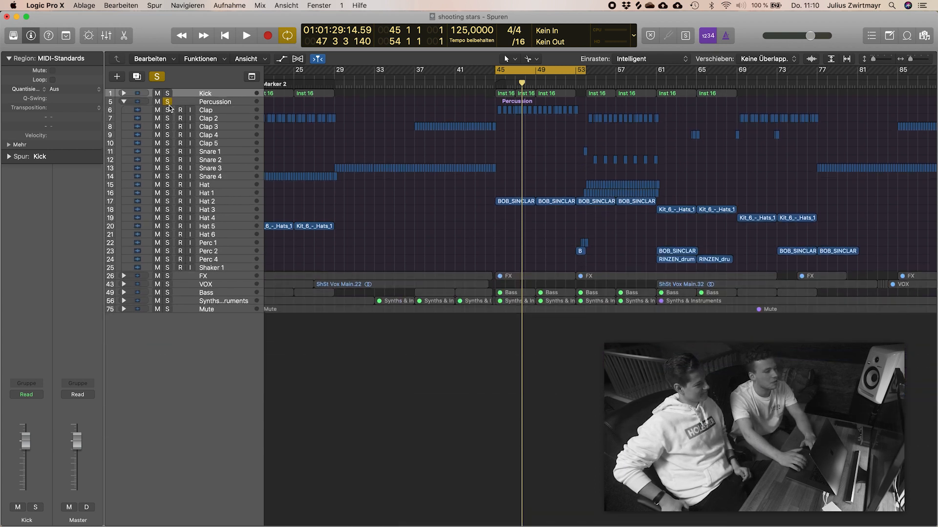
Step: Listen to the soloed percussion with the cycle range set to bars 54 to 63, and unsolo the Percussion stack
{"action": "left_click_drag", "start_coordinate": [553, 72], "coordinate": [642, 77]}
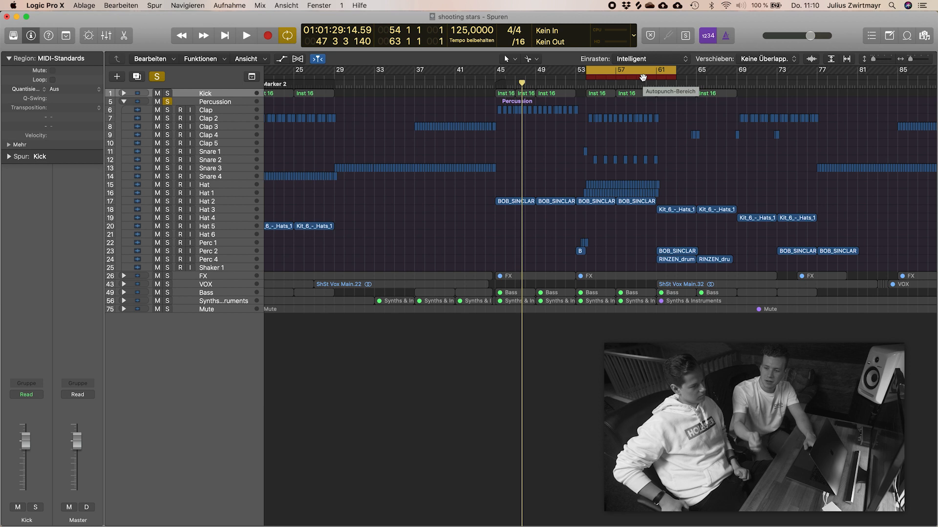
{"action": "key", "text": "space"}
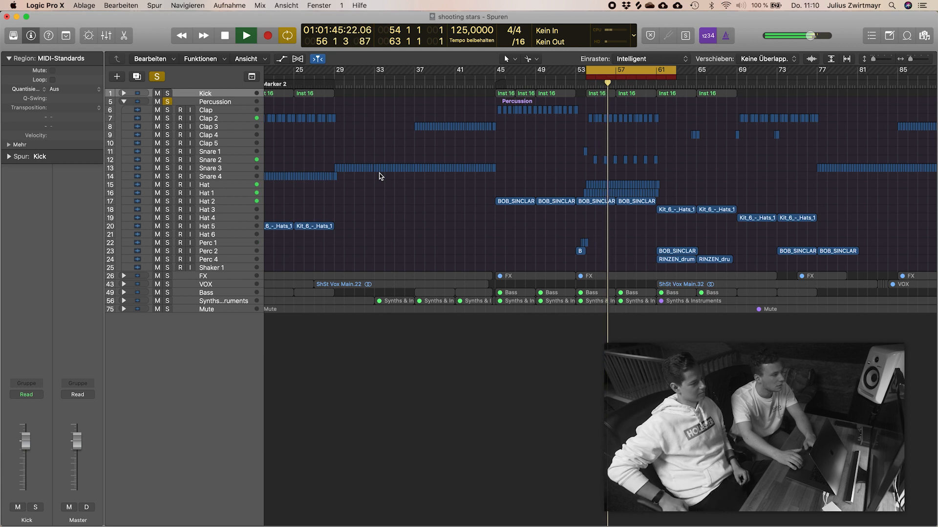
{"action": "key", "text": "space"}
{"action": "left_click", "coordinate": [167, 102]}
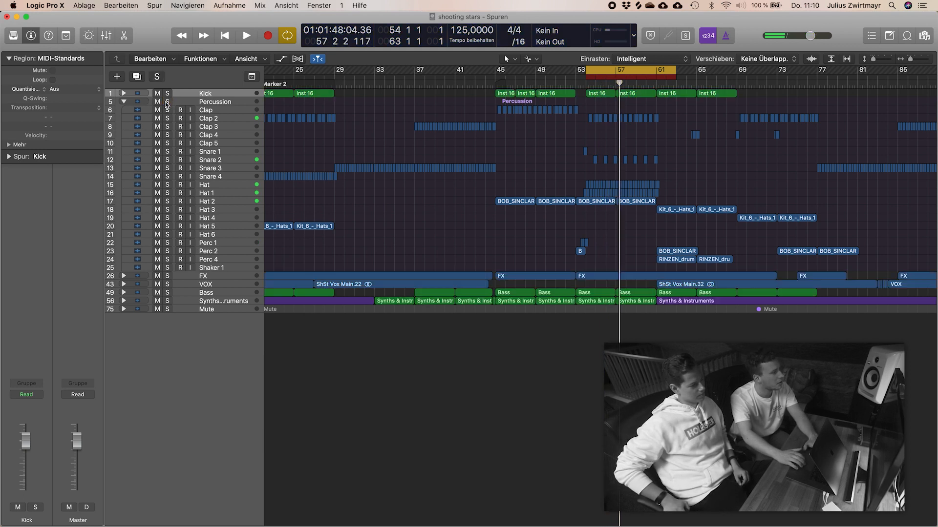
Step: Collapse the Percussion stack, enlarge the track heights and expand the FX stack
{"action": "left_click", "coordinate": [123, 102]}
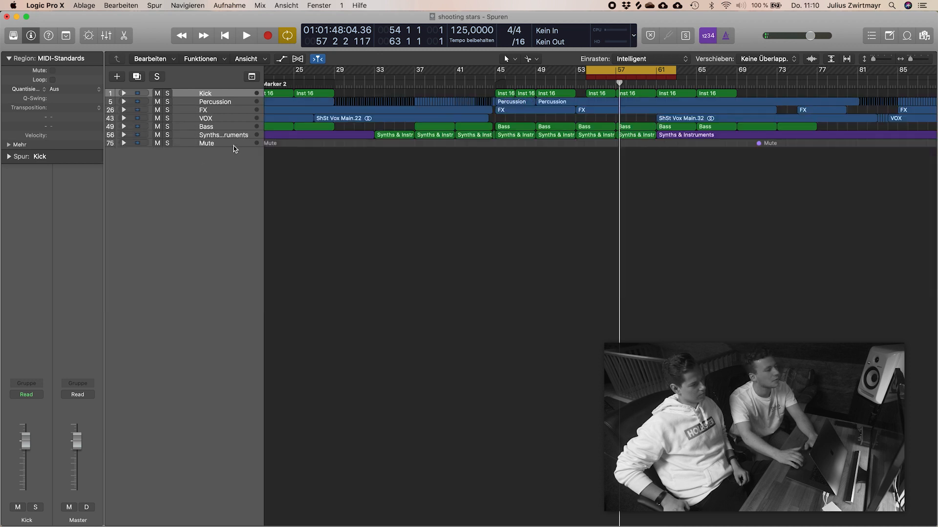
{"action": "key", "text": "super+Down"}
{"action": "key", "text": "super+Down"}
{"action": "key", "text": "super+Down"}
{"action": "key", "text": "super+Down"}
{"action": "key", "text": "super+Down"}
{"action": "key", "text": "super+Down"}
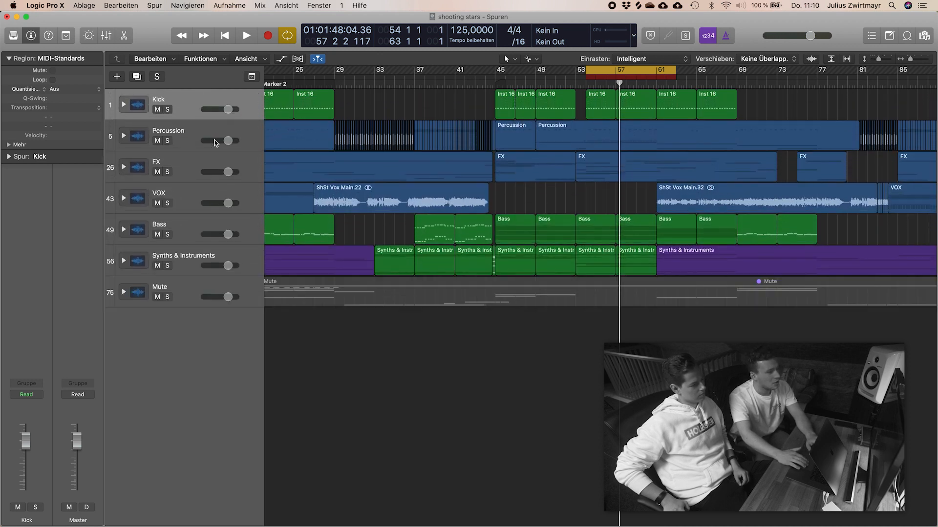
{"action": "key", "text": "super+Down"}
{"action": "key", "text": "super+Down"}
{"action": "key", "text": "super+Down"}
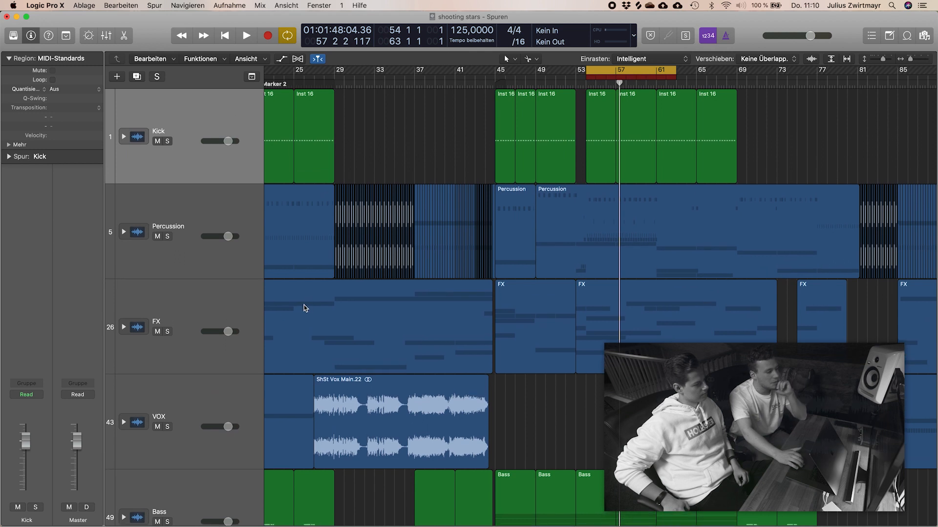
{"action": "left_click", "coordinate": [124, 328]}
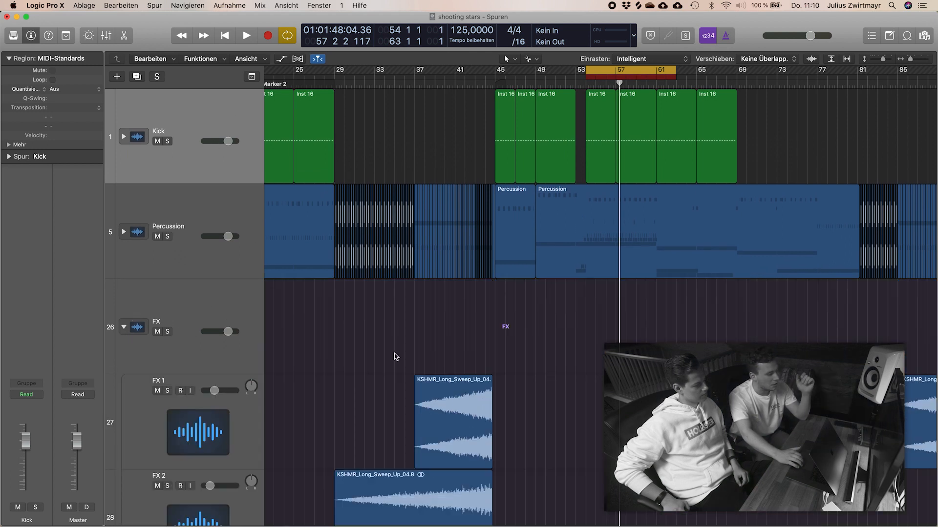
Step: Look through the FX stack's tracks, examining the sweeps, risers, downlifters, cymbals, hits and sub drops along the arrangement
{"action": "scroll", "coordinate": [396, 357], "scroll_direction": "down", "scroll_amount": 5}
{"action": "key", "text": "super+Up"}
{"action": "key", "text": "super+Up"}
{"action": "key", "text": "super+Up"}
{"action": "key", "text": "super+Up"}
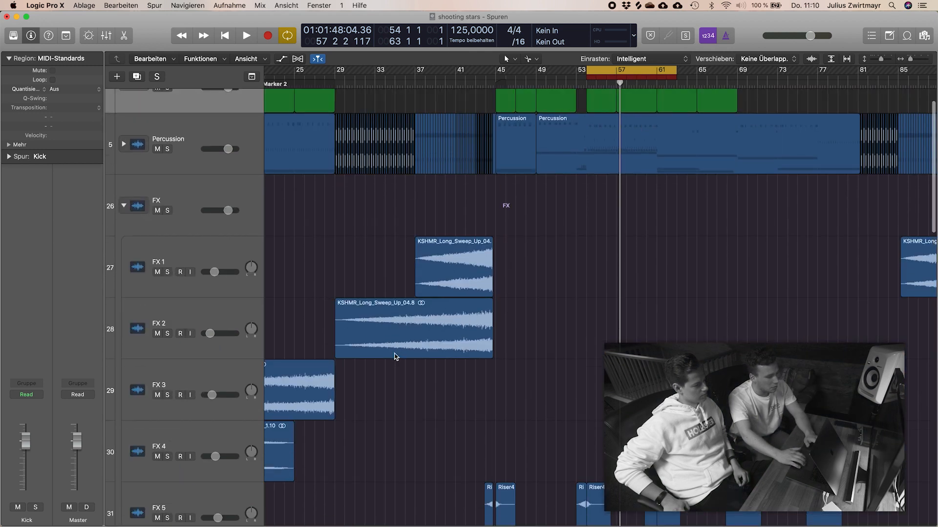
{"action": "key", "text": "super+Up"}
{"action": "key", "text": "super+Up"}
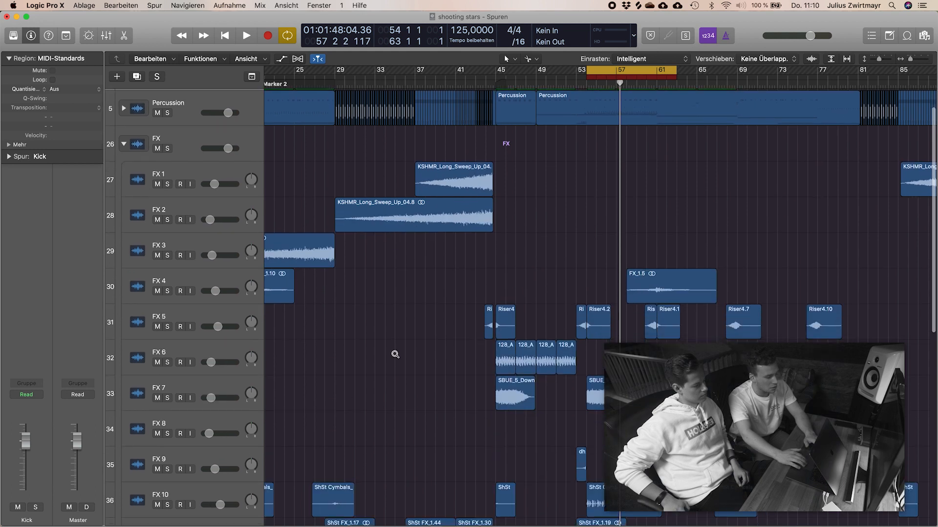
{"action": "scroll", "coordinate": [395, 356], "scroll_direction": "up", "scroll_amount": 2}
{"action": "scroll", "coordinate": [396, 357], "scroll_direction": "down", "scroll_amount": 2}
{"action": "scroll", "coordinate": [396, 357], "scroll_direction": "right", "scroll_amount": 3}
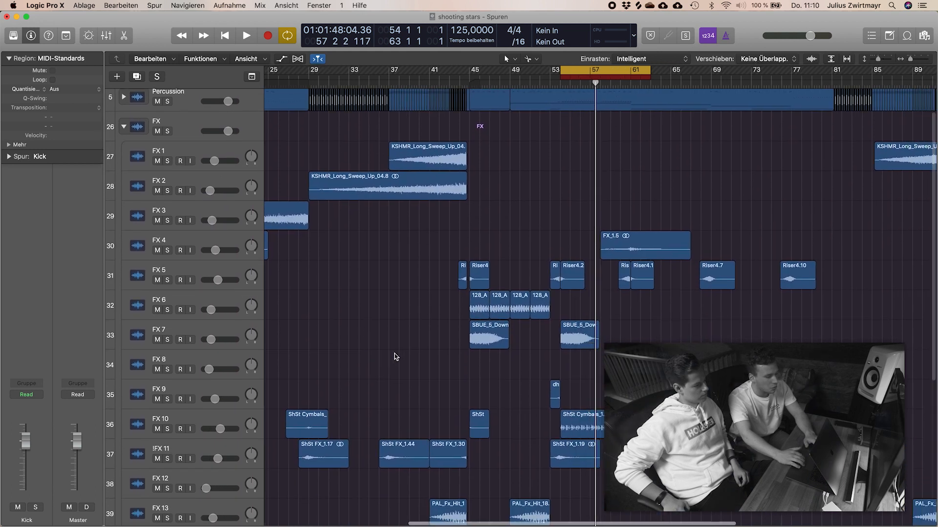
{"action": "scroll", "coordinate": [395, 357], "scroll_direction": "right", "scroll_amount": 2}
{"action": "scroll", "coordinate": [395, 357], "scroll_direction": "down", "scroll_amount": 3}
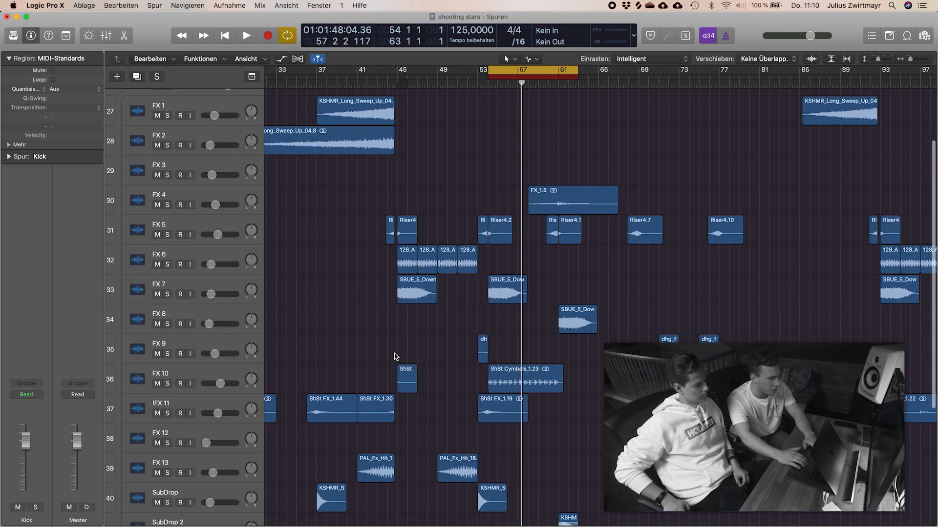
{"action": "scroll", "coordinate": [396, 357], "scroll_direction": "left", "scroll_amount": 1}
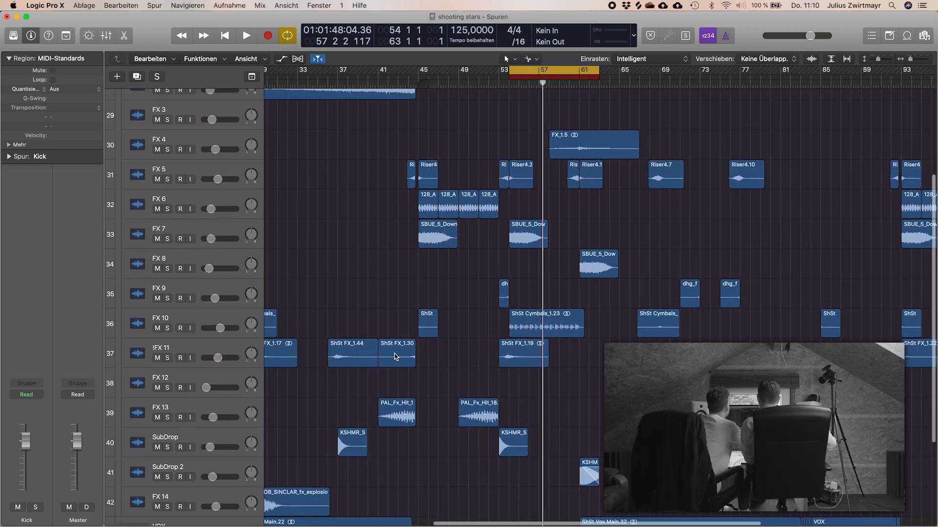
{"action": "scroll", "coordinate": [395, 356], "scroll_direction": "down", "scroll_amount": 2}
{"action": "scroll", "coordinate": [395, 357], "scroll_direction": "down", "scroll_amount": 4}
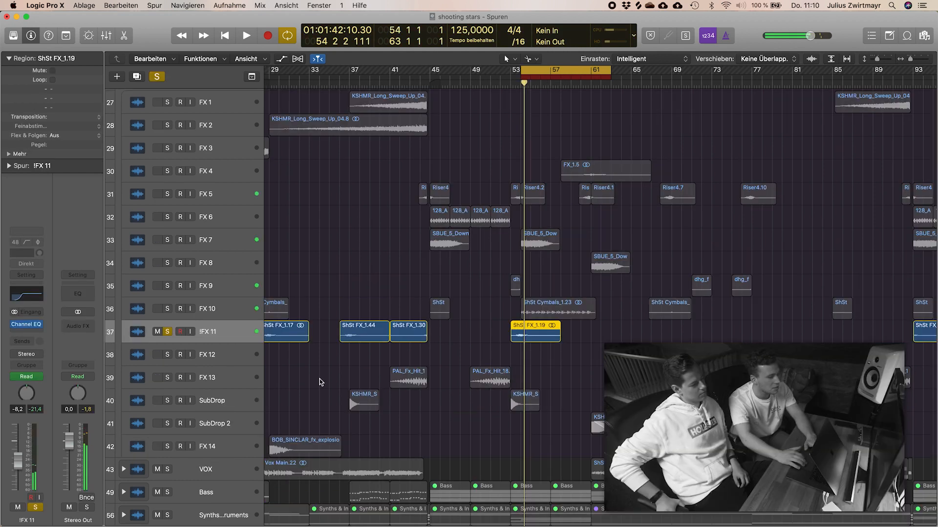
Step: Listen to the soloed FX 11 track within the cycle range from bar 54, and unsolo it
{"action": "key", "text": "space"}
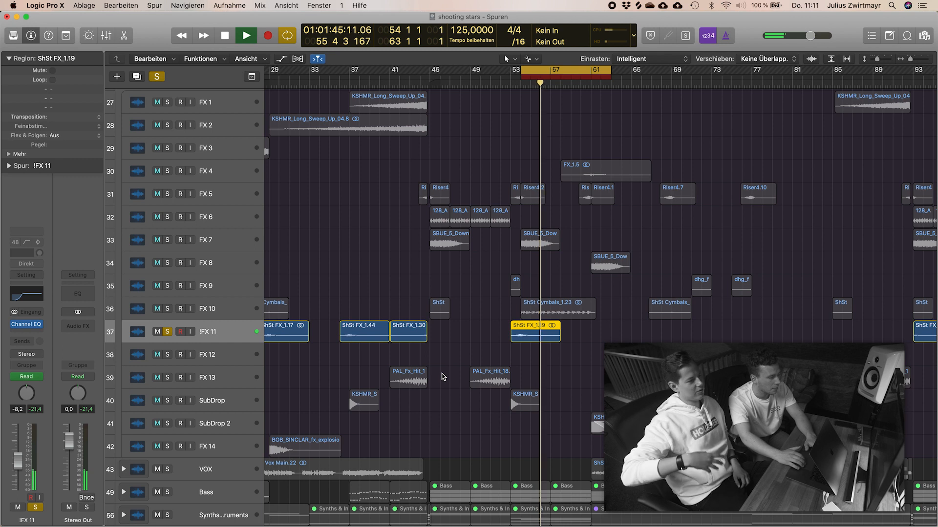
{"action": "key", "text": "space"}
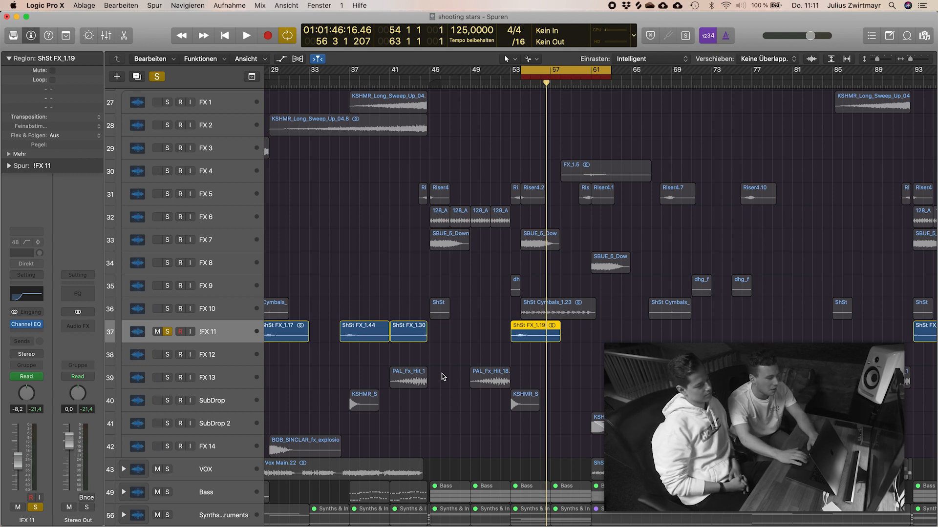
{"action": "key", "text": "s"}
Step: Play the intro from bar 5 with cycling off, soloing and unsoloing FX 11 during playback, and save the project
{"action": "scroll", "coordinate": [390, 102], "scroll_direction": "left", "scroll_amount": 15}
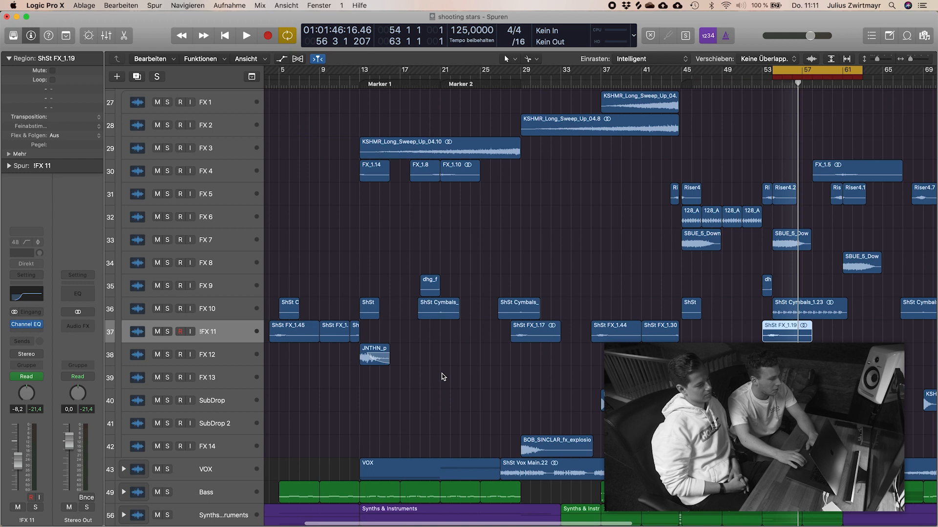
{"action": "left_click", "coordinate": [359, 82]}
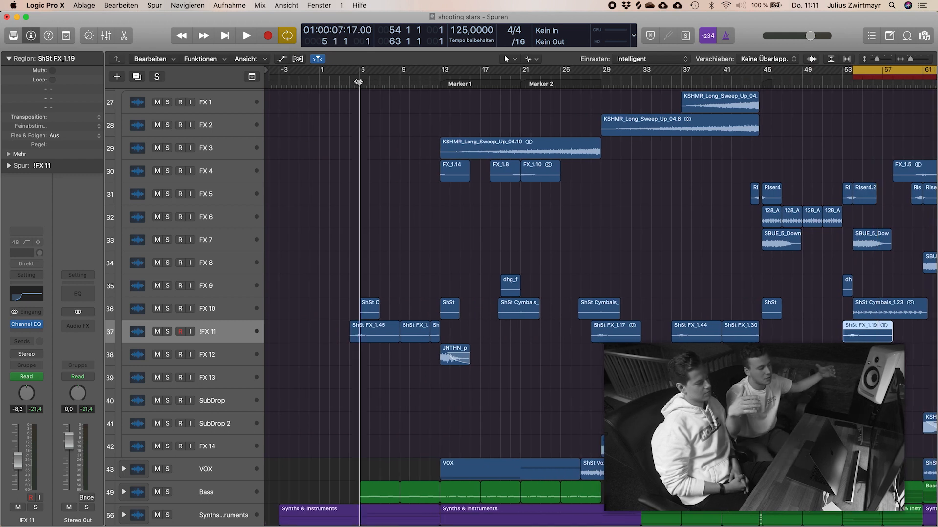
{"action": "key", "text": "c"}
{"action": "key", "text": "space"}
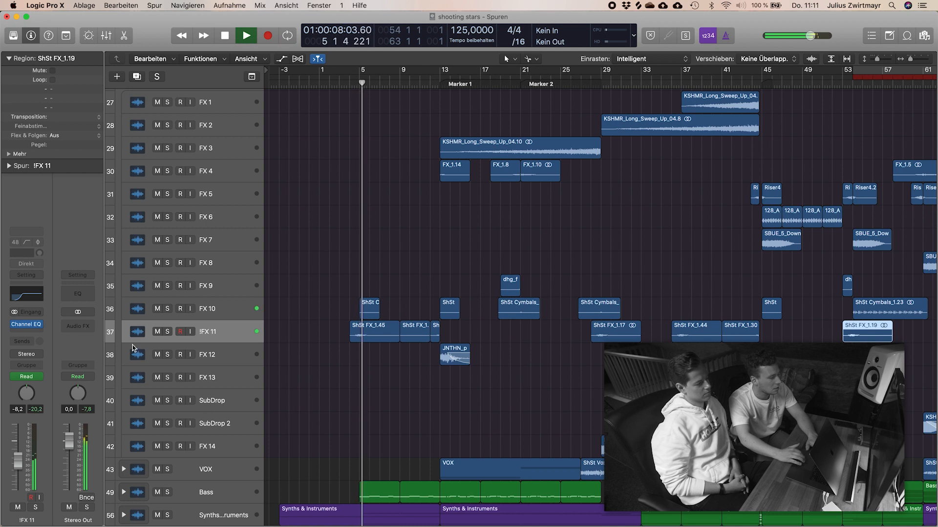
{"action": "left_click", "coordinate": [168, 333]}
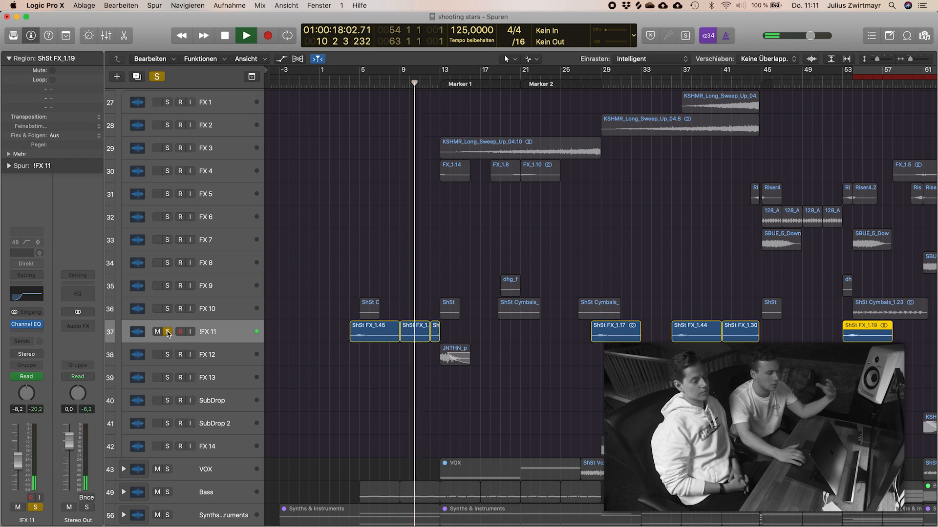
{"action": "left_click", "coordinate": [167, 332]}
{"action": "key", "text": "space"}
{"action": "key", "text": "super+s"}
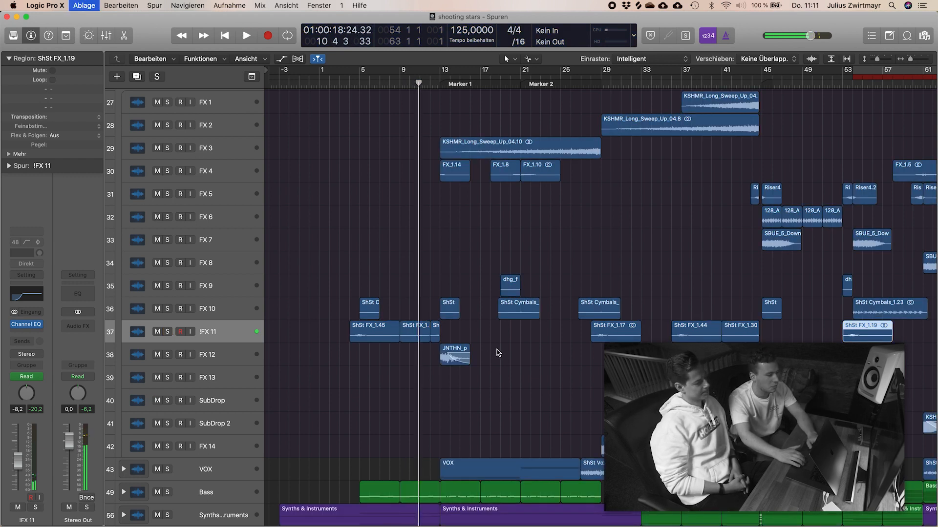
Step: Collapse the FX stack, enlarge the track heights and expand the VOX stack
{"action": "left_click", "coordinate": [498, 352], "text": "ctrl+alt"}
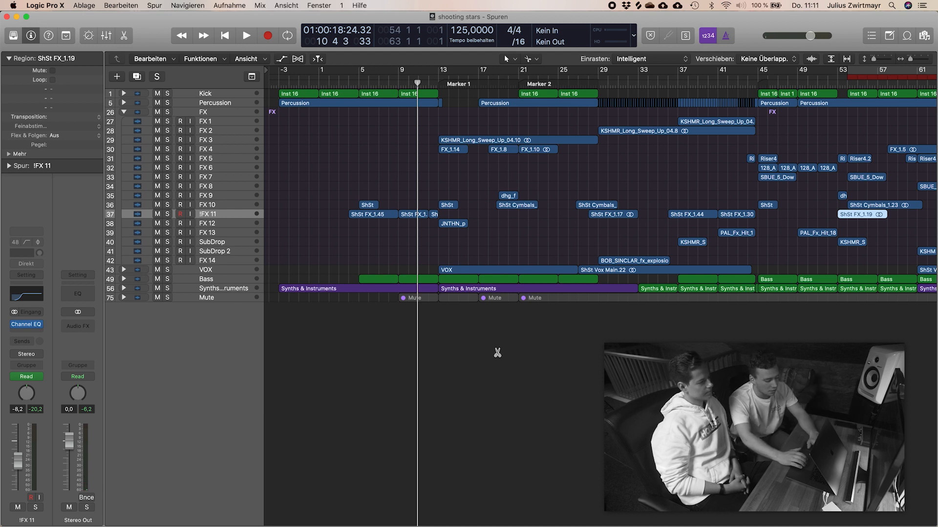
{"action": "key", "text": "super+s"}
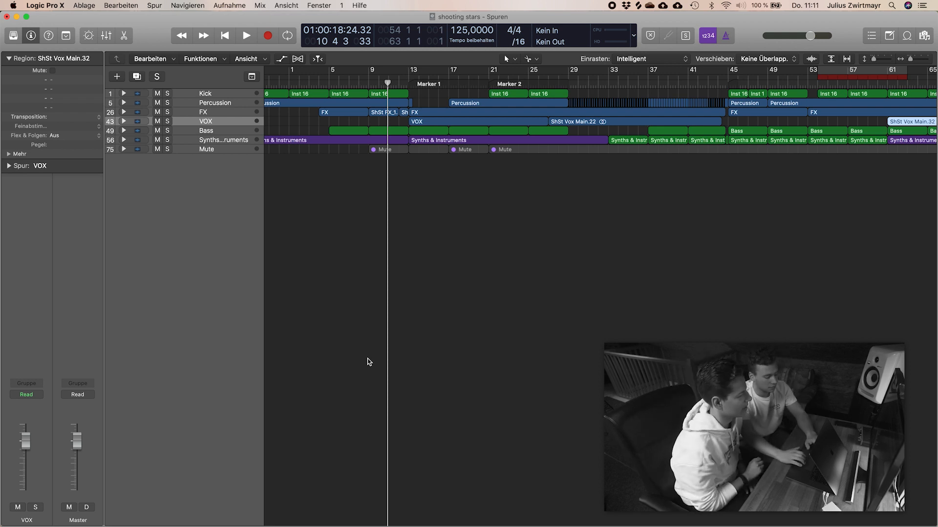
{"action": "scroll", "coordinate": [369, 361], "scroll_direction": "up", "scroll_amount": 10}
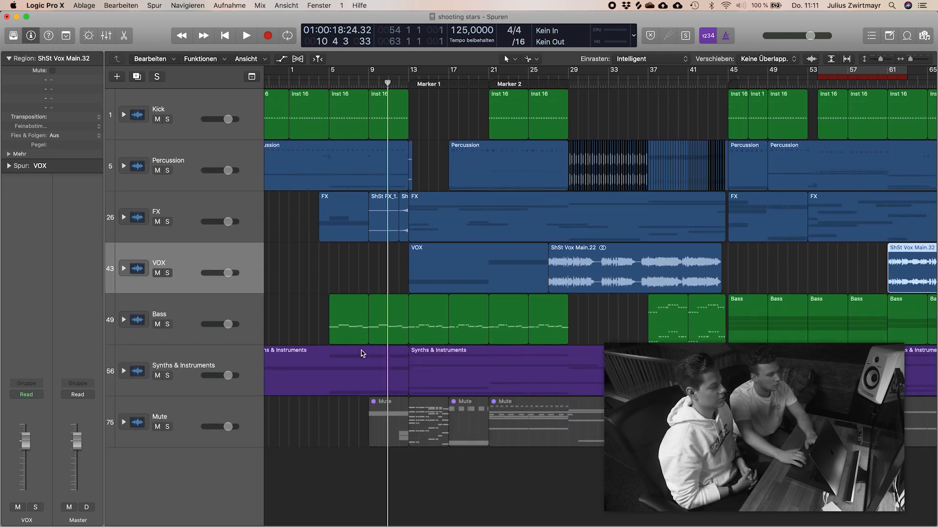
{"action": "left_click", "coordinate": [123, 276]}
Step: Listen to the soloed VOX 5 track with the cycle range set to bars 13 to 21, and unsolo it
{"action": "scroll", "coordinate": [310, 414], "scroll_direction": "down", "scroll_amount": 5}
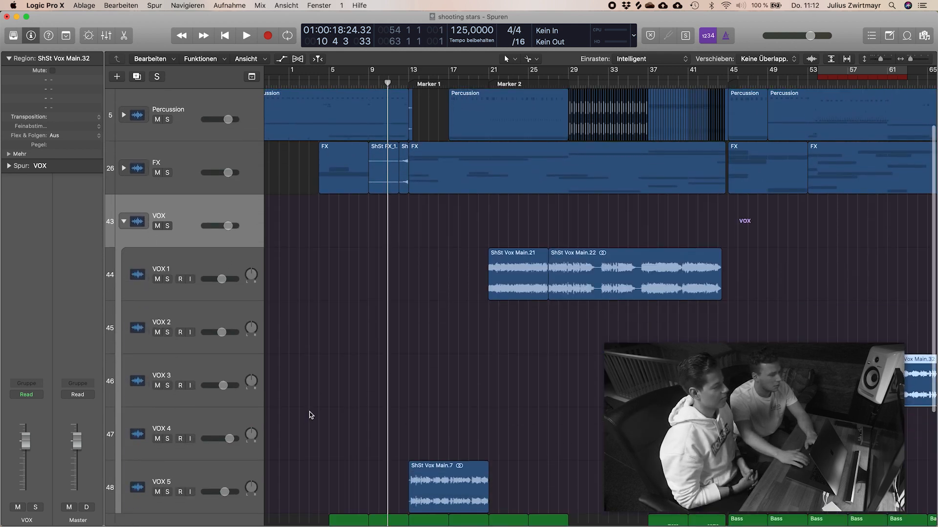
{"action": "scroll", "coordinate": [309, 415], "scroll_direction": "down", "scroll_amount": 1}
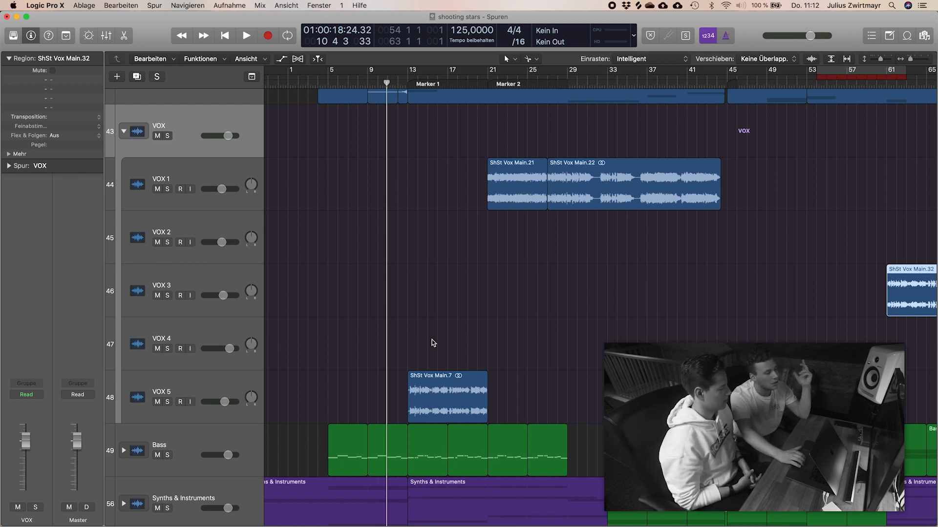
{"action": "scroll", "coordinate": [456, 105], "scroll_direction": "right", "scroll_amount": 3}
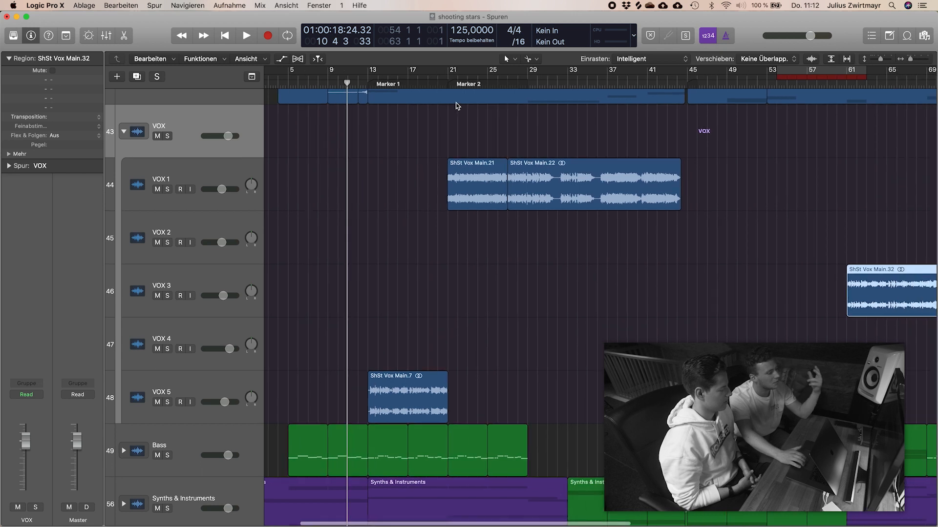
{"action": "scroll", "coordinate": [457, 105], "scroll_direction": "left", "scroll_amount": 7}
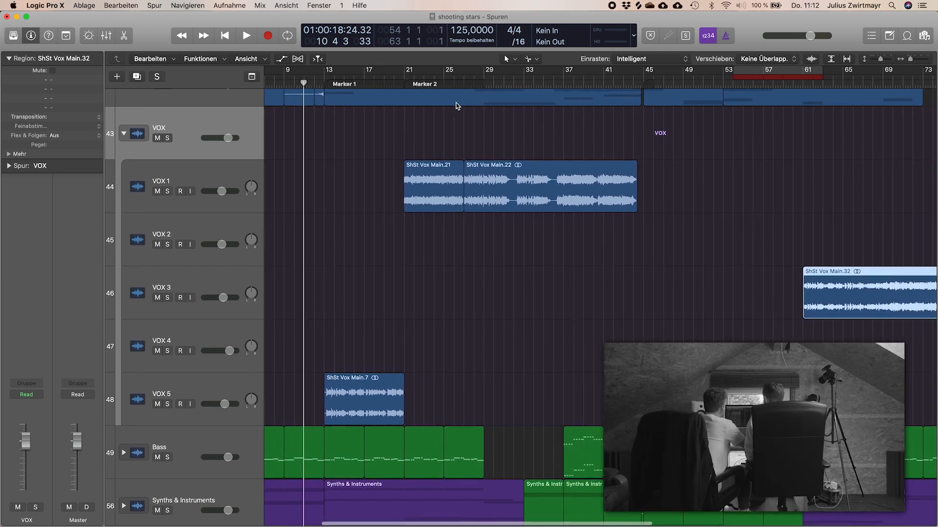
{"action": "scroll", "coordinate": [456, 105], "scroll_direction": "right", "scroll_amount": 11}
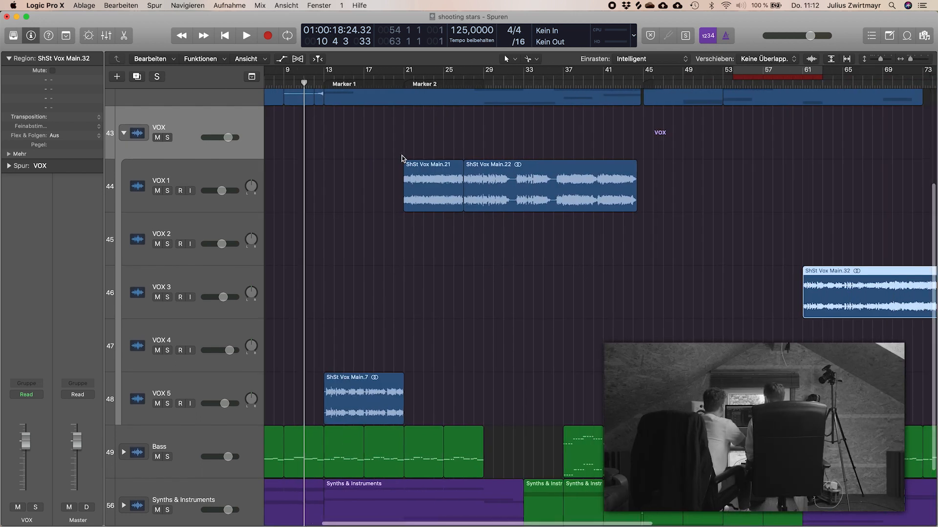
{"action": "left_click_drag", "start_coordinate": [312, 76], "coordinate": [394, 80]}
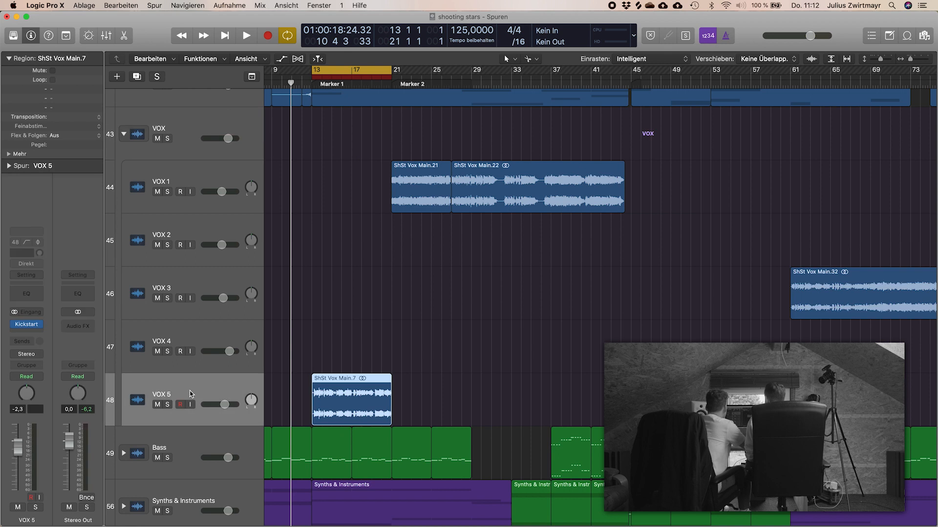
{"action": "key", "text": "s"}
{"action": "key", "text": "space"}
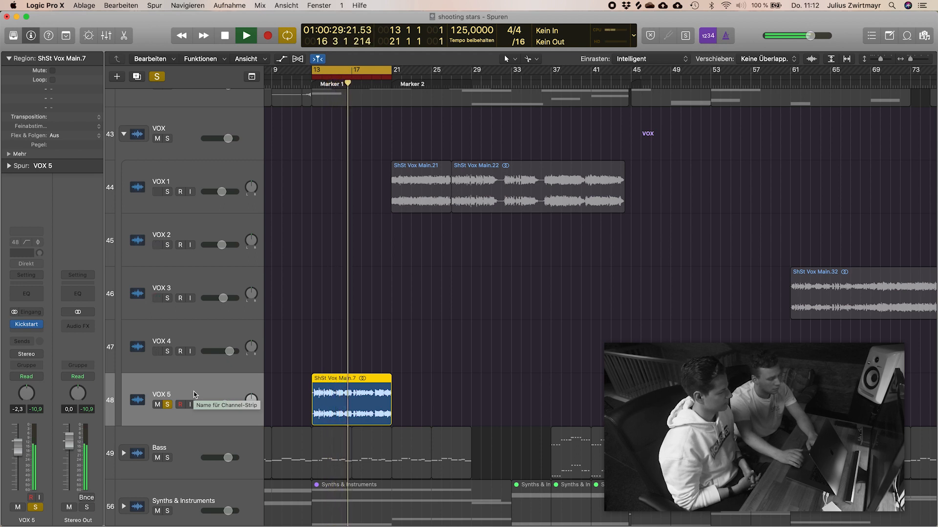
{"action": "key", "text": "space"}
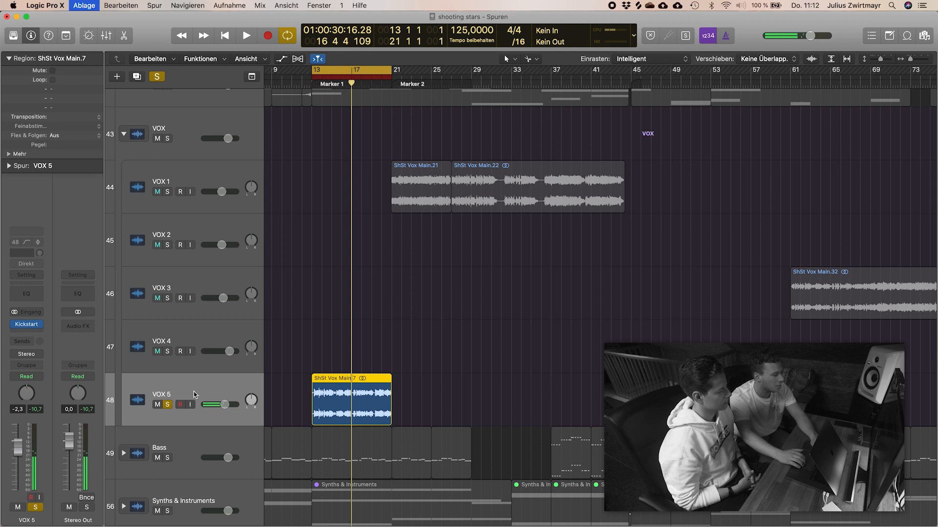
{"action": "key", "text": "s"}
Step: Turn off the cycle range and play the full mix from bar 80 and again from about bar 82
{"action": "scroll", "coordinate": [317, 347], "scroll_direction": "down", "scroll_amount": 5}
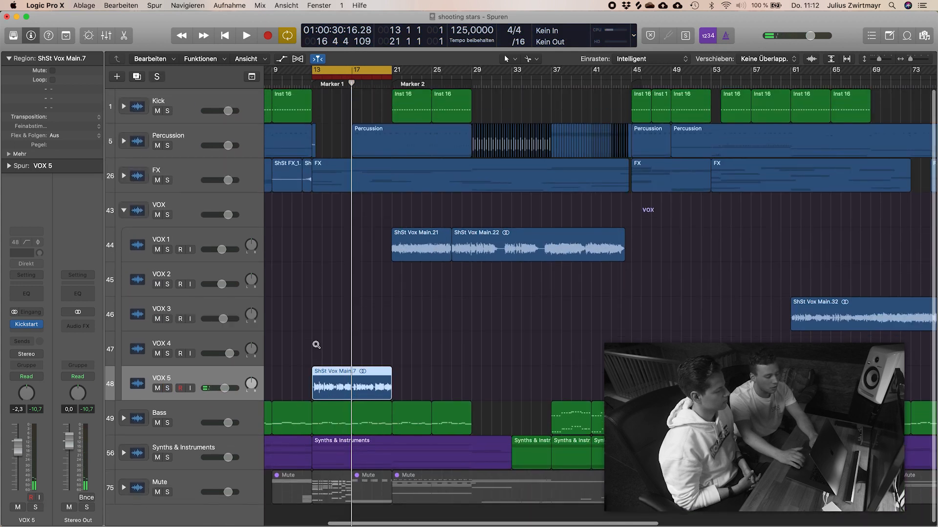
{"action": "key", "text": "c"}
{"action": "scroll", "coordinate": [316, 347], "scroll_direction": "right", "scroll_amount": 15}
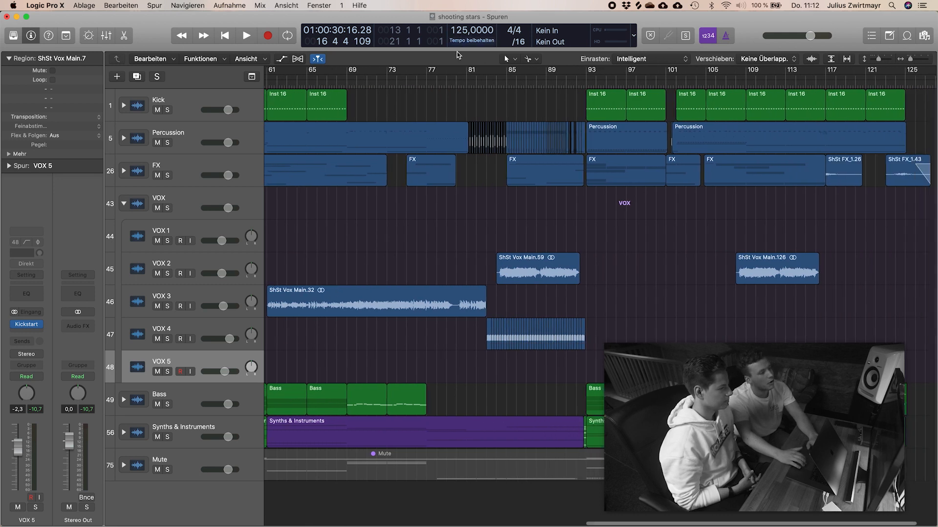
{"action": "left_click", "coordinate": [455, 81]}
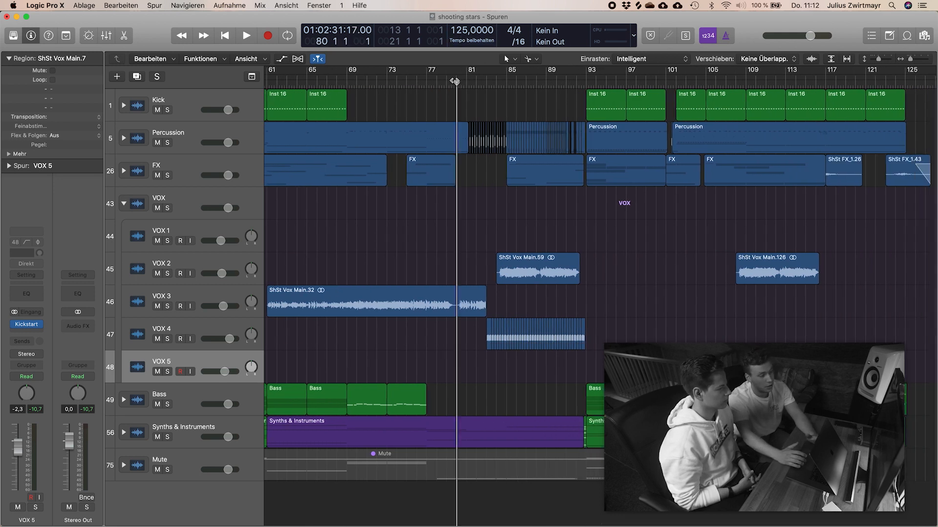
{"action": "key", "text": "space"}
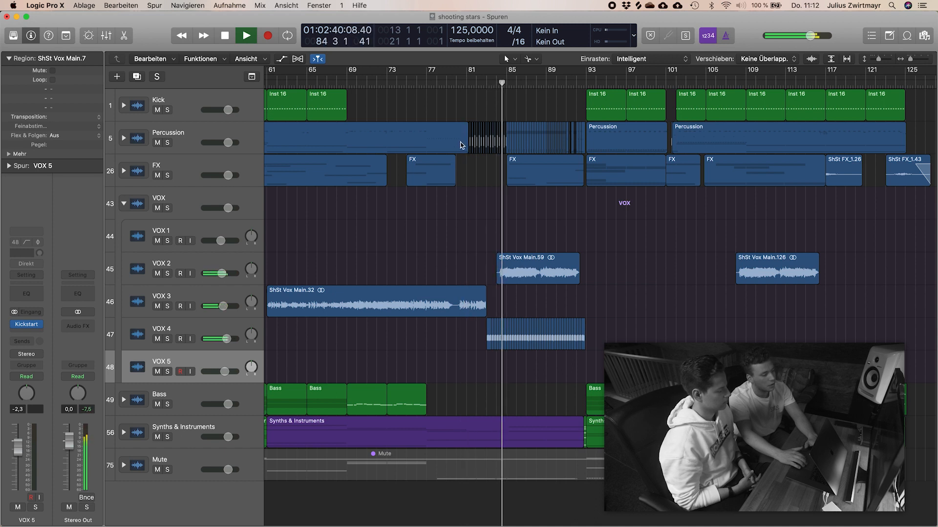
{"action": "left_click", "coordinate": [475, 82]}
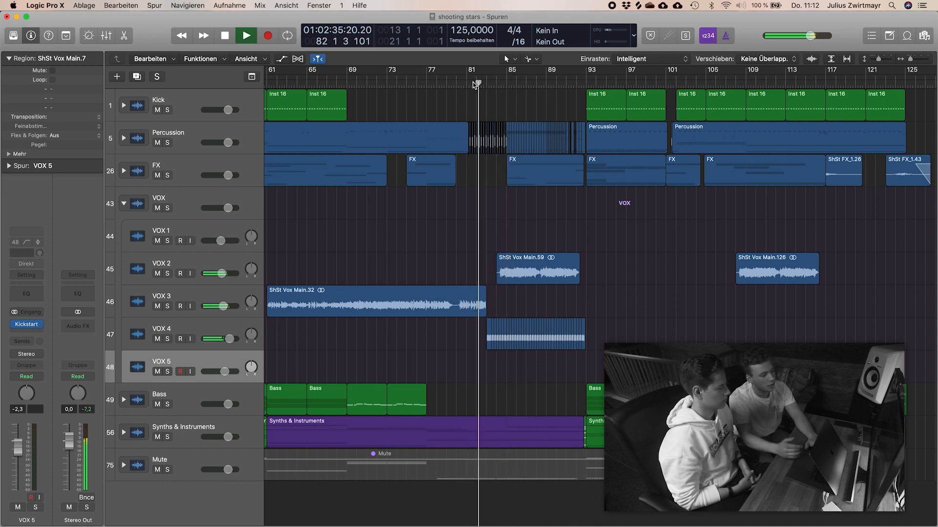
{"action": "key", "text": "space"}
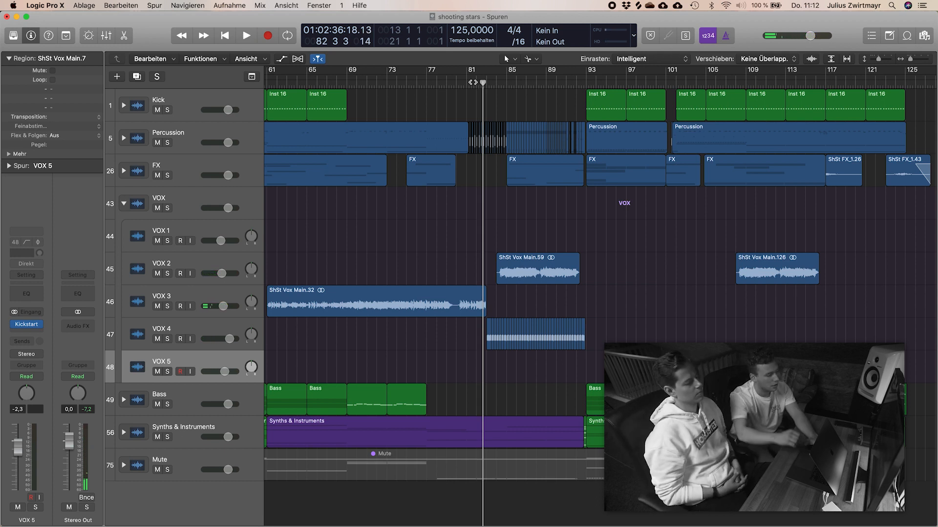
Step: Listen to the soloed VOX 4 chops and briefly show the automation of their filter frequency
{"action": "left_click", "coordinate": [197, 327]}
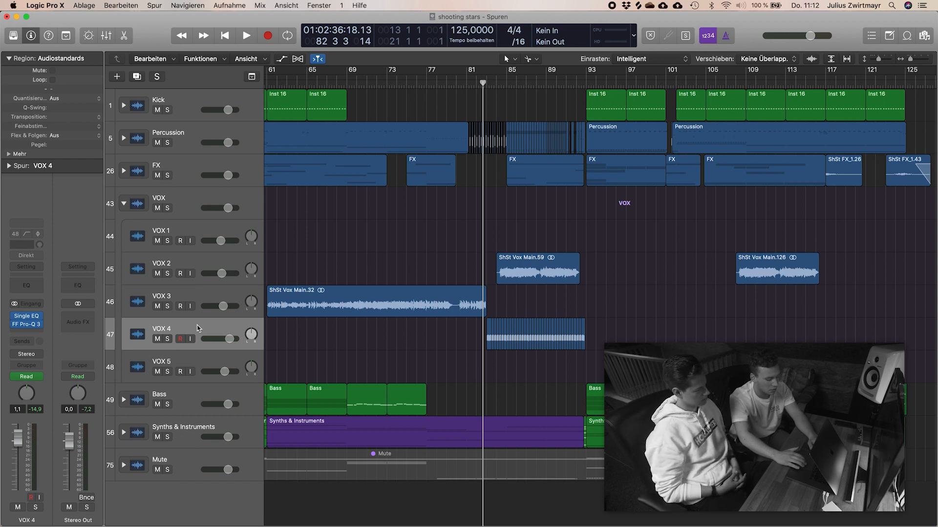
{"action": "key", "text": "s"}
{"action": "key", "text": "space"}
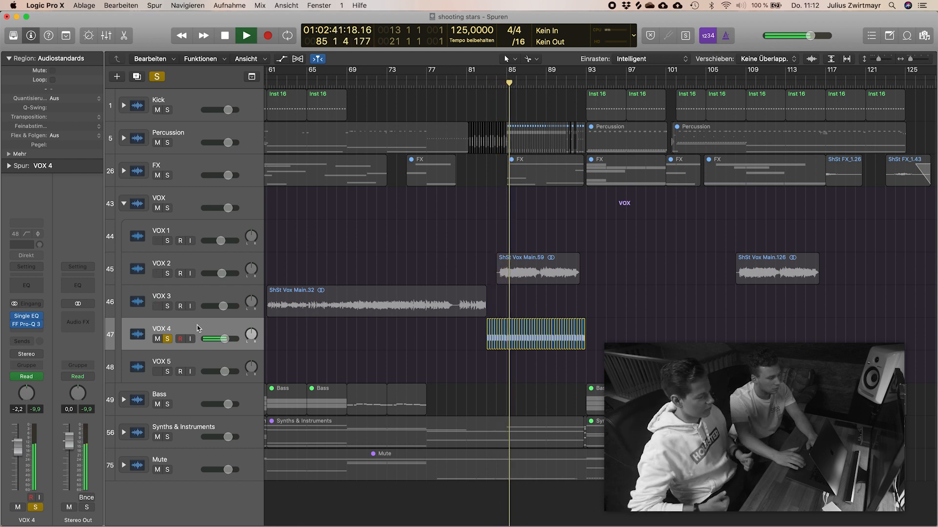
{"action": "key", "text": "a"}
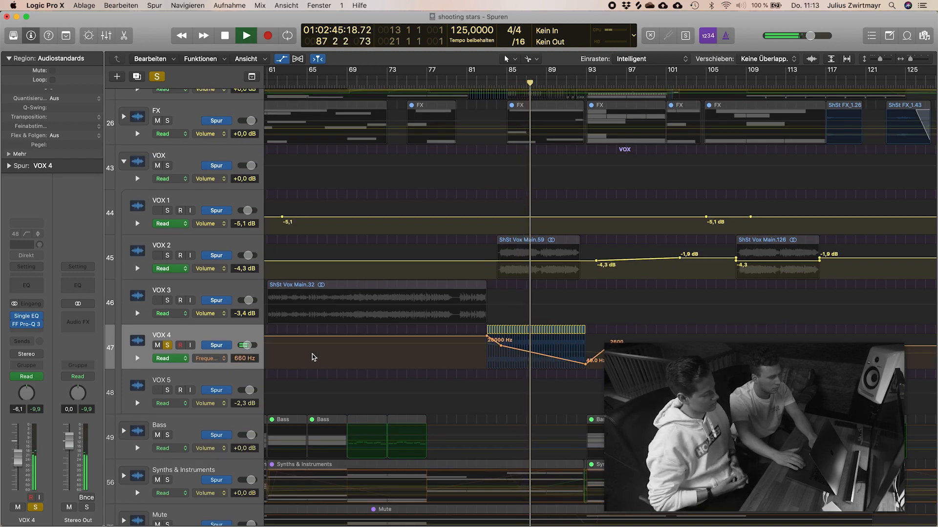
{"action": "key", "text": "a"}
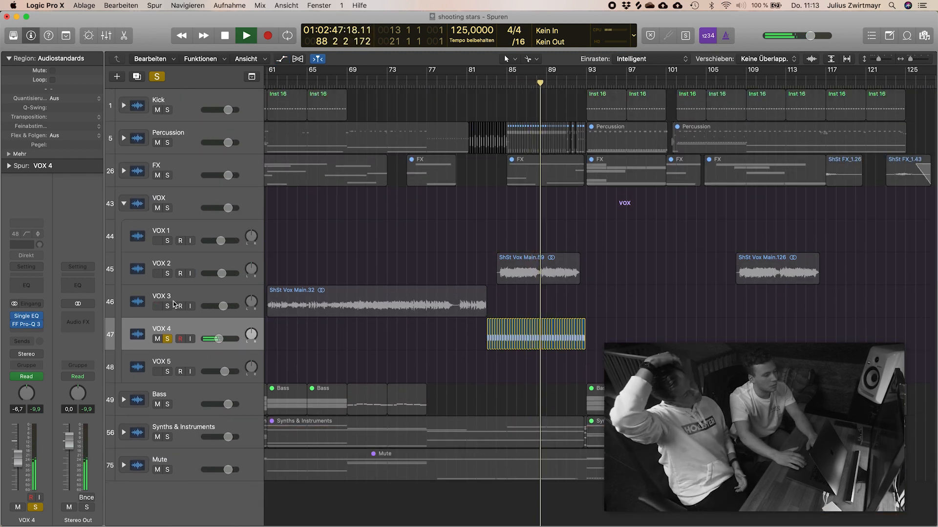
{"action": "key", "text": "space"}
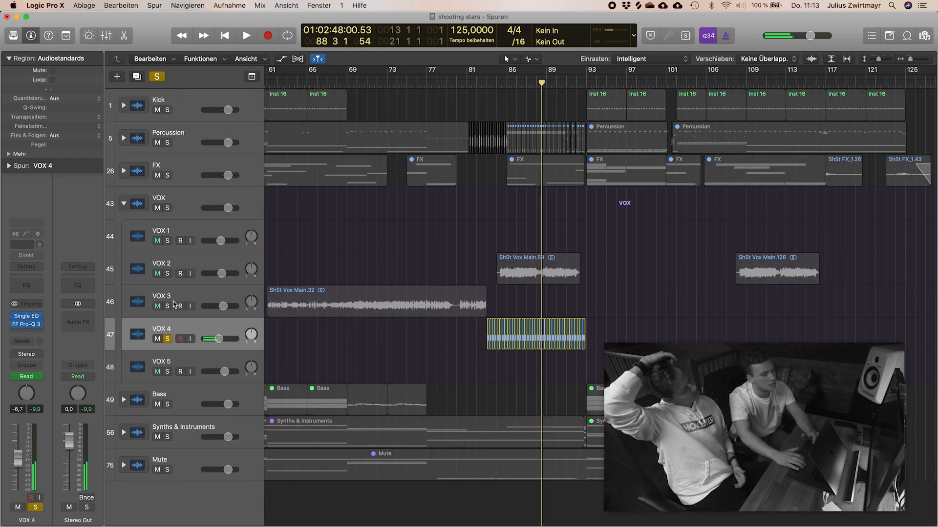
Step: Solo VOX 2 alongside VOX 4, play both from bar 83, and unsolo them during playback
{"action": "left_click", "coordinate": [168, 273]}
{"action": "left_click", "coordinate": [488, 81]}
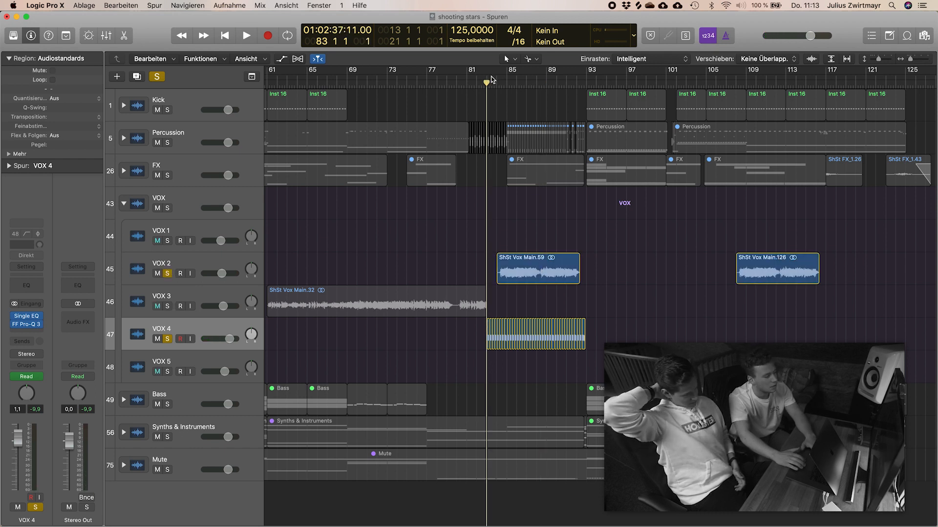
{"action": "key", "text": "space"}
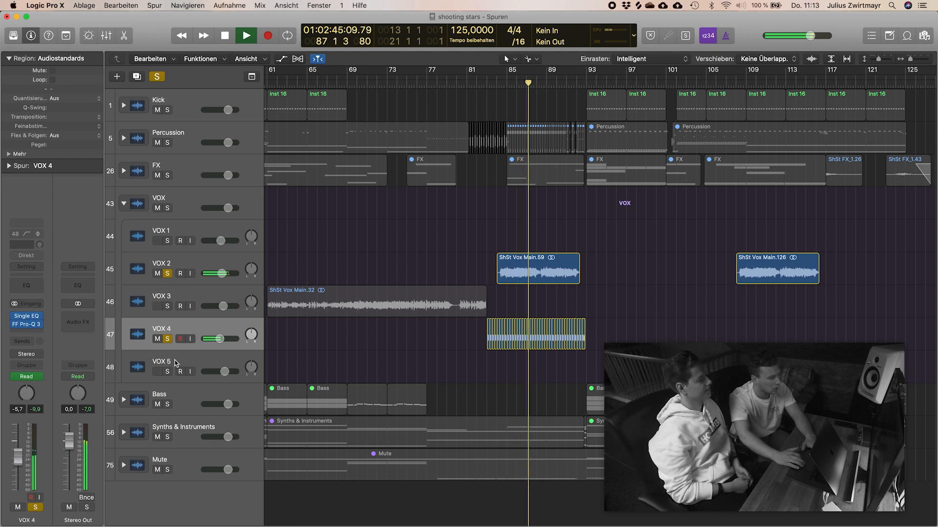
{"action": "left_click", "coordinate": [167, 339]}
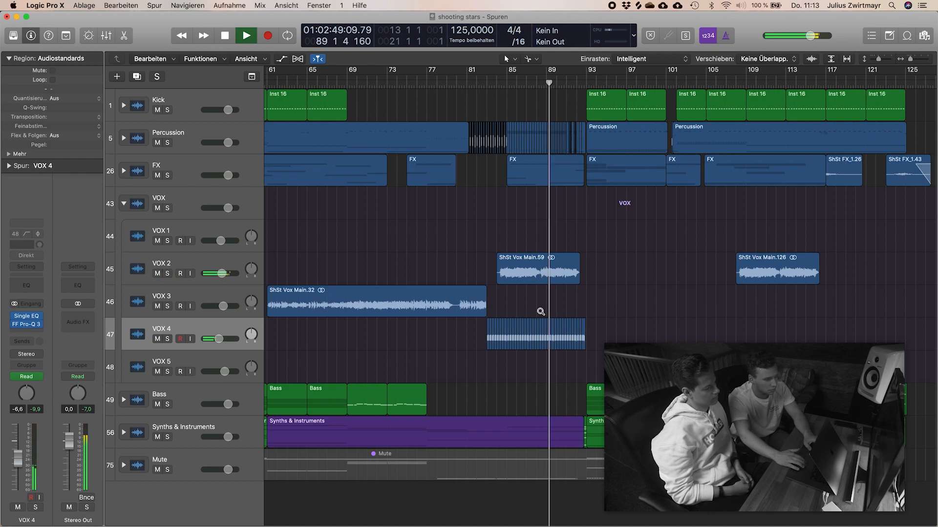
Step: Let the full mix play on to bar 97, stop it, and reduce the track heights
{"action": "key", "text": "super+Up"}
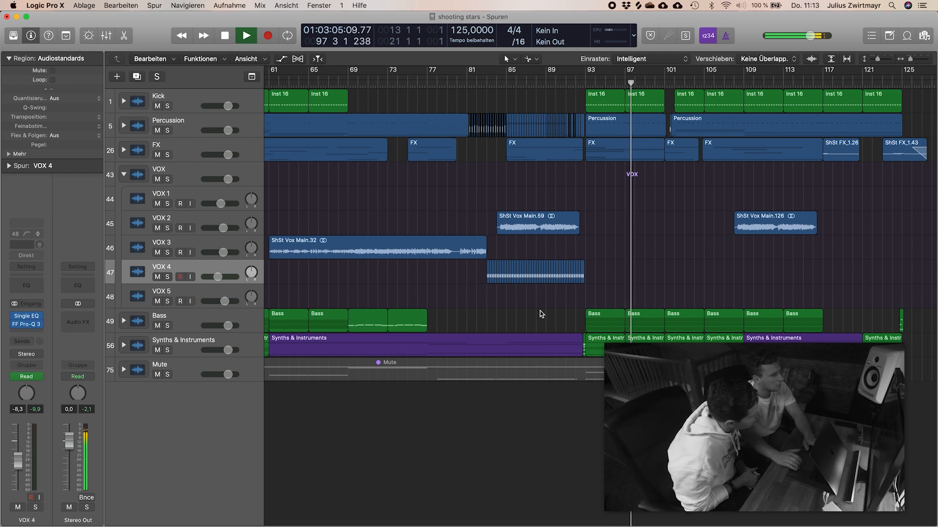
{"action": "key", "text": "space"}
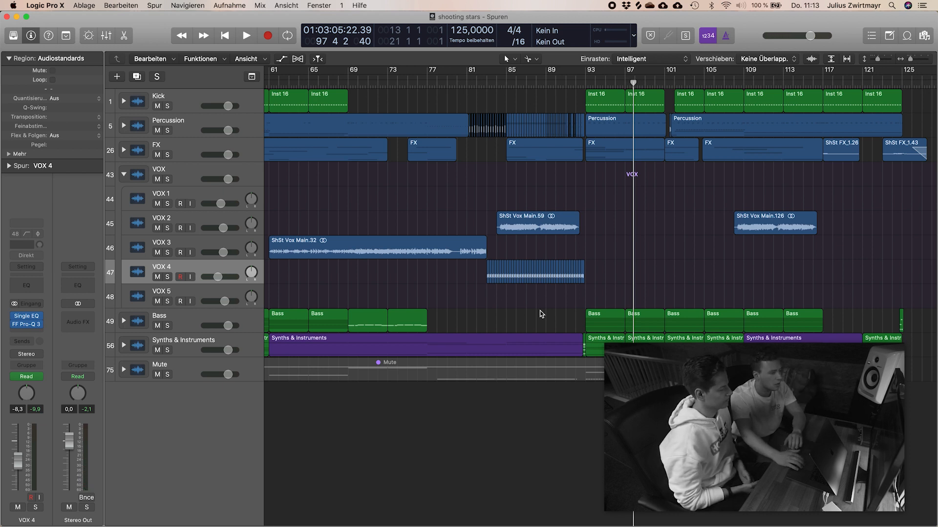
{"action": "scroll", "coordinate": [541, 314], "scroll_direction": "left", "scroll_amount": 10}
{"action": "key", "text": "super+Up"}
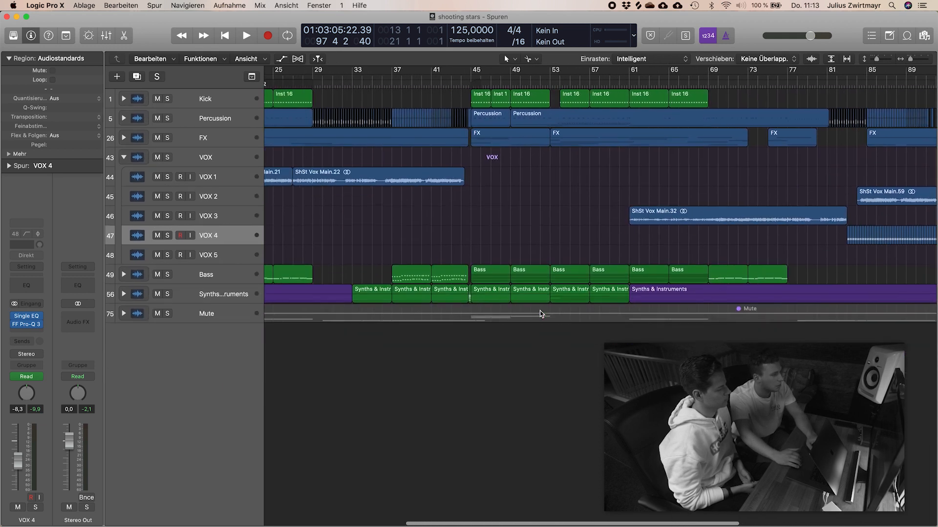
Step: Reduce the track heights, collapse the VOX stack, and expand the Bass stack with track automation shown
{"action": "key", "text": "super+Up"}
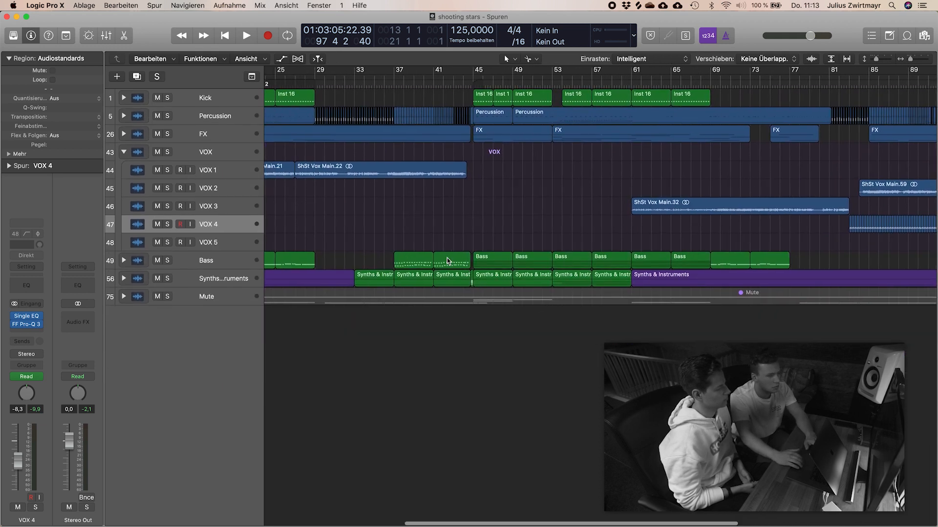
{"action": "scroll", "coordinate": [447, 258], "scroll_direction": "left", "scroll_amount": 4}
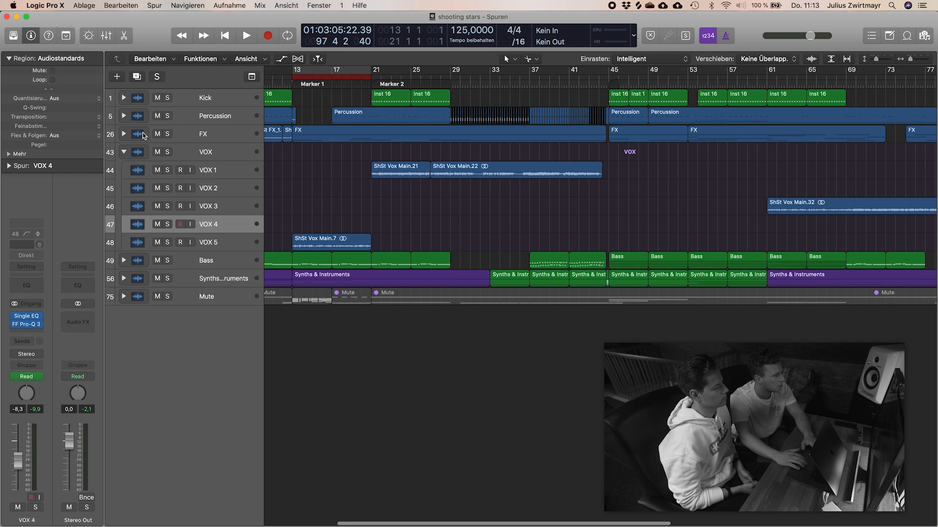
{"action": "left_click", "coordinate": [124, 152]}
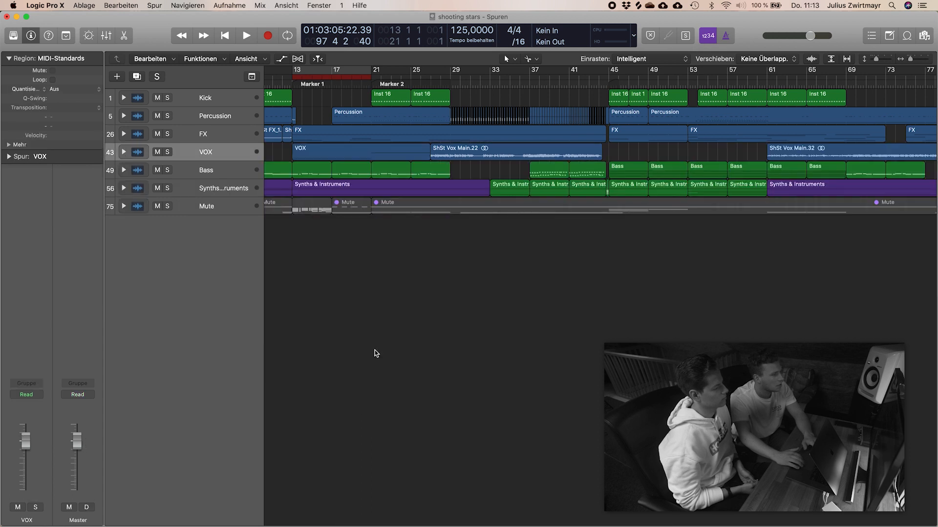
{"action": "left_click", "coordinate": [215, 169]}
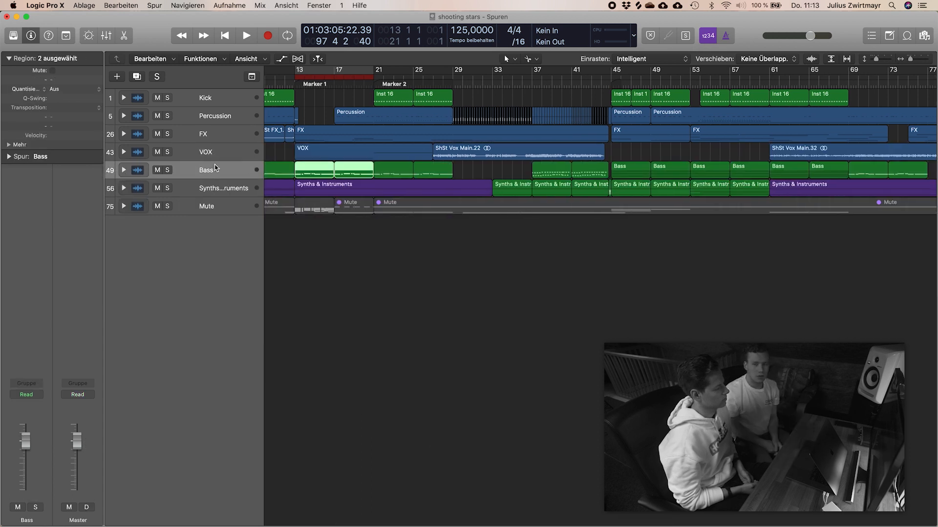
{"action": "key", "text": "a"}
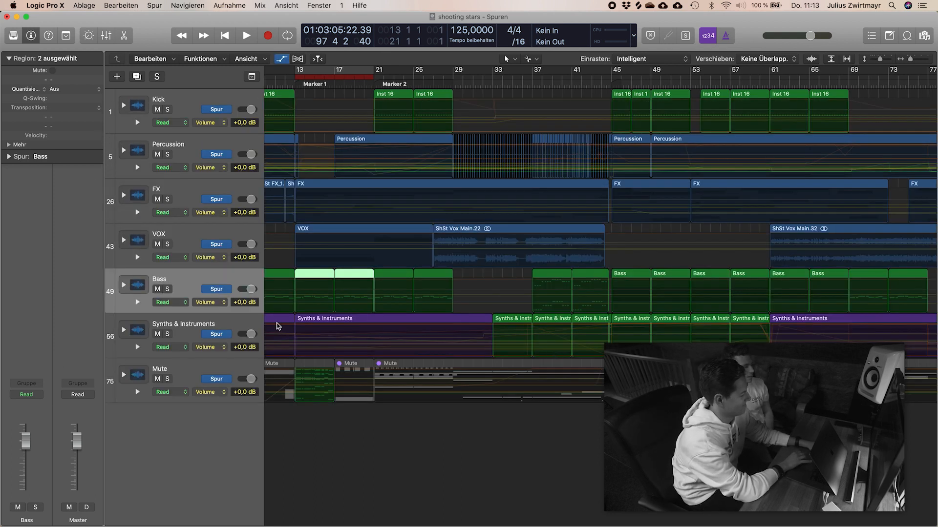
{"action": "left_click", "coordinate": [124, 287]}
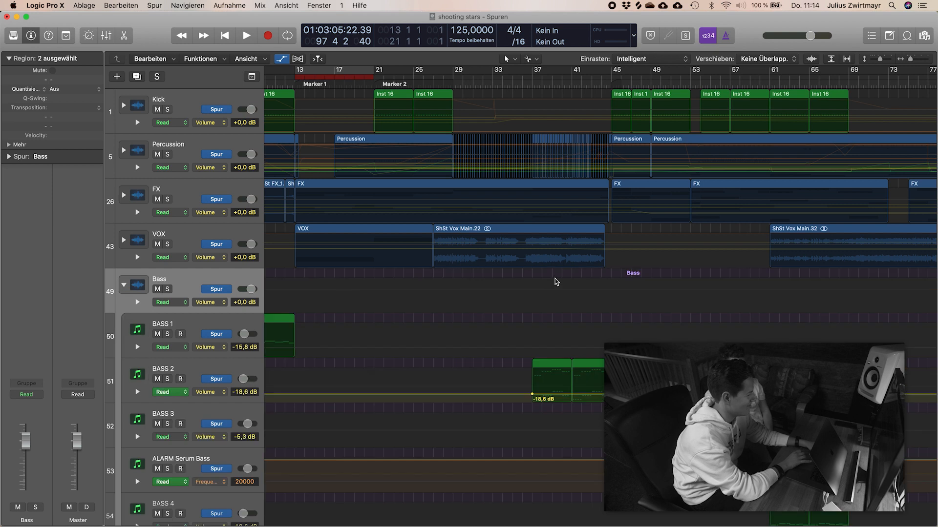
Step: Hide the automation, play BASS 1 soloed from bar 5, and stop once all bass tracks are in view
{"action": "scroll", "coordinate": [555, 282], "scroll_direction": "up", "scroll_amount": 5}
{"action": "scroll", "coordinate": [556, 281], "scroll_direction": "left", "scroll_amount": 10}
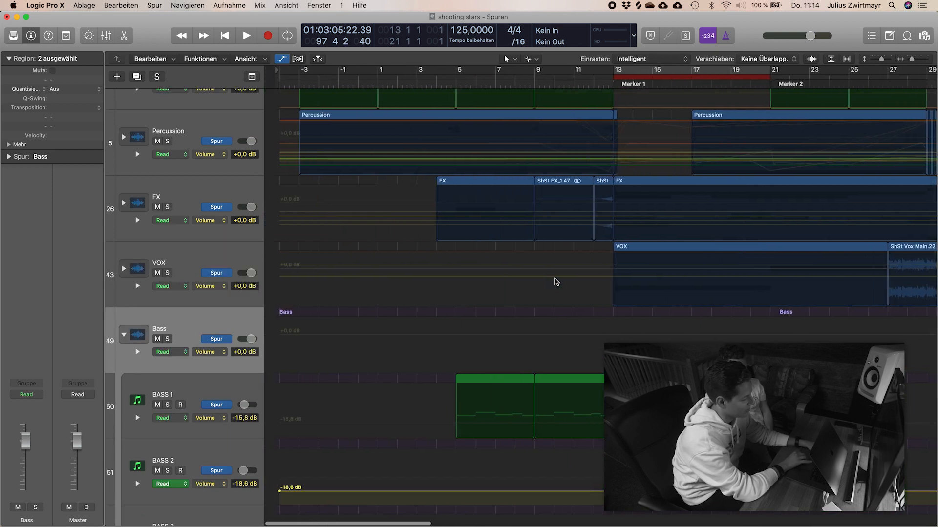
{"action": "left_click", "coordinate": [445, 82]}
{"action": "key", "text": "a"}
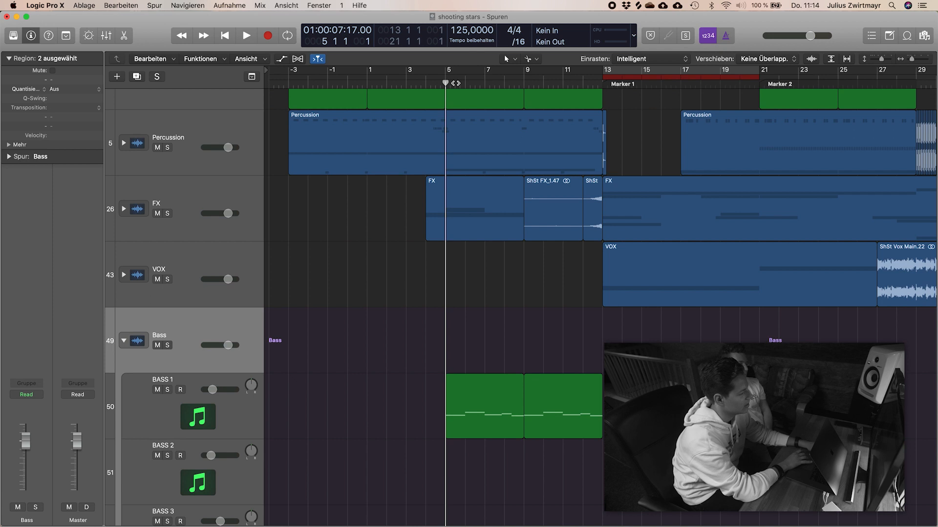
{"action": "left_click", "coordinate": [167, 393]}
{"action": "key", "text": "space"}
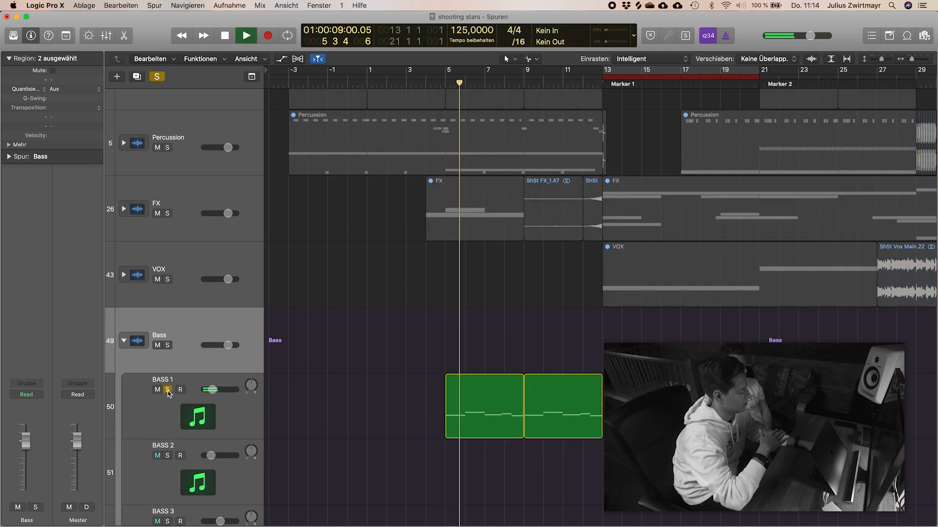
{"action": "scroll", "coordinate": [533, 469], "scroll_direction": "down", "scroll_amount": 2}
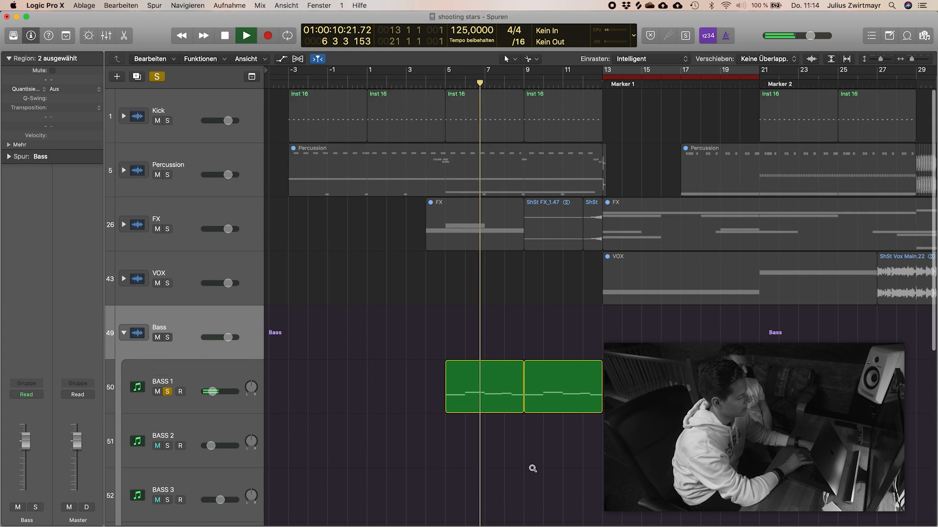
{"action": "scroll", "coordinate": [533, 469], "scroll_direction": "down", "scroll_amount": 2}
{"action": "scroll", "coordinate": [533, 469], "scroll_direction": "down", "scroll_amount": 5}
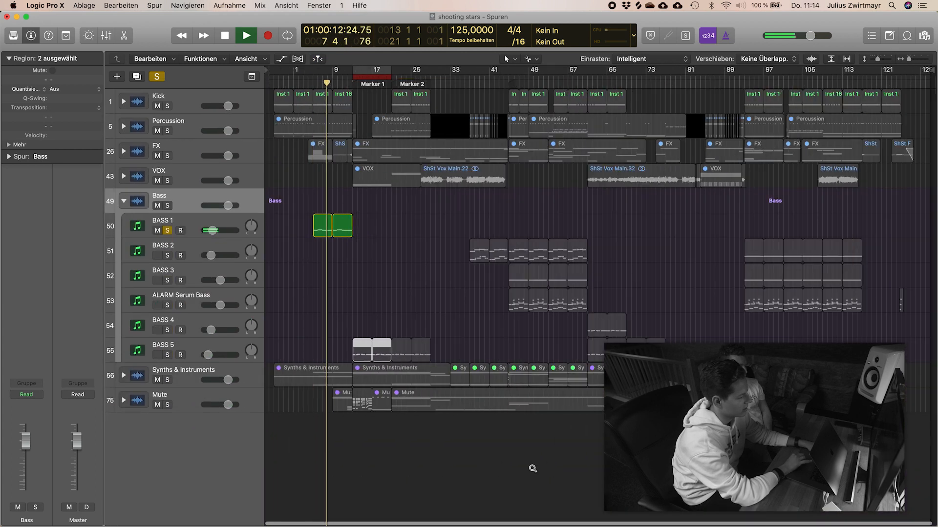
{"action": "key", "text": "space"}
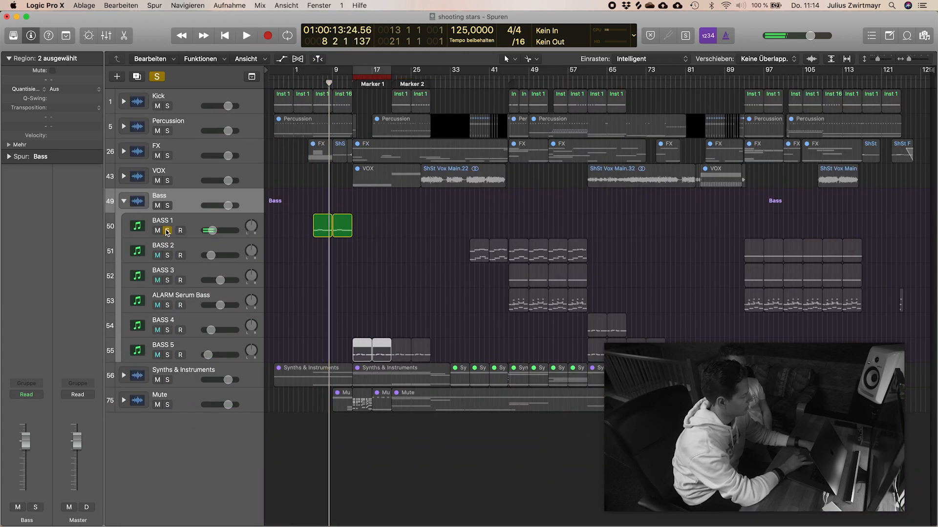
Step: Solo BASS 2 instead of BASS 1 and play it from about bar 39 to bar 41
{"action": "left_click", "coordinate": [166, 231]}
{"action": "left_click", "coordinate": [168, 258]}
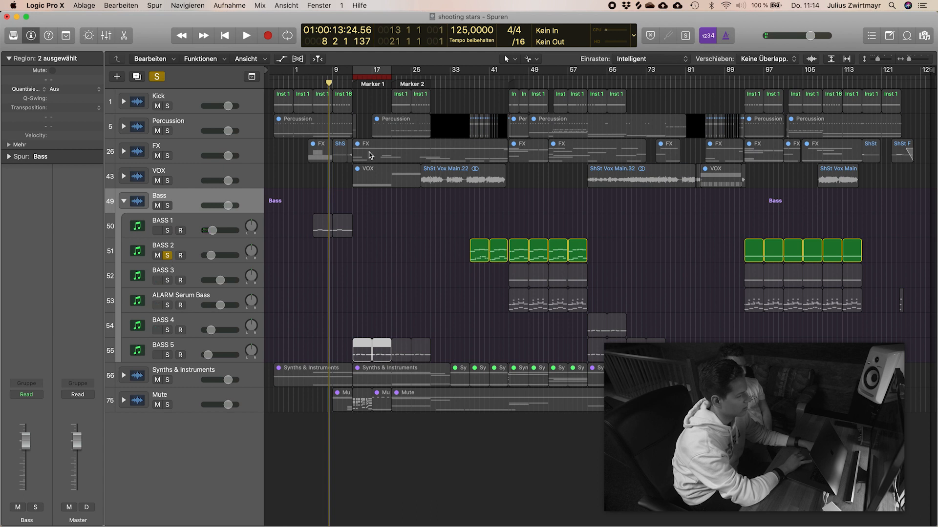
{"action": "left_click", "coordinate": [482, 81]}
{"action": "key", "text": "space"}
{"action": "scroll", "coordinate": [629, 222], "scroll_direction": "up", "scroll_amount": 5}
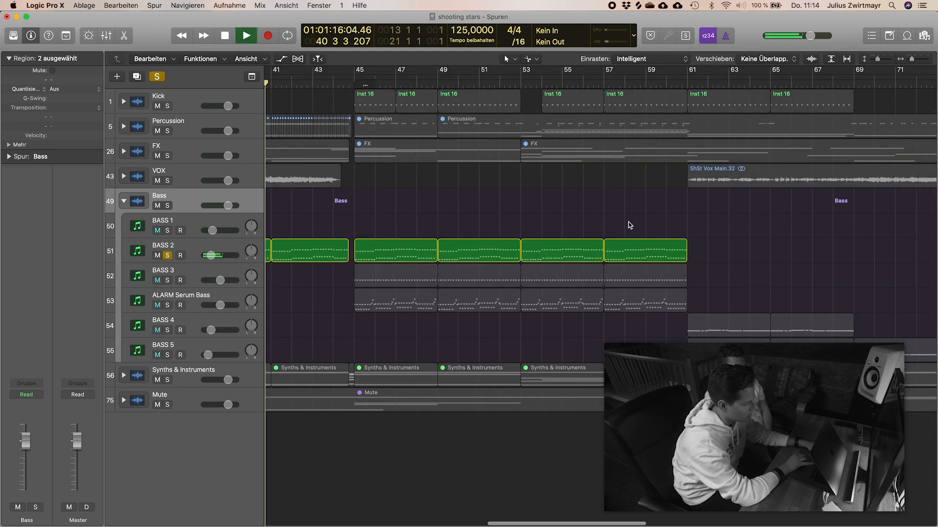
{"action": "key", "text": "space"}
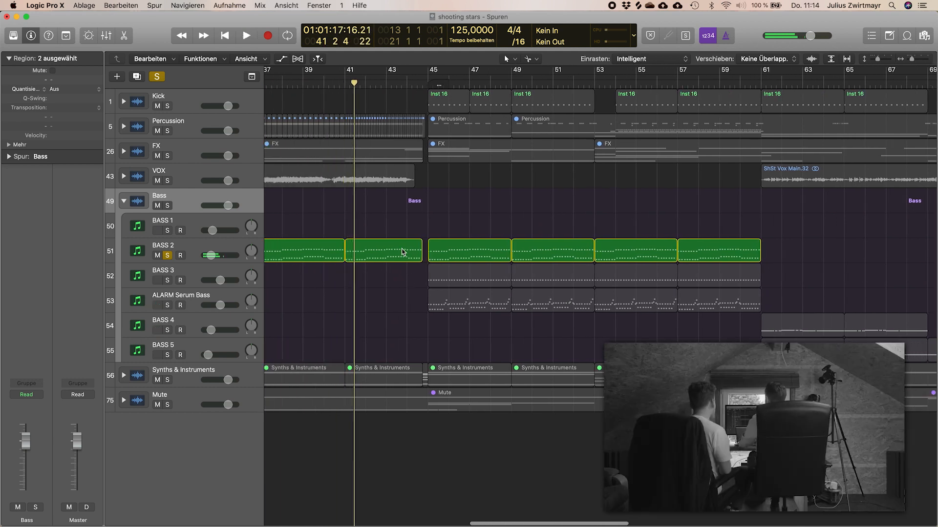
Step: Examine the notes of the BASS 2 region at bar 41 in an enlarged Piano Roll, play them briefly, and close the editor
{"action": "double_click", "coordinate": [403, 251]}
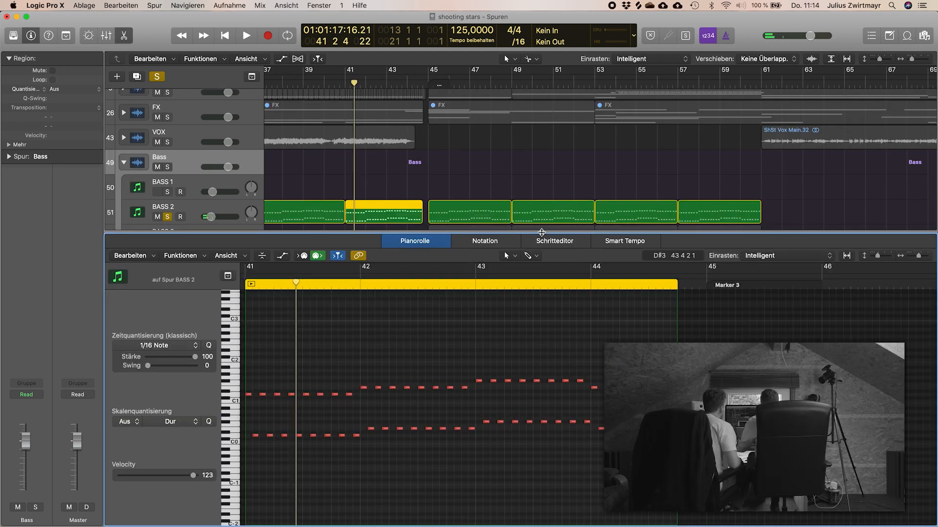
{"action": "left_click_drag", "start_coordinate": [541, 231], "coordinate": [540, 101]}
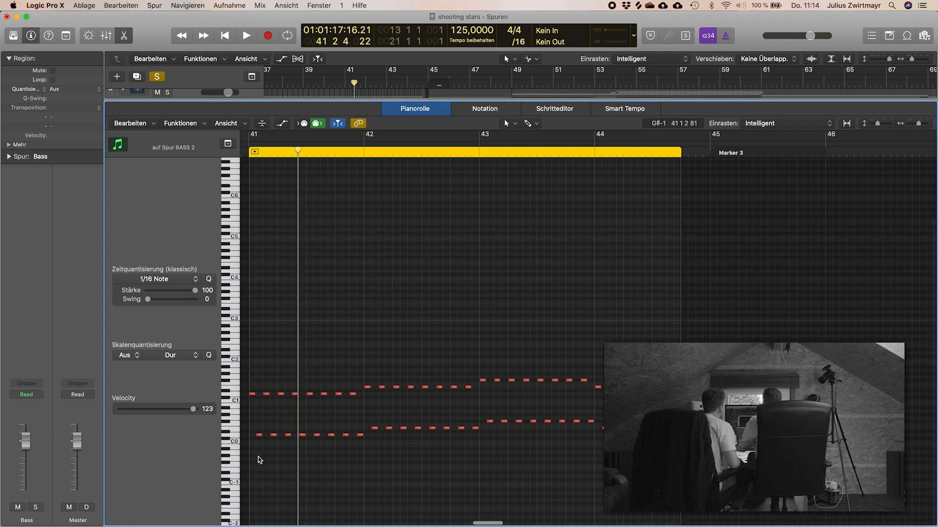
{"action": "scroll", "coordinate": [259, 458], "scroll_direction": "up", "scroll_amount": 2}
{"action": "scroll", "coordinate": [259, 458], "scroll_direction": "up", "scroll_amount": 4}
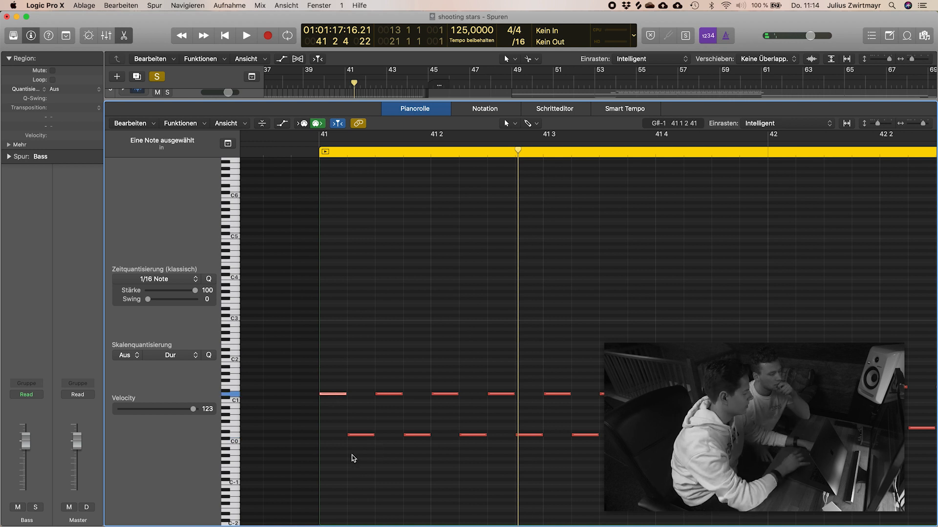
{"action": "key", "text": "space"}
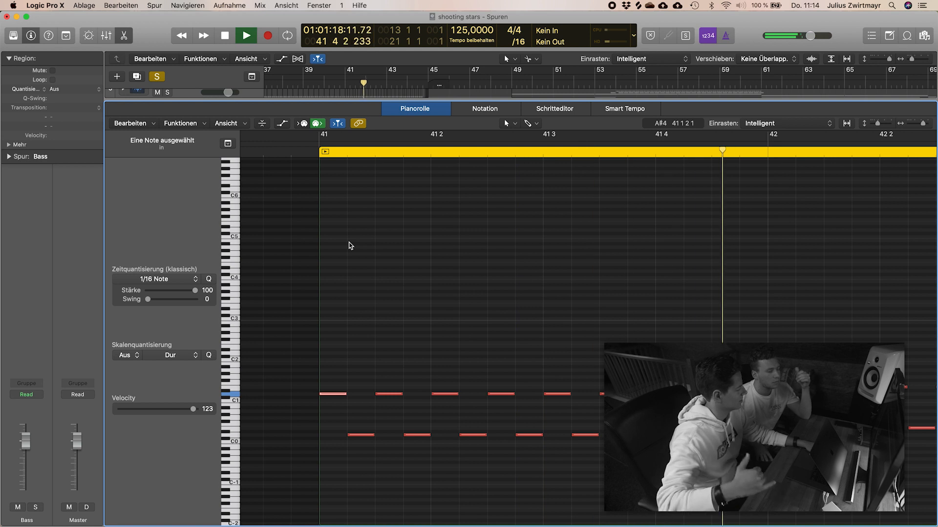
{"action": "key", "text": "space"}
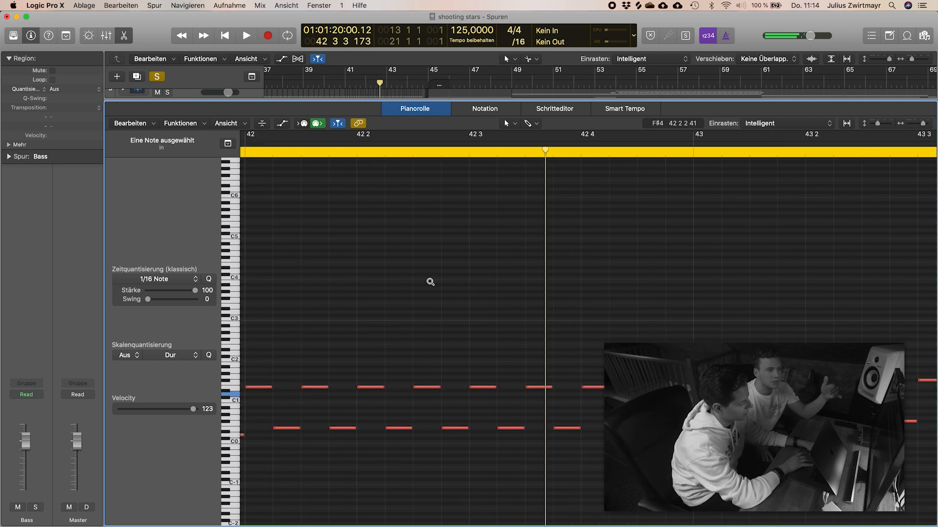
{"action": "left_click", "coordinate": [430, 281], "text": "ctrl+alt"}
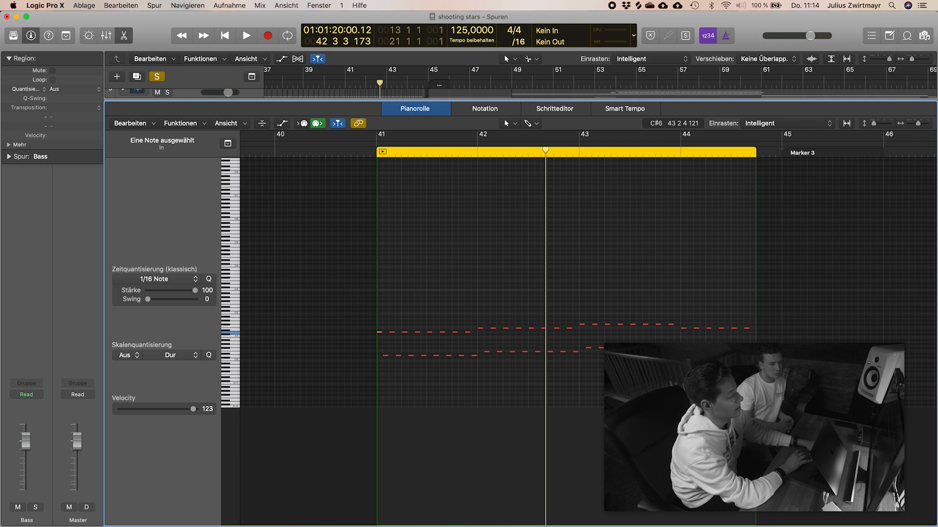
{"action": "left_click_drag", "start_coordinate": [504, 97], "coordinate": [504, 508]}
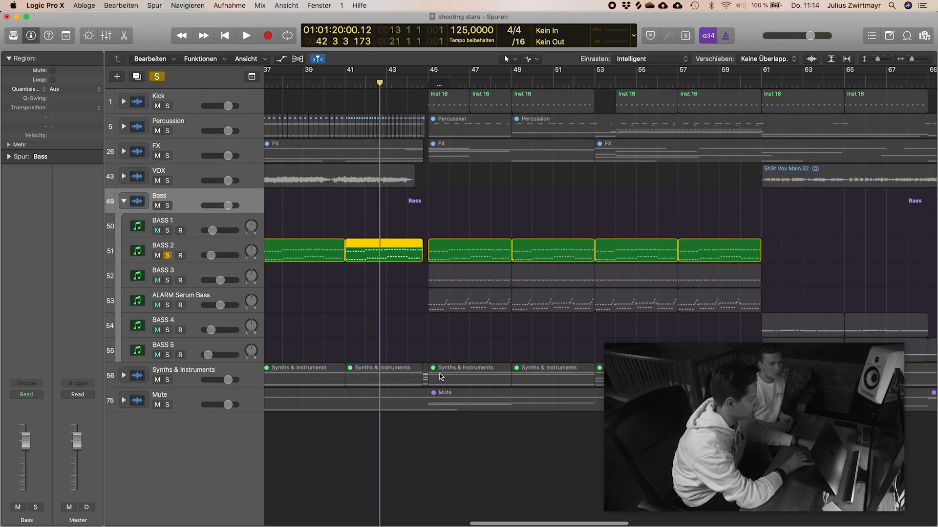
Step: Solo ALARM Serum Bass instead of BASS 2 and play it briefly from bar 45
{"action": "left_click", "coordinate": [166, 256]}
{"action": "left_click", "coordinate": [167, 306]}
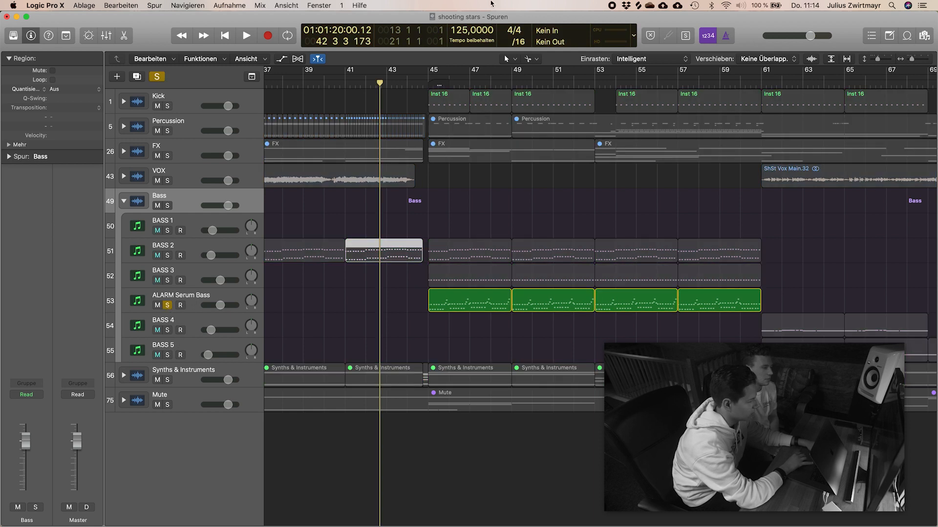
{"action": "left_click", "coordinate": [425, 82]}
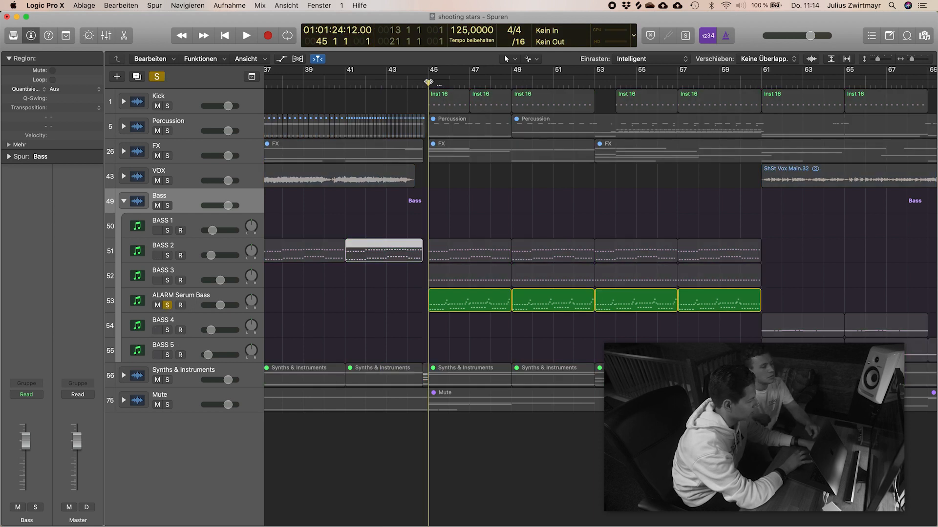
{"action": "key", "text": "space"}
{"action": "key", "text": "space"}
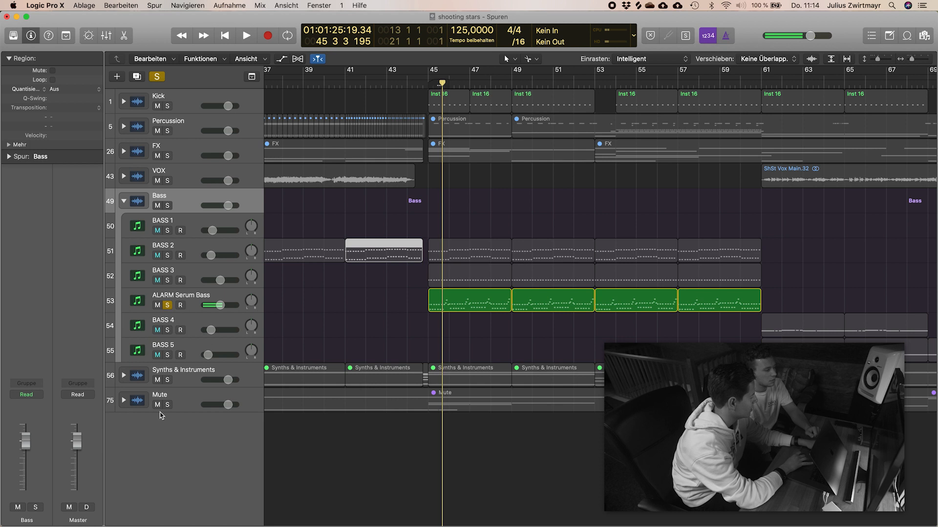
Step: Select ALARM Serum Bass, continue playback, solo BASS 2 and BASS 3 alongside it, and stop in bar 48
{"action": "left_click", "coordinate": [192, 301]}
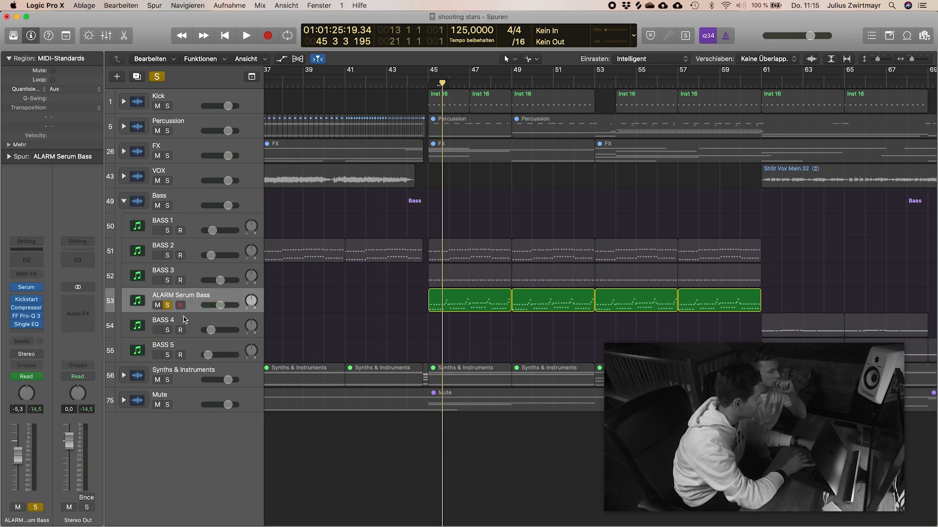
{"action": "key", "text": "space"}
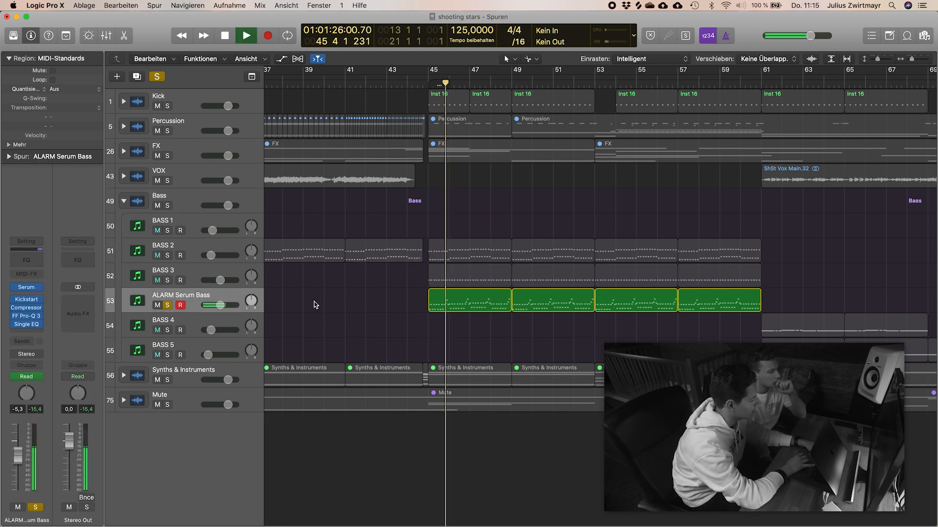
{"action": "left_click", "coordinate": [167, 256]}
{"action": "left_click", "coordinate": [167, 280]}
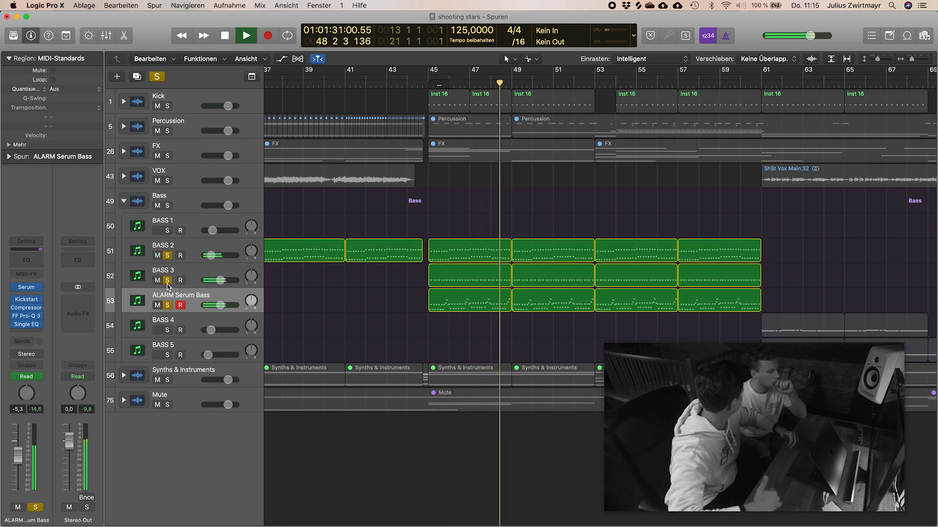
{"action": "key", "text": "space"}
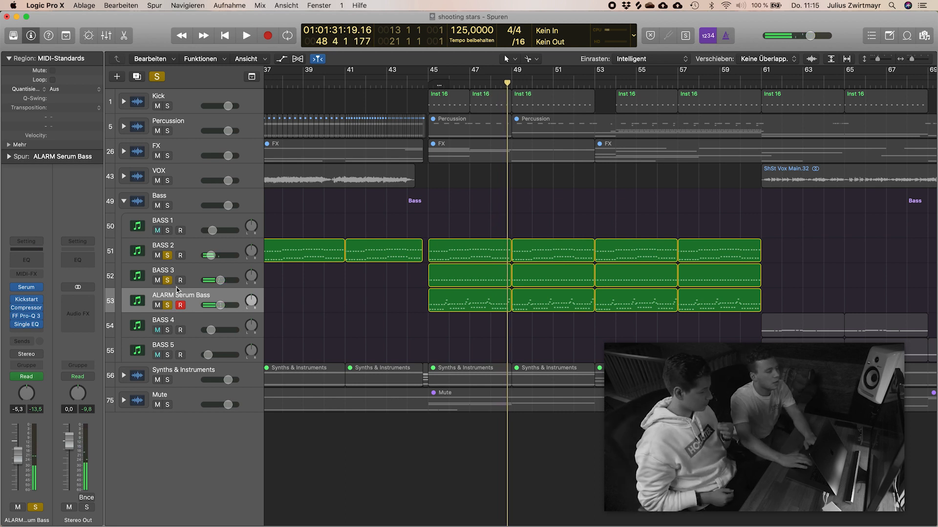
Step: Unsolo ALARM Serum Bass, BASS 3 and BASS 2
{"action": "scroll", "coordinate": [401, 293], "scroll_direction": "right", "scroll_amount": 3}
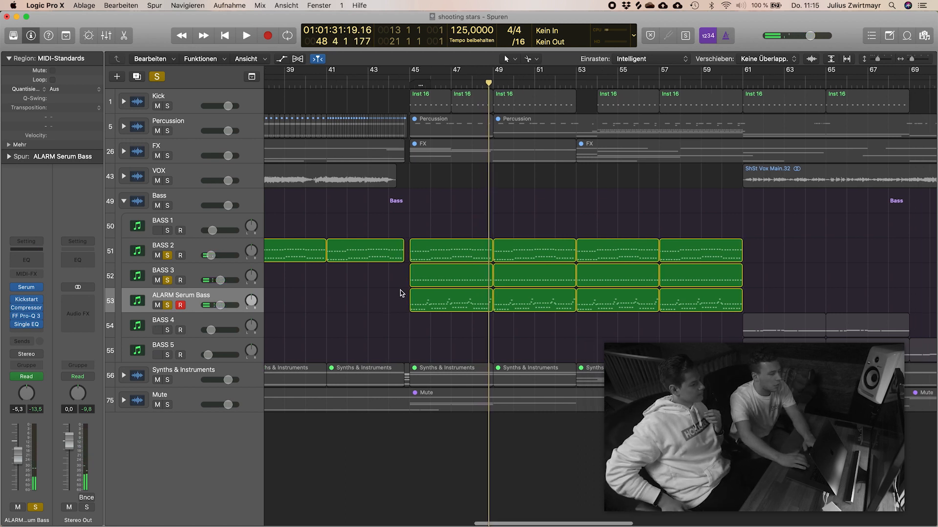
{"action": "left_click", "coordinate": [167, 305]}
{"action": "left_click", "coordinate": [167, 280]}
{"action": "left_click", "coordinate": [168, 255]}
Step: Open the BASS 3 region at bar 45 in the Piano Roll and set the cycle range from bar 45 to 46
{"action": "left_click", "coordinate": [182, 269]}
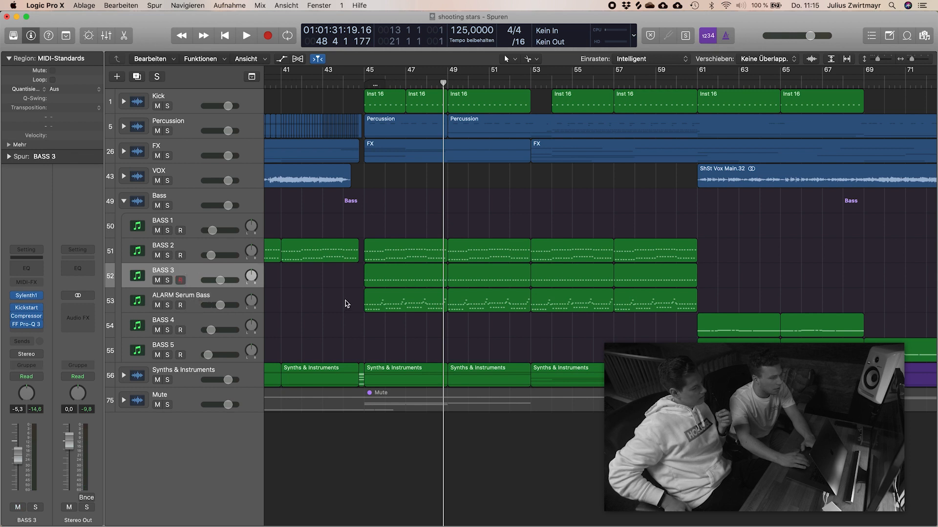
{"action": "double_click", "coordinate": [411, 273]}
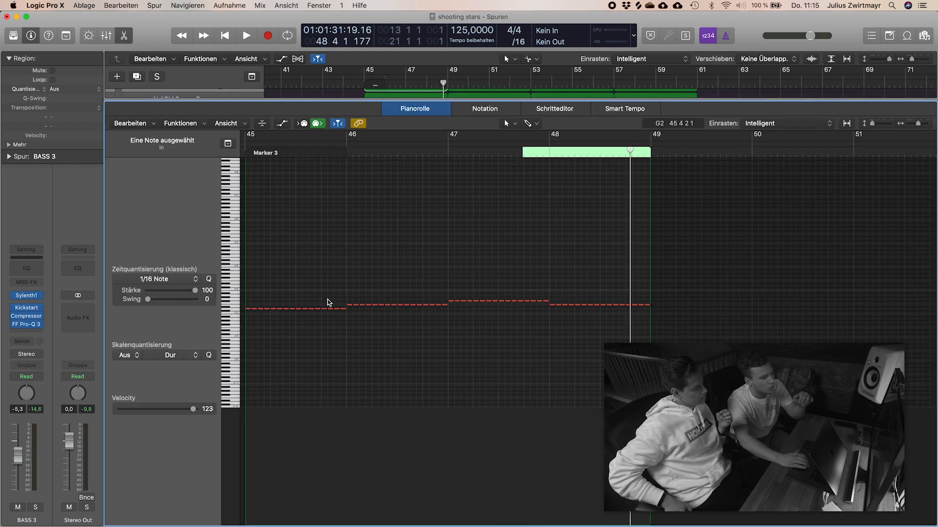
{"action": "left_click_drag", "start_coordinate": [250, 136], "coordinate": [347, 137]}
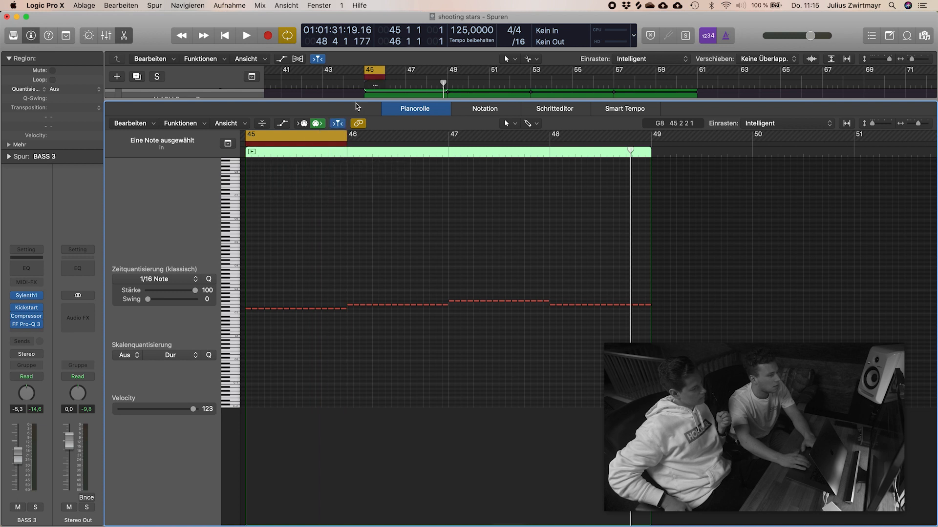
Step: Shrink the Piano Roll, solo BASS 3, and play the cycled bar
{"action": "left_click_drag", "start_coordinate": [355, 101], "coordinate": [356, 387]}
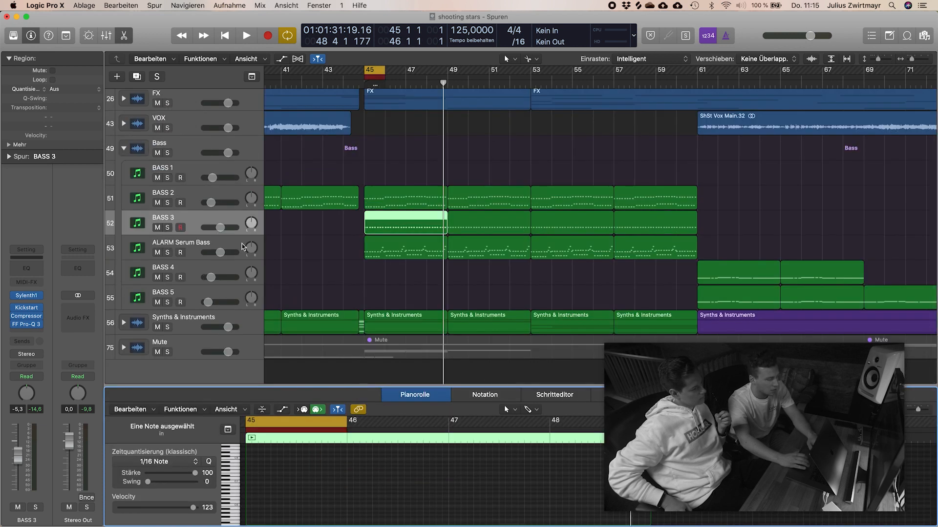
{"action": "key", "text": "s"}
{"action": "key", "text": "space"}
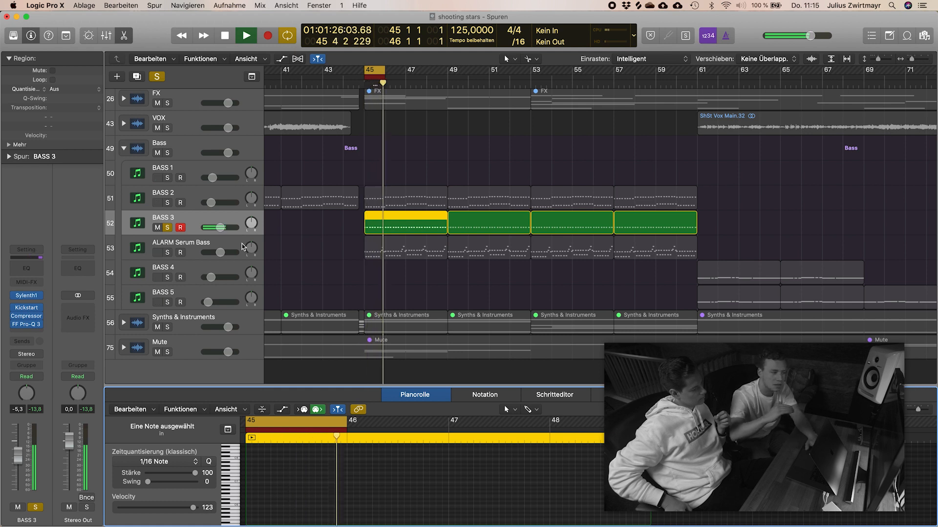
Step: Stop playback, unsolo BASS 3, solo BASS 2 and audition it over the cycled bar 45
{"action": "key", "text": "space"}
{"action": "key", "text": "s"}
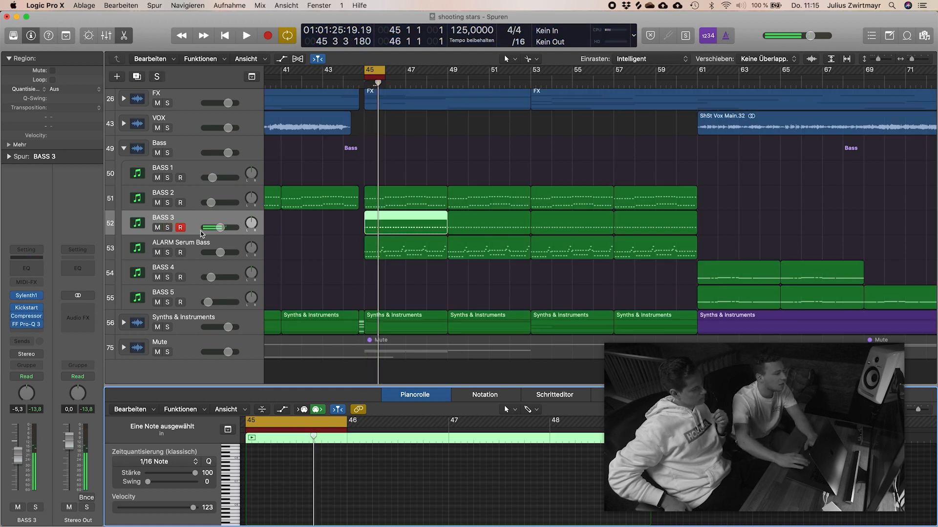
{"action": "left_click", "coordinate": [167, 202]}
{"action": "key", "text": "space"}
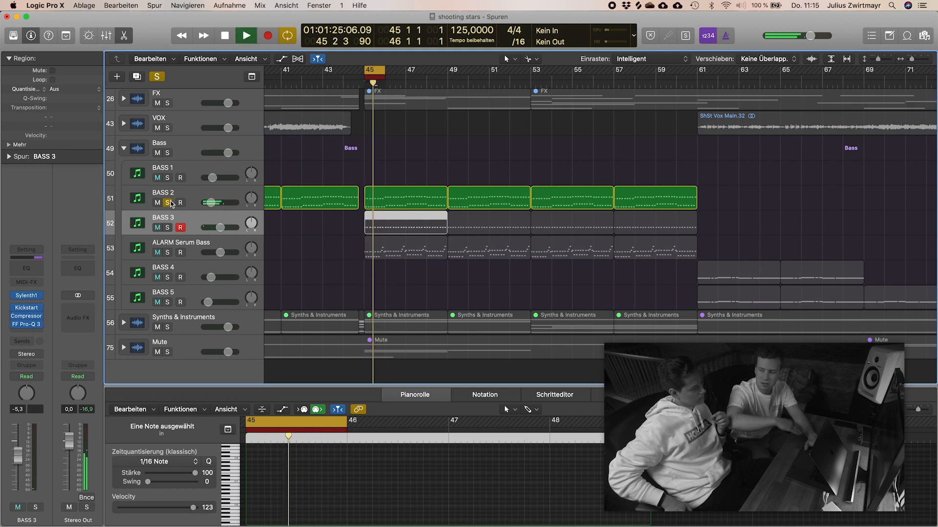
{"action": "key", "text": "space"}
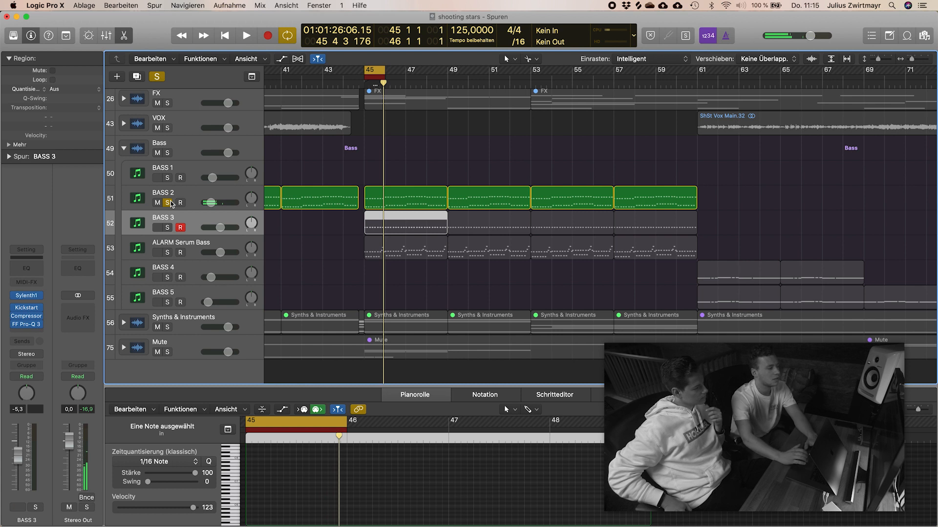
Step: Solo BASS 3 alongside BASS 2, view the BASS 2 region at bar 45 in the Piano Roll, and deselect it
{"action": "left_click", "coordinate": [168, 228]}
{"action": "left_click", "coordinate": [391, 197]}
{"action": "left_click", "coordinate": [367, 407]}
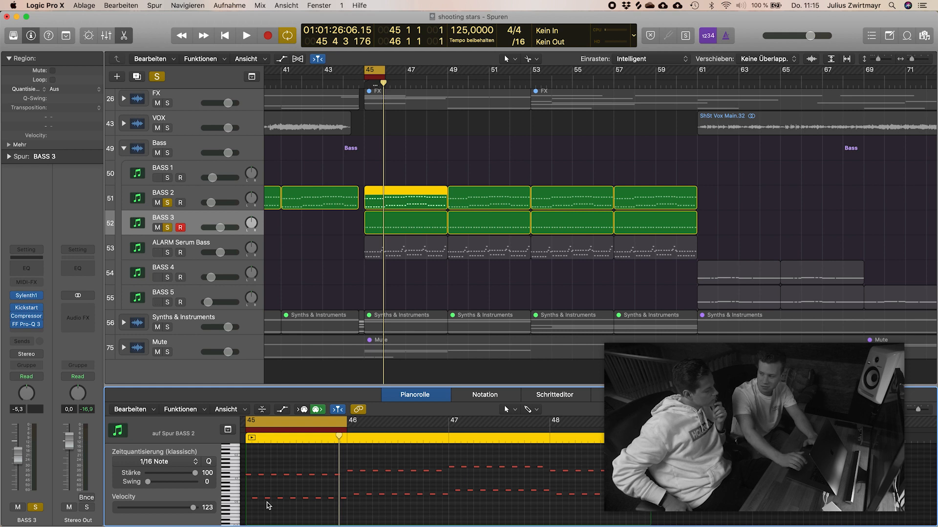
{"action": "left_click", "coordinate": [324, 236]}
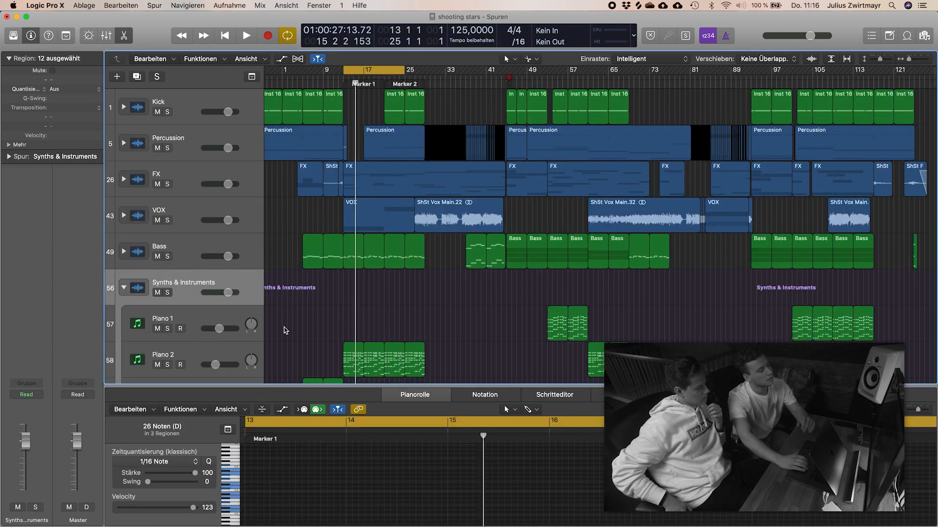
Step: Turn off the cycle range and reduce the track height to show more of the Synths & Instruments stack
{"action": "scroll", "coordinate": [293, 327], "scroll_direction": "down", "scroll_amount": 3}
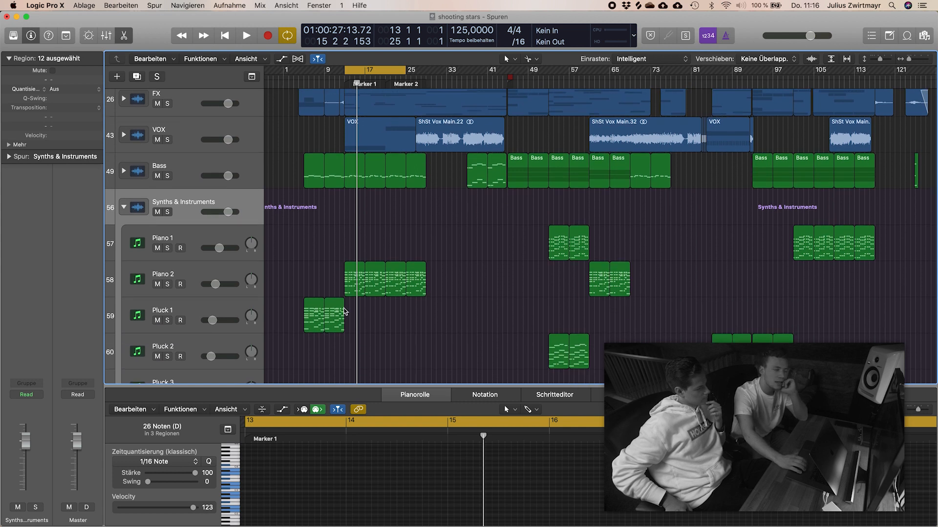
{"action": "key", "text": "c"}
{"action": "scroll", "coordinate": [345, 311], "scroll_direction": "left", "scroll_amount": 1}
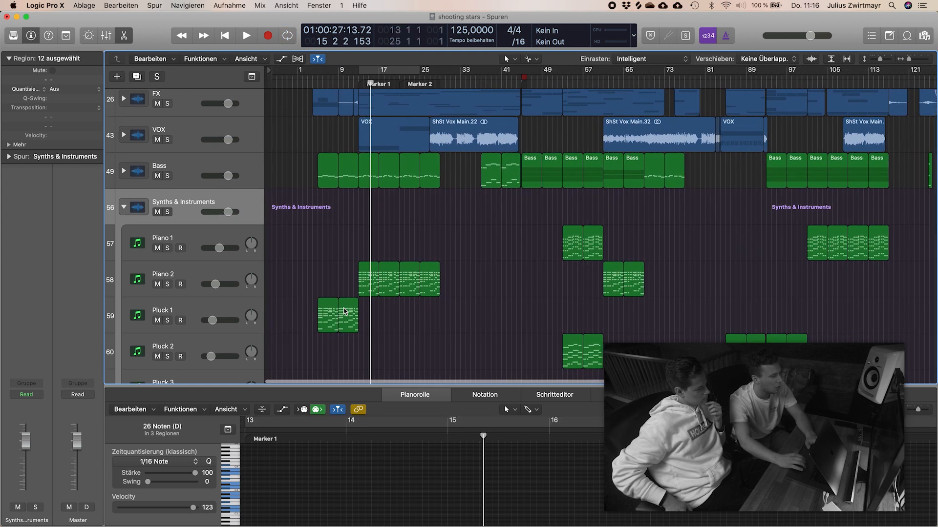
{"action": "key", "text": "super+Up"}
{"action": "key", "text": "super+Up"}
{"action": "key", "text": "super+Up"}
{"action": "key", "text": "super+Up"}
{"action": "scroll", "coordinate": [345, 311], "scroll_direction": "down", "scroll_amount": 1}
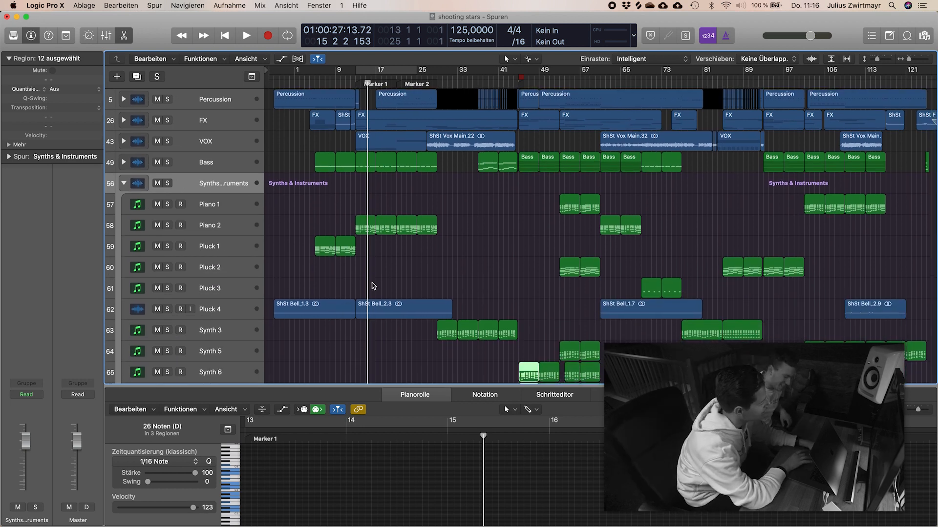
Step: Solo Piano 2, inspect its Kontakt instrument and The Giant's preset list, and close the plug-in window
{"action": "left_click", "coordinate": [192, 242]}
{"action": "left_click", "coordinate": [164, 225]}
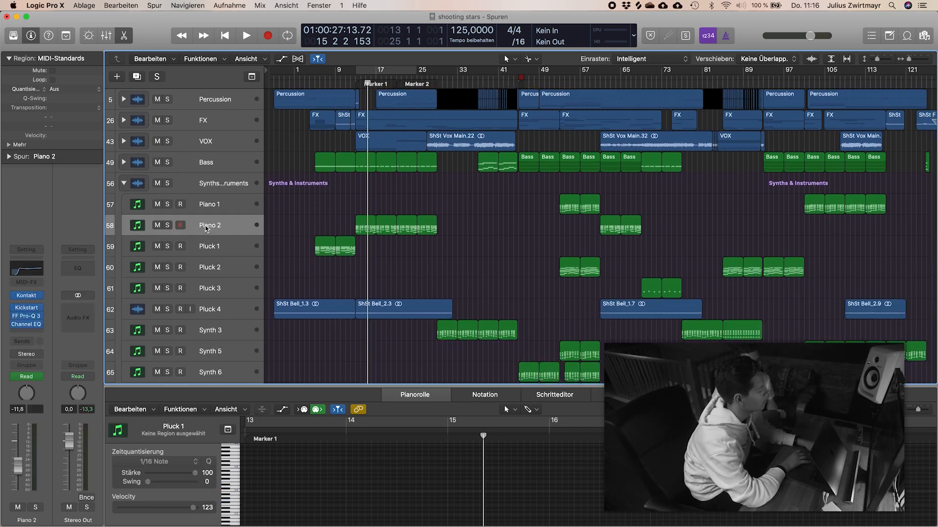
{"action": "key", "text": "s"}
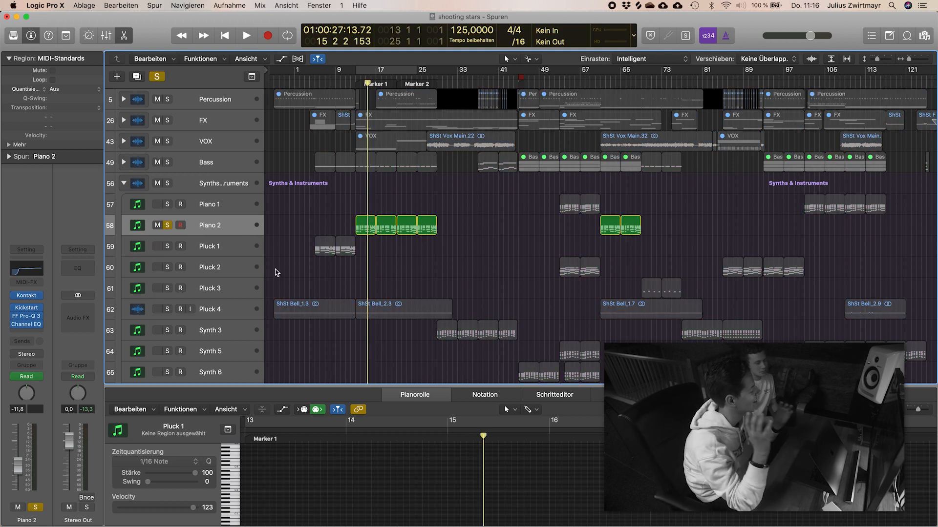
{"action": "left_click", "coordinate": [28, 296]}
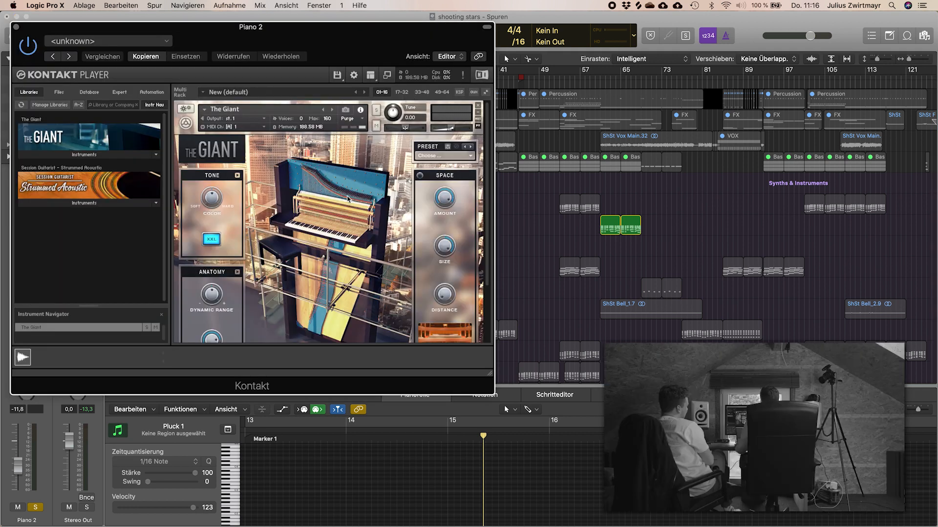
{"action": "left_click", "coordinate": [465, 157]}
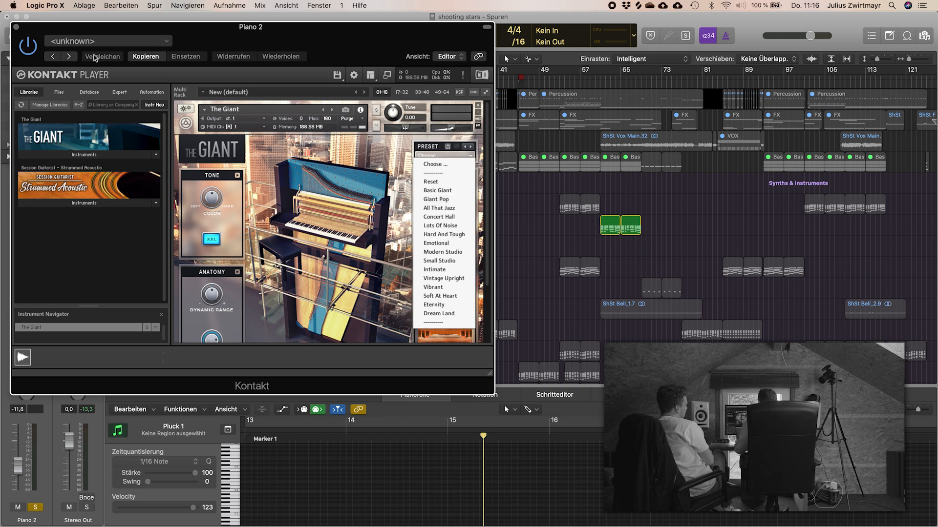
{"action": "left_click", "coordinate": [15, 27]}
Step: Audition the soloed Piano 2 through its regions from bar 15 and enlarge them in the arrangement
{"action": "key", "text": "space"}
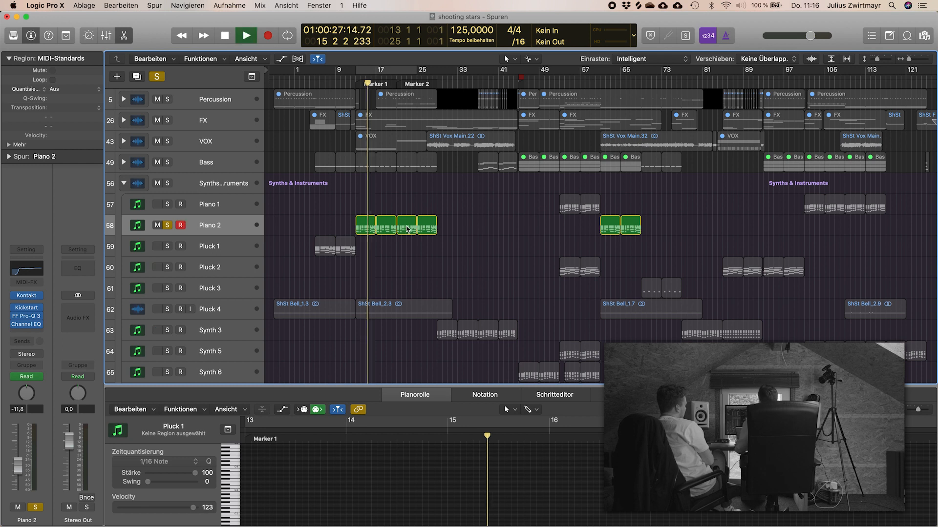
{"action": "scroll", "coordinate": [479, 243], "scroll_direction": "down", "scroll_amount": 6}
{"action": "scroll", "coordinate": [479, 241], "scroll_direction": "up", "scroll_amount": 1}
{"action": "key", "text": "super+Down"}
{"action": "key", "text": "super+Down"}
{"action": "key", "text": "super+Right"}
{"action": "key", "text": "super+Right"}
{"action": "key", "text": "super+Right"}
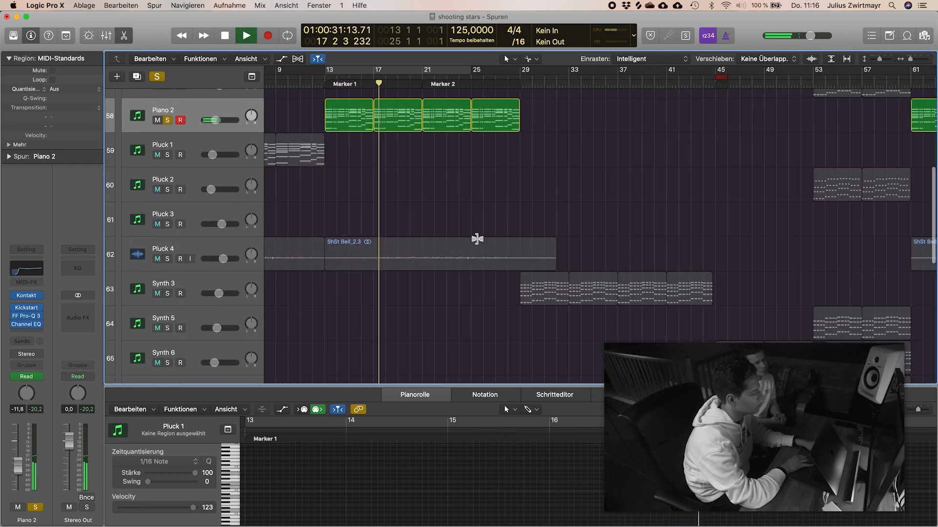
Step: Reopen Piano 2's Kontakt instrument, review The Giant's controls and presets without choosing one, and close the window
{"action": "left_click", "coordinate": [26, 297]}
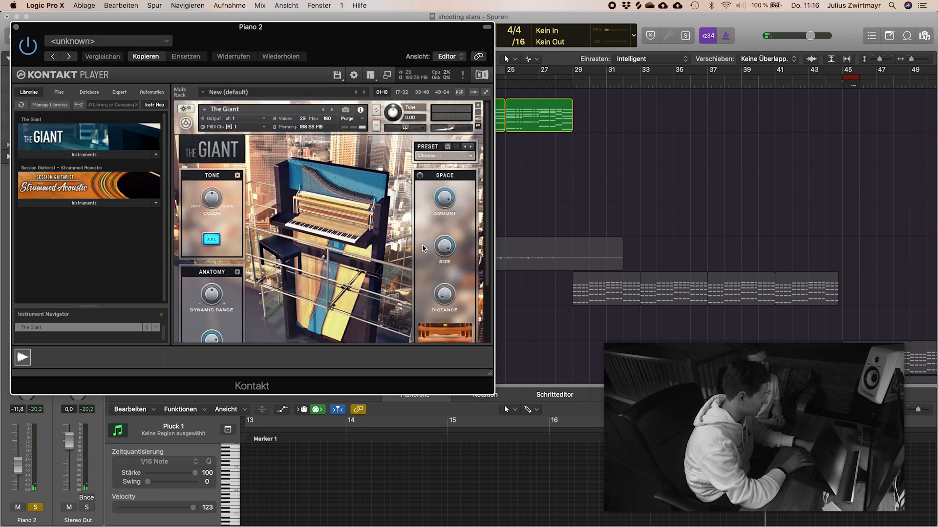
{"action": "scroll", "coordinate": [325, 262], "scroll_direction": "down", "scroll_amount": 4}
{"action": "scroll", "coordinate": [421, 206], "scroll_direction": "up", "scroll_amount": 4}
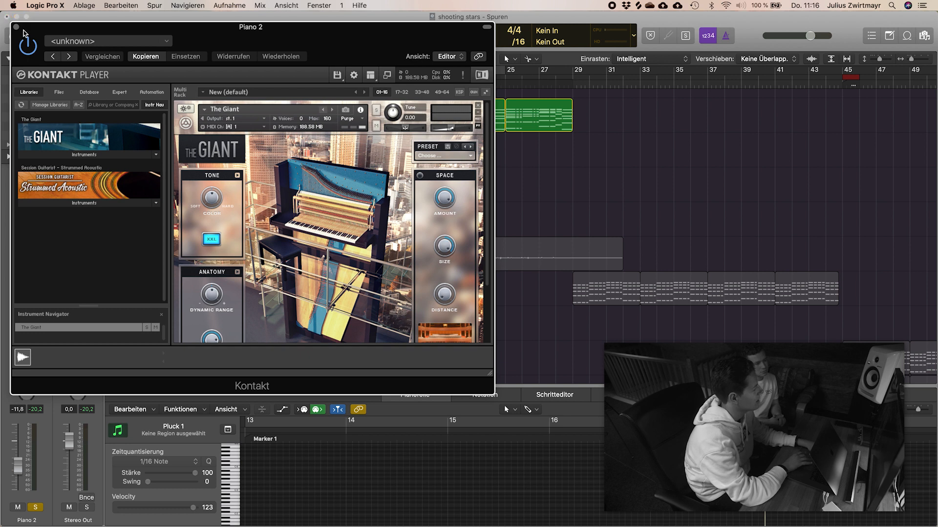
{"action": "left_click", "coordinate": [471, 155]}
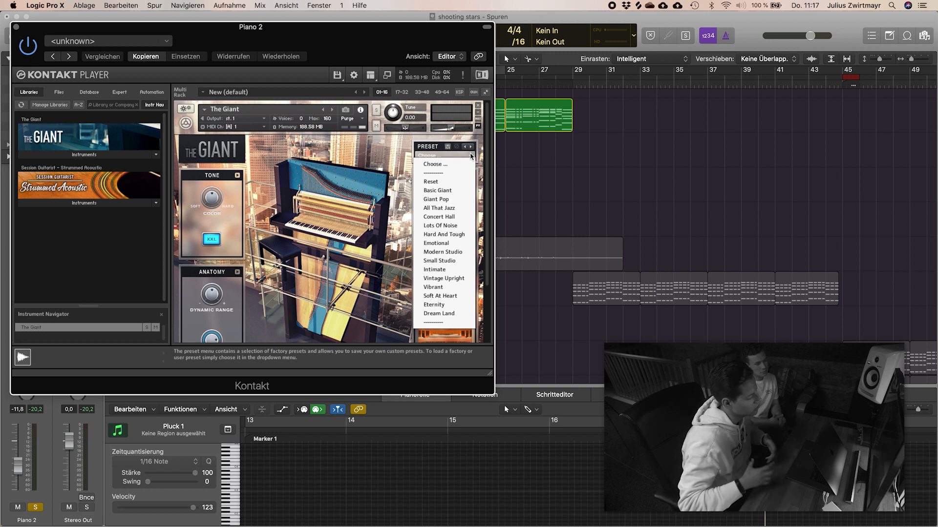
{"action": "left_click", "coordinate": [355, 151]}
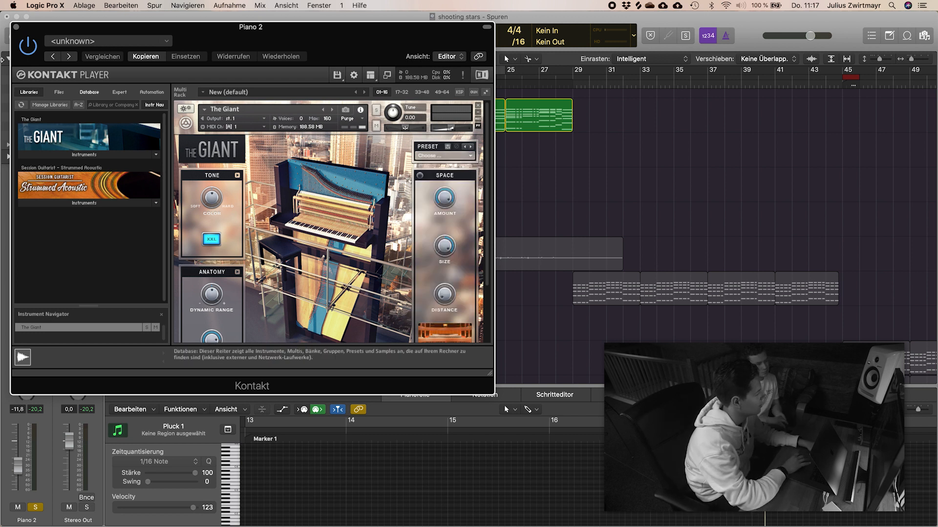
{"action": "left_click", "coordinate": [16, 27]}
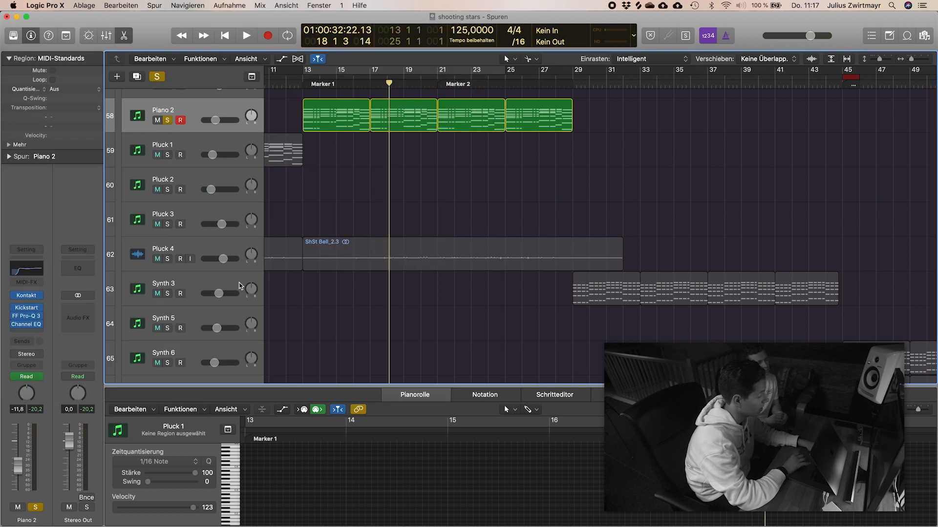
Step: Look over how the pluck and synth regions are placed across the arrangement
{"action": "scroll", "coordinate": [343, 109], "scroll_direction": "down", "scroll_amount": 4}
{"action": "scroll", "coordinate": [341, 214], "scroll_direction": "left", "scroll_amount": 5}
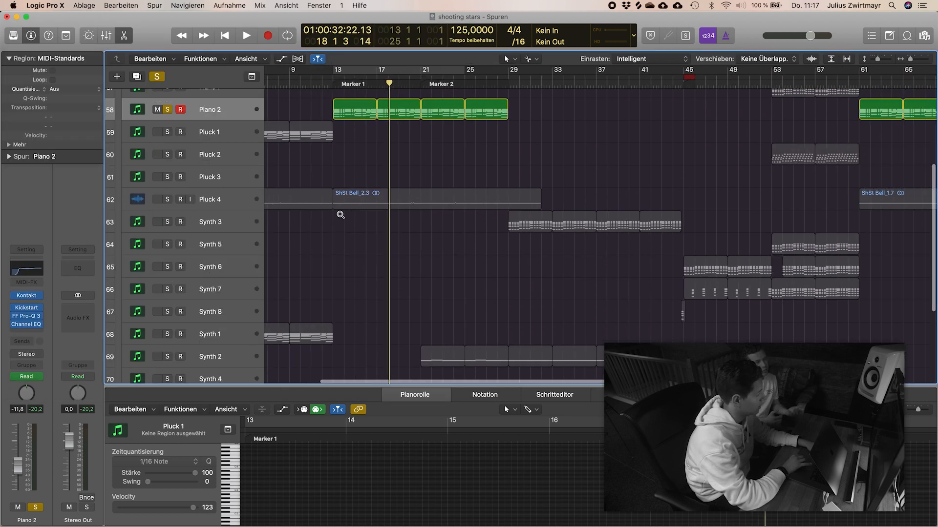
{"action": "scroll", "coordinate": [340, 215], "scroll_direction": "down", "scroll_amount": 3}
{"action": "scroll", "coordinate": [341, 215], "scroll_direction": "up", "scroll_amount": 3}
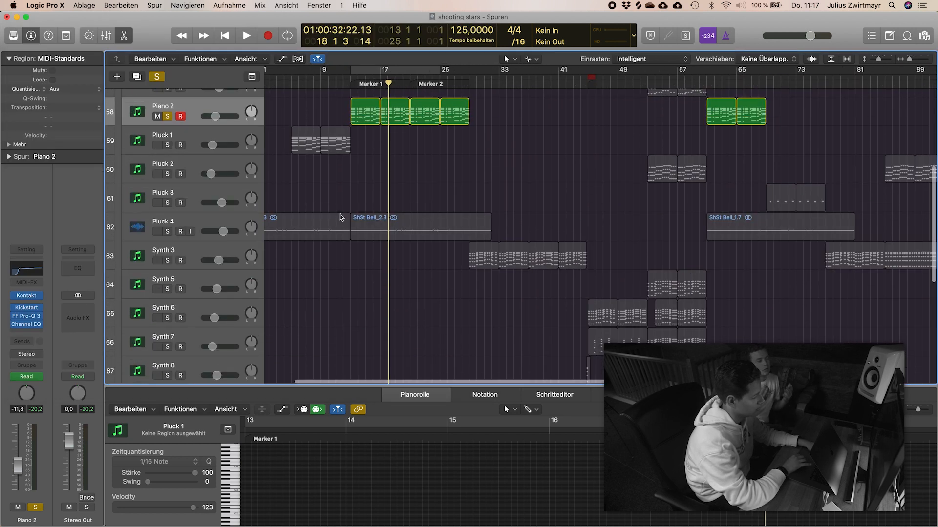
{"action": "scroll", "coordinate": [341, 217], "scroll_direction": "right", "scroll_amount": 2}
{"action": "scroll", "coordinate": [340, 217], "scroll_direction": "right", "scroll_amount": 3}
{"action": "scroll", "coordinate": [341, 217], "scroll_direction": "down", "scroll_amount": 3}
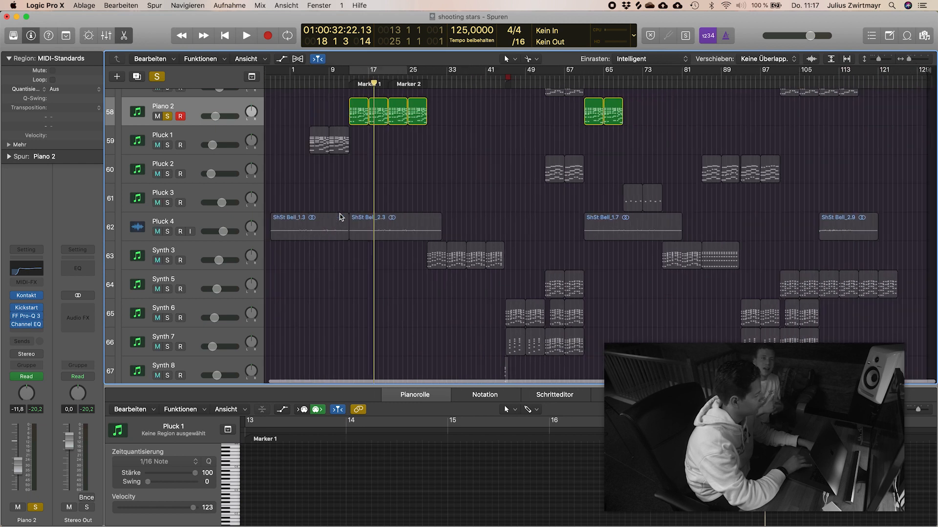
{"action": "scroll", "coordinate": [341, 217], "scroll_direction": "up", "scroll_amount": 3}
{"action": "scroll", "coordinate": [341, 217], "scroll_direction": "up", "scroll_amount": 2}
{"action": "scroll", "coordinate": [341, 218], "scroll_direction": "left", "scroll_amount": 3}
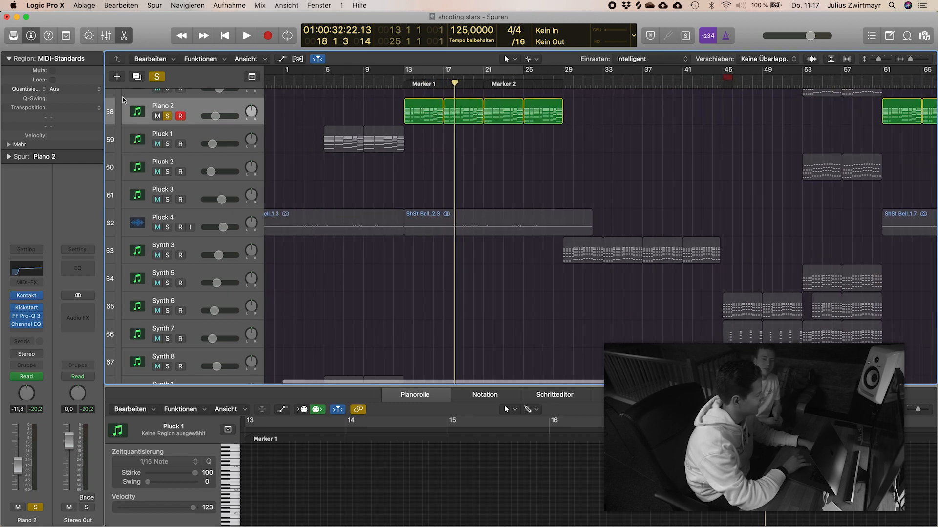
Step: Unsolo Piano 2, solo Pluck 1, audition its region up to the end of bar 8, and unsolo it
{"action": "left_click", "coordinate": [167, 117]}
{"action": "left_click", "coordinate": [167, 144]}
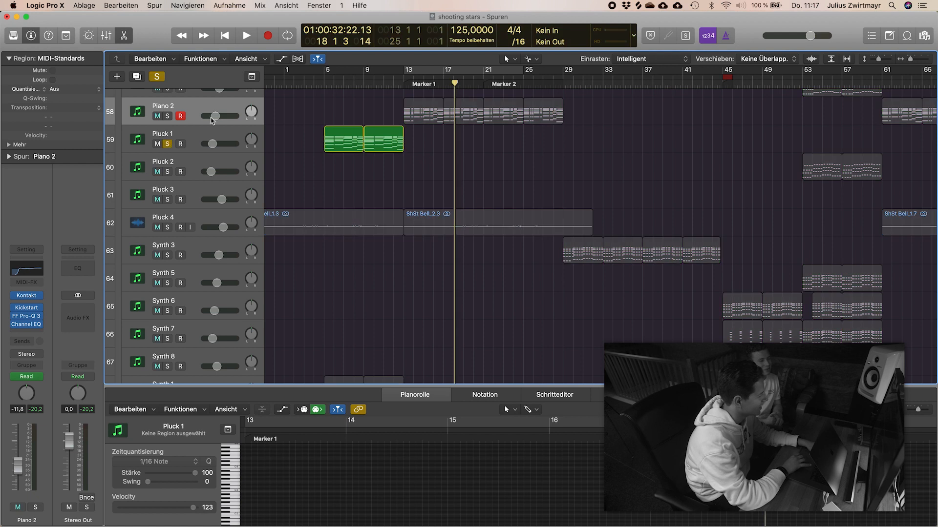
{"action": "key", "text": "space"}
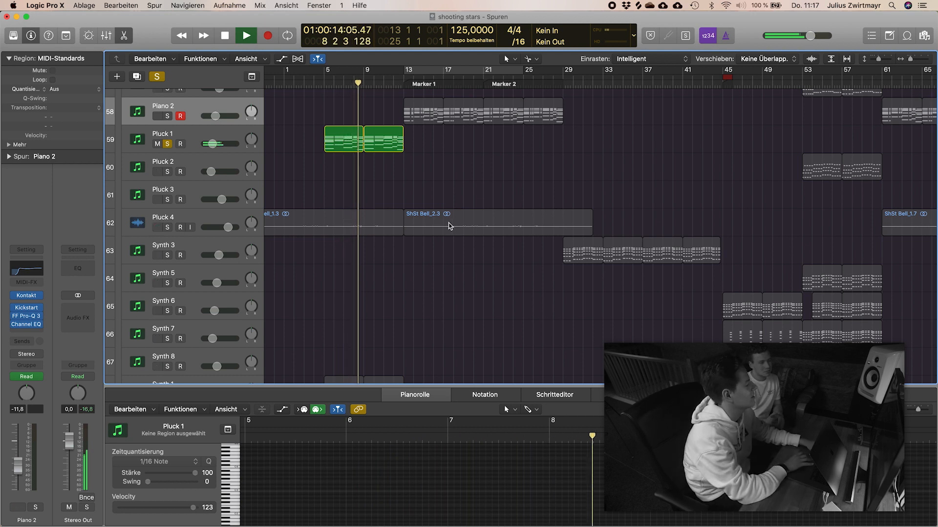
{"action": "key", "text": "space"}
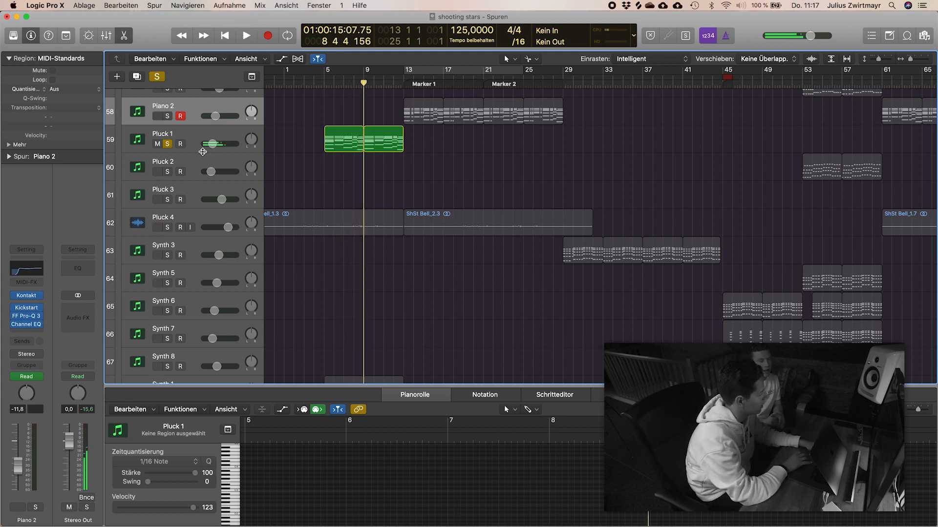
{"action": "left_click", "coordinate": [167, 144]}
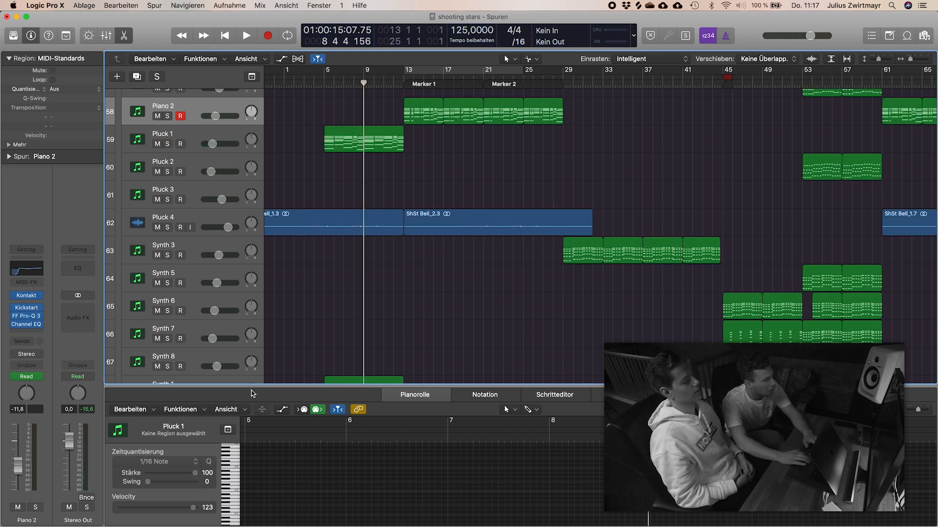
Step: Shrink the tracks to fit the whole stack and step from Piano 1 down to Pluck 4 to examine their instruments
{"action": "scroll", "coordinate": [367, 224], "scroll_direction": "down", "scroll_amount": 5}
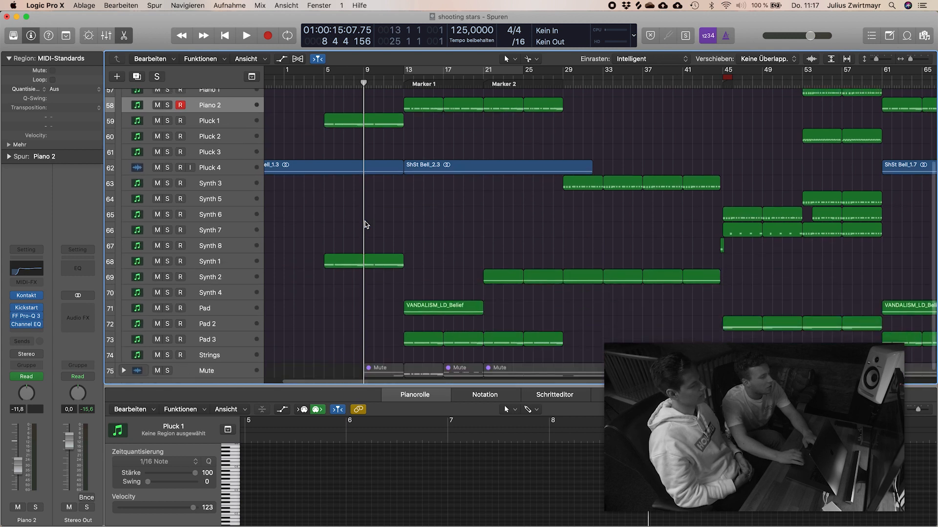
{"action": "scroll", "coordinate": [366, 225], "scroll_direction": "down", "scroll_amount": 5}
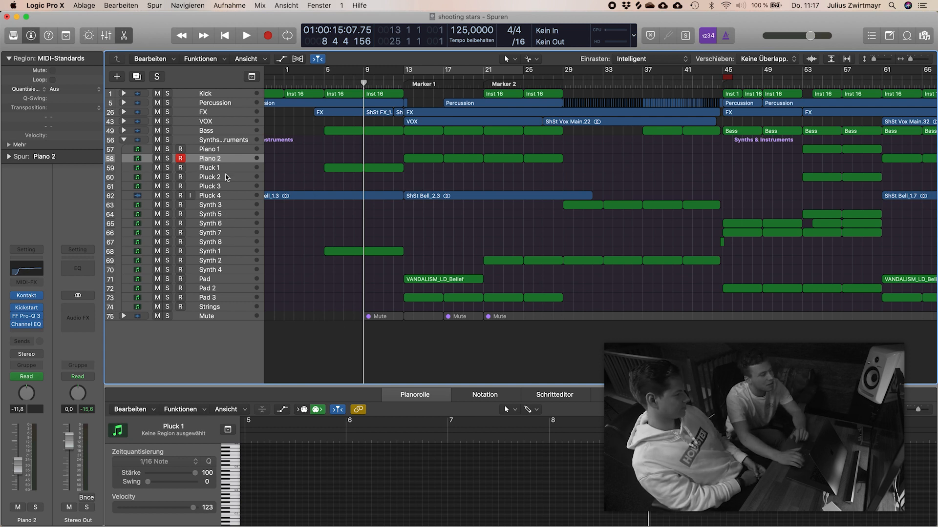
{"action": "left_click", "coordinate": [221, 151]}
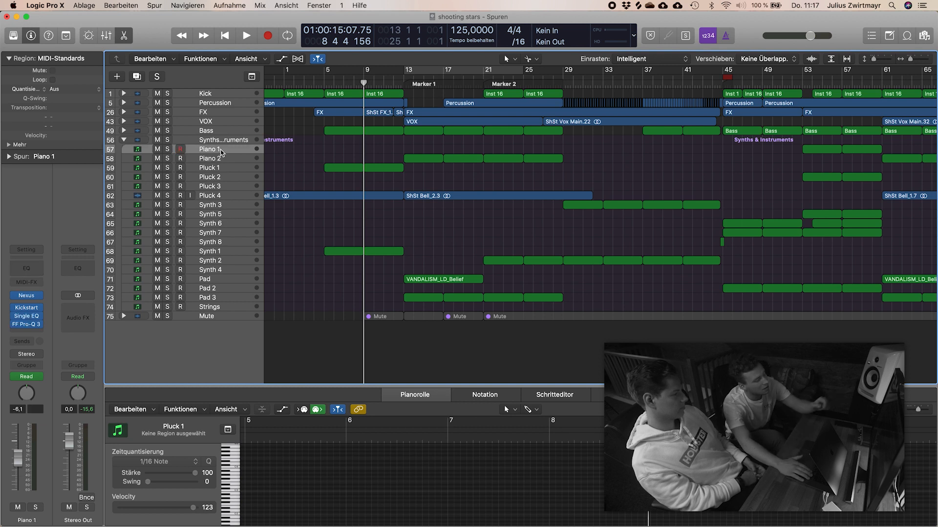
{"action": "key", "text": "Down"}
{"action": "key", "text": "Down"}
{"action": "key", "text": "Down"}
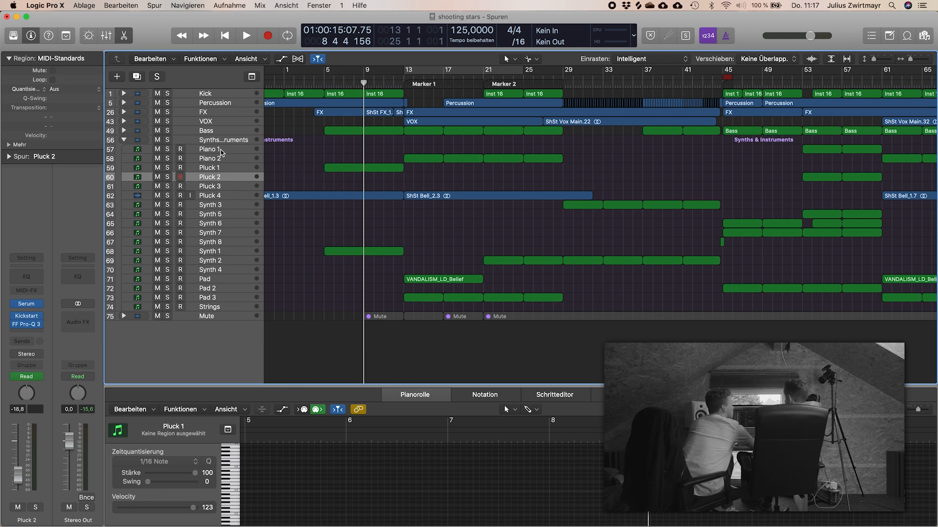
{"action": "key", "text": "Down"}
{"action": "key", "text": "Down"}
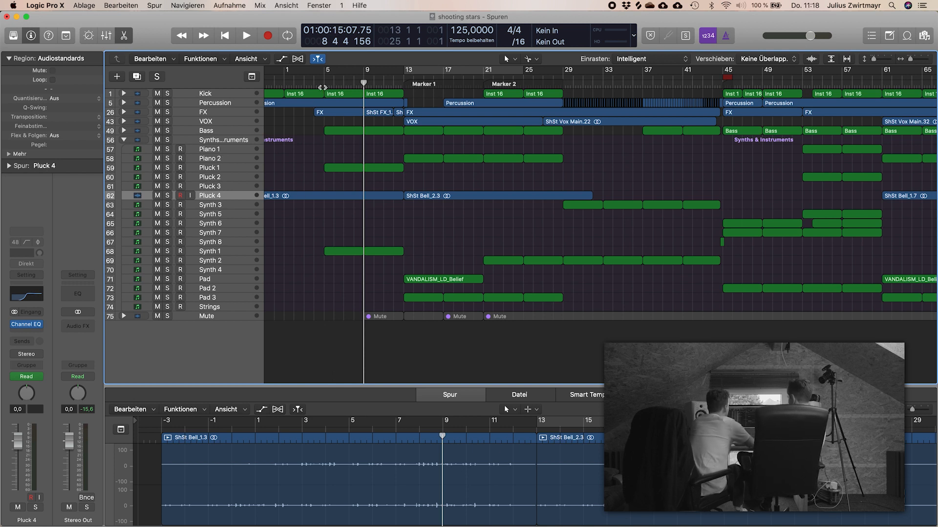
Step: Set the cycle range from bar 5 to bar 13 and select Synth 1 followed by Synth 2 to inspect their instruments
{"action": "left_click_drag", "start_coordinate": [328, 73], "coordinate": [404, 73]}
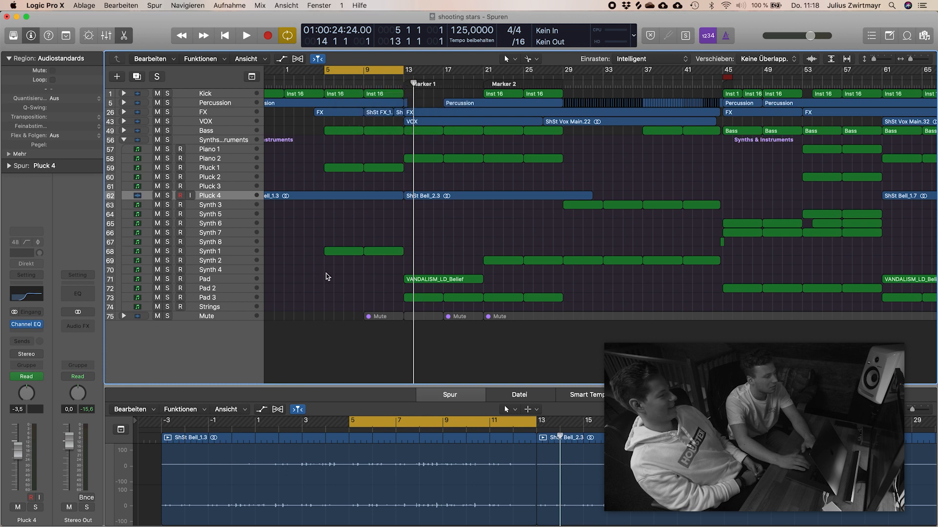
{"action": "left_click", "coordinate": [212, 255]}
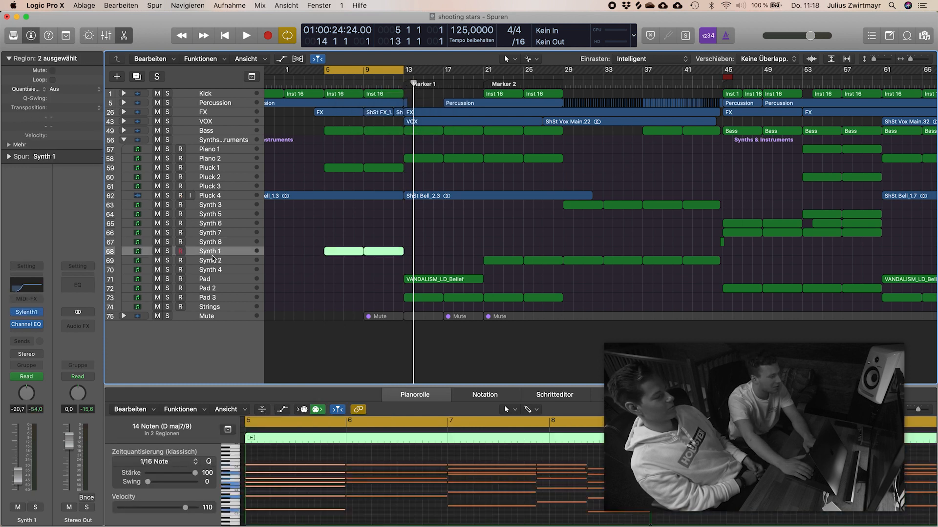
{"action": "key", "text": "Down"}
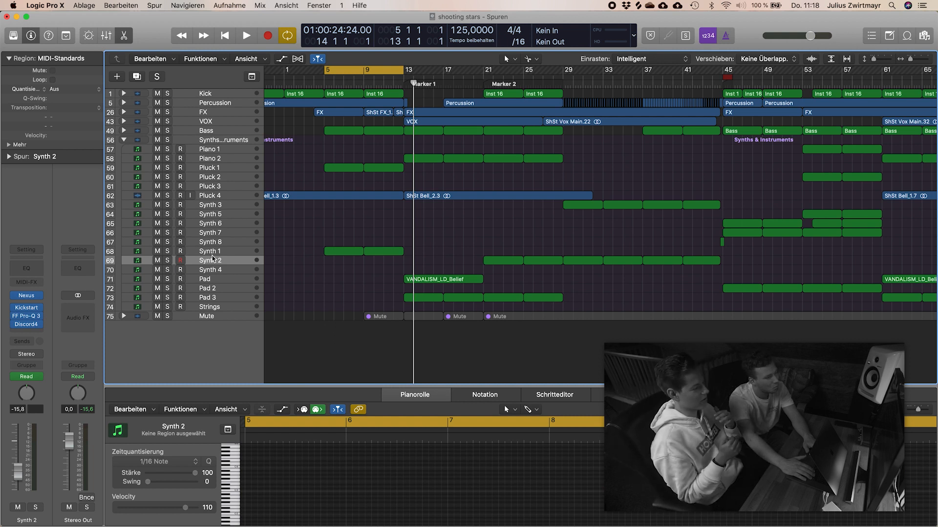
Step: Select Synth 1, solo it and audition its regions from bar 5
{"action": "key", "text": "Up"}
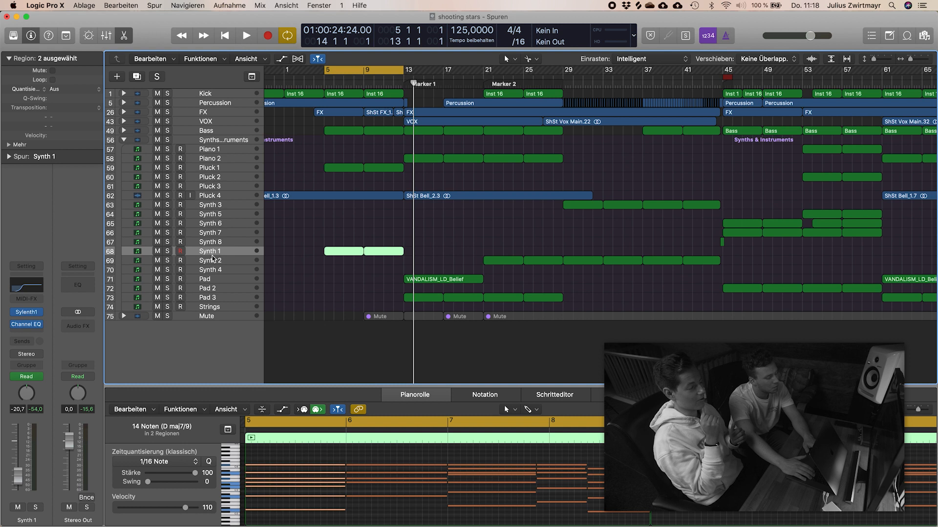
{"action": "left_click", "coordinate": [284, 292]}
{"action": "scroll", "coordinate": [285, 292], "scroll_direction": "left", "scroll_amount": 5}
{"action": "scroll", "coordinate": [285, 292], "scroll_direction": "up", "scroll_amount": 2}
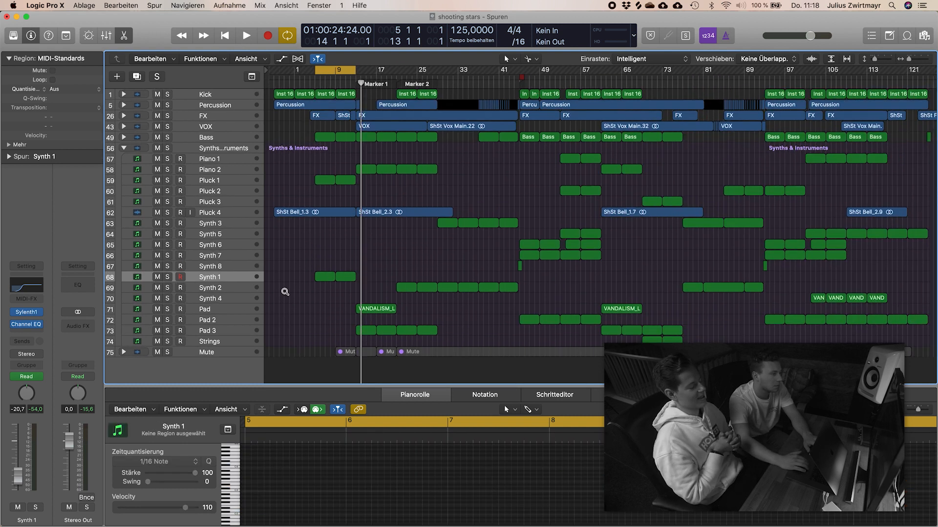
{"action": "scroll", "coordinate": [284, 292], "scroll_direction": "up", "scroll_amount": 2}
{"action": "scroll", "coordinate": [284, 291], "scroll_direction": "right", "scroll_amount": 5}
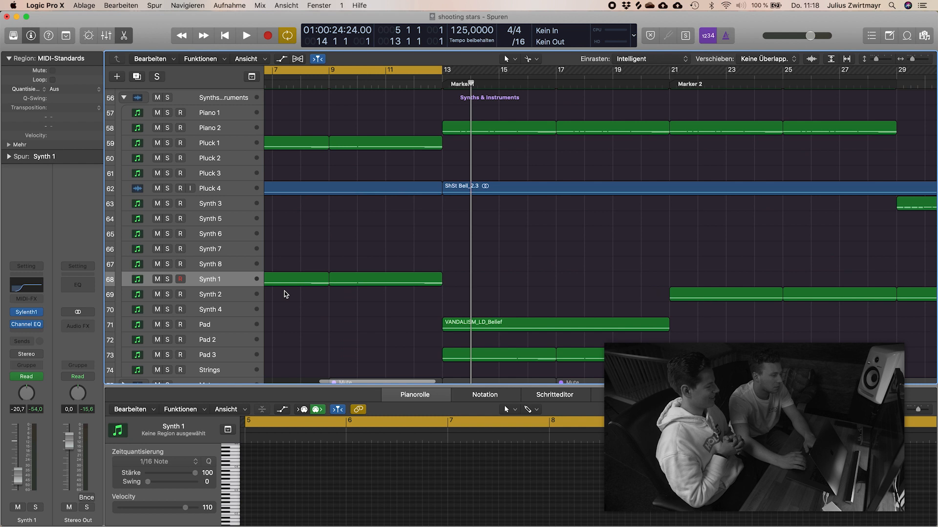
{"action": "scroll", "coordinate": [284, 291], "scroll_direction": "left", "scroll_amount": 3}
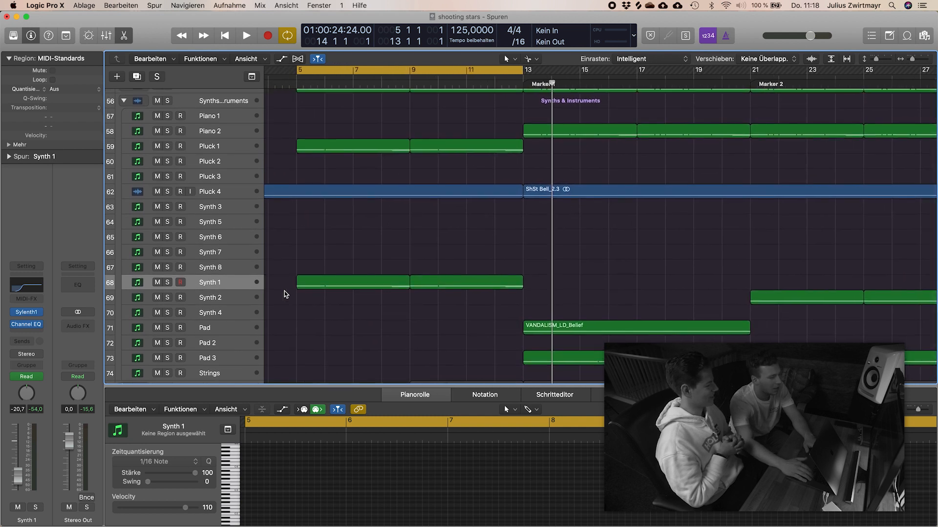
{"action": "key", "text": "s"}
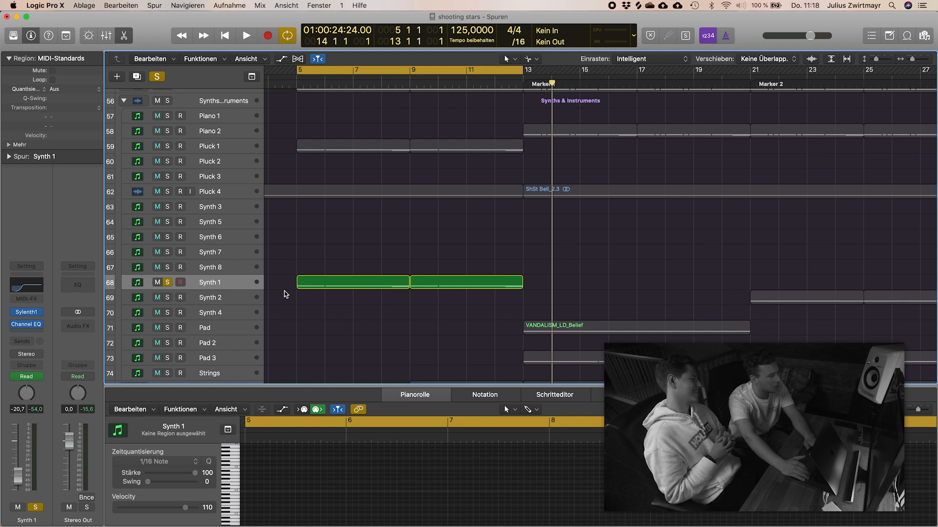
{"action": "key", "text": "space"}
{"action": "scroll", "coordinate": [285, 291], "scroll_direction": "up", "scroll_amount": 3}
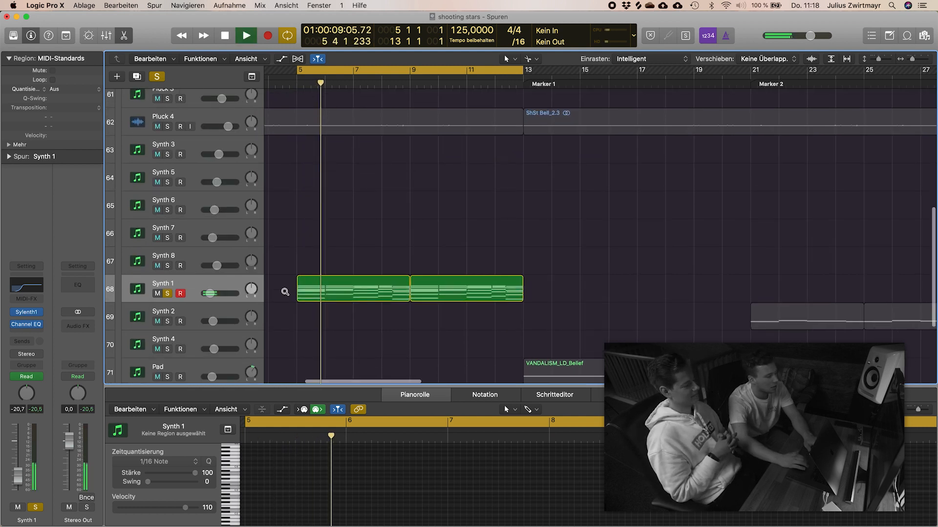
{"action": "scroll", "coordinate": [285, 292], "scroll_direction": "down", "scroll_amount": 5}
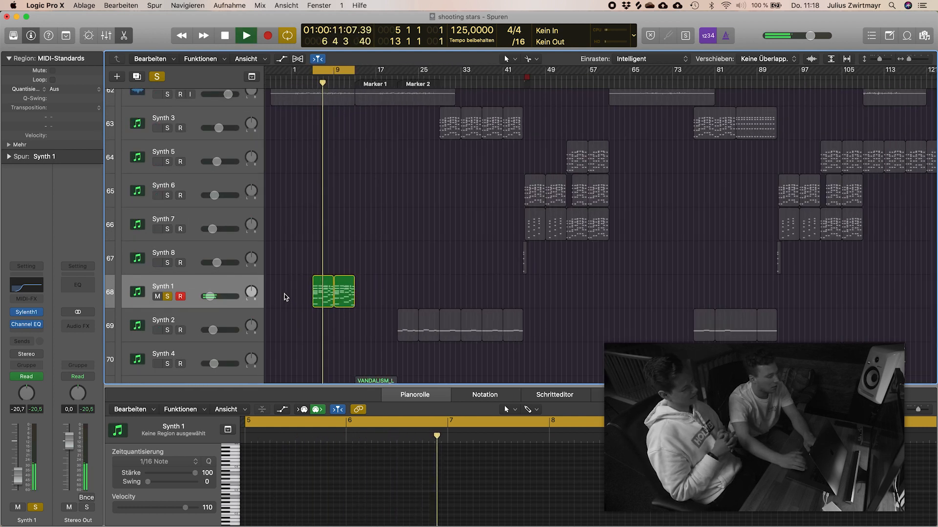
Step: Look over Synth 1's automation in its track lane, hide the automation again and unsolo Synth 1
{"action": "key", "text": "a"}
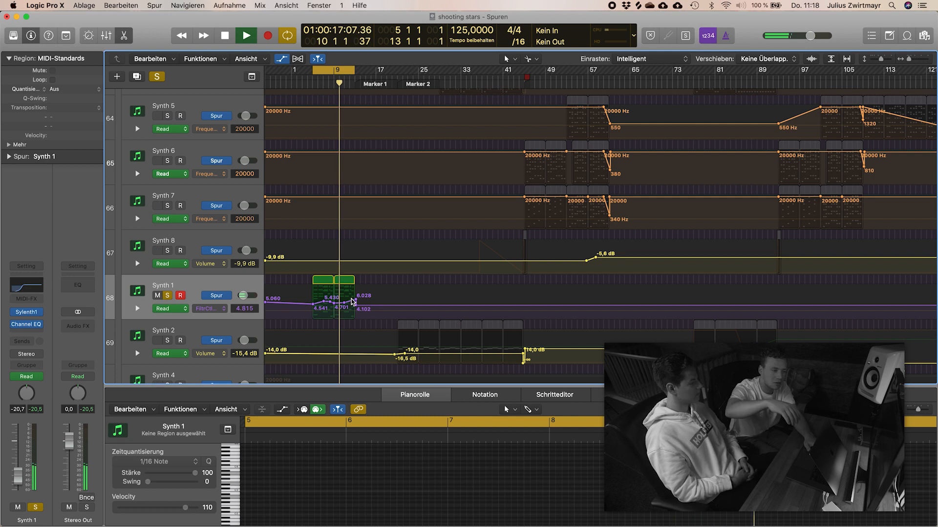
{"action": "key", "text": "a"}
{"action": "left_click", "coordinate": [168, 296]}
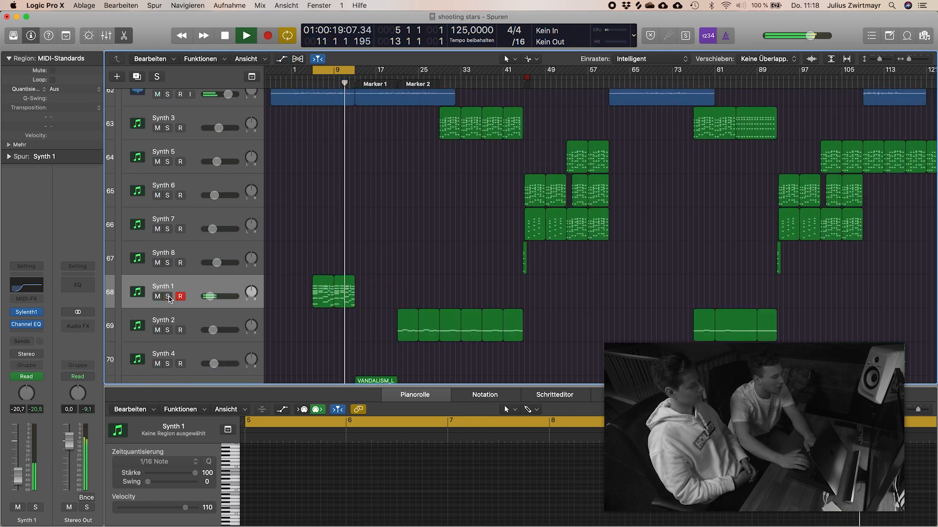
Step: Turn off cycle mode and save the project while playback keeps running through the arrangement
{"action": "key", "text": "c"}
{"action": "key", "text": "super+s"}
{"action": "key", "text": "super+Up"}
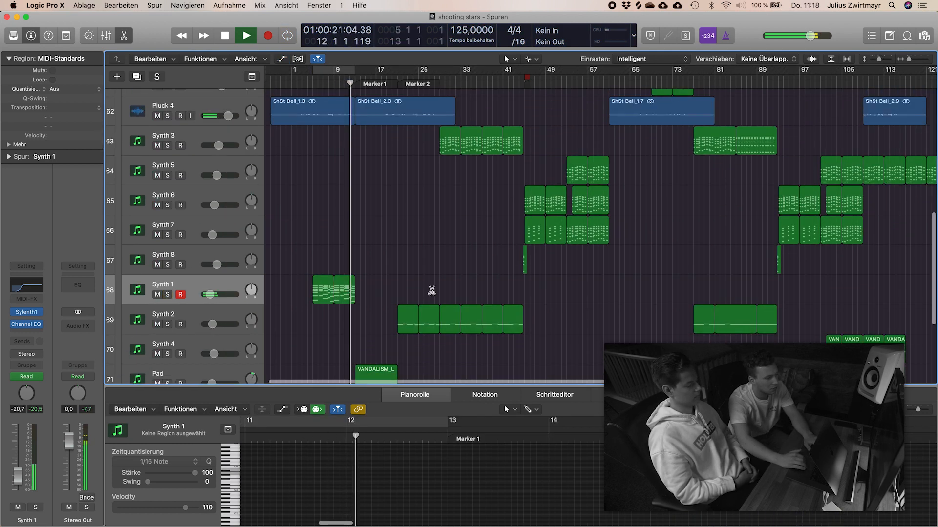
{"action": "key", "text": "super+Up"}
{"action": "key", "text": "super+Up"}
{"action": "key", "text": "super+Up"}
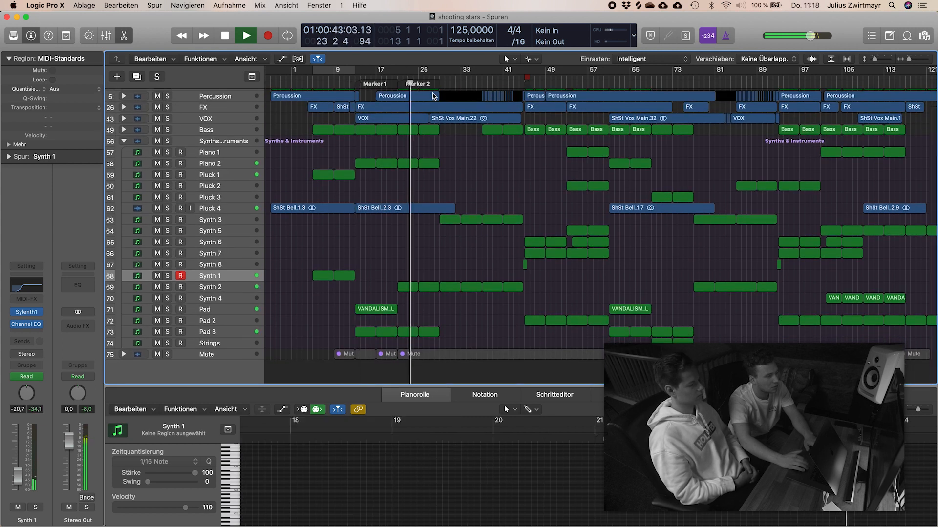
Step: Solo Synth 2 during playback to hear it alone and unsolo it
{"action": "left_click", "coordinate": [215, 287]}
{"action": "key", "text": "s"}
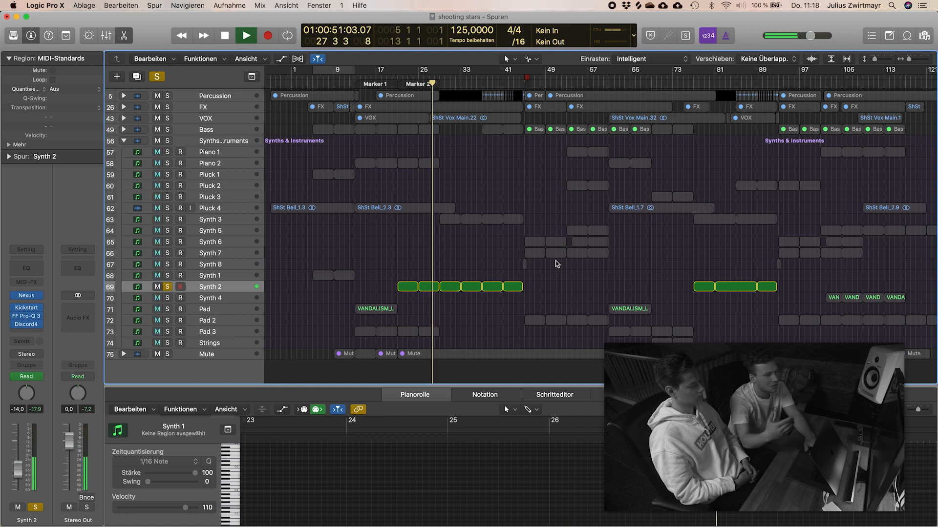
{"action": "key", "text": "s"}
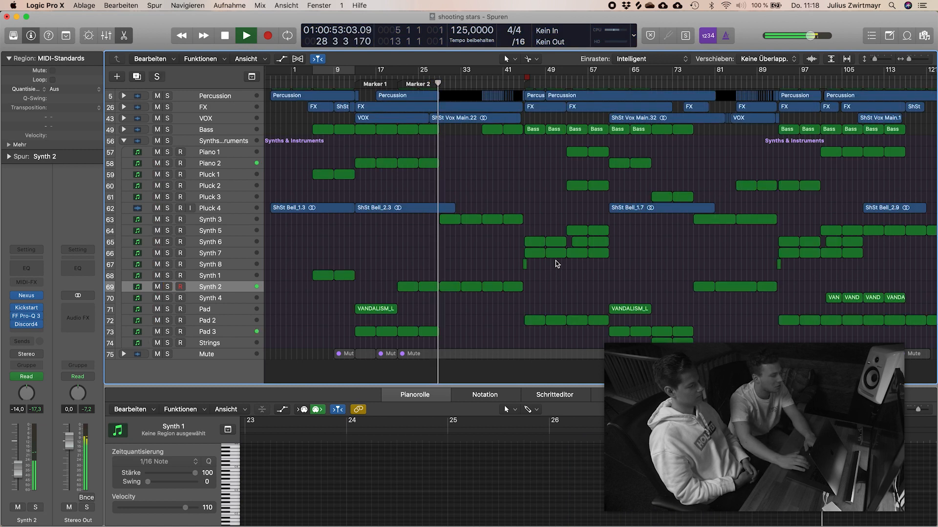
Step: Stop playback, set the cycle range from bar 45 to bar 53 and start playing it
{"action": "scroll", "coordinate": [379, 274], "scroll_direction": "right", "scroll_amount": 2}
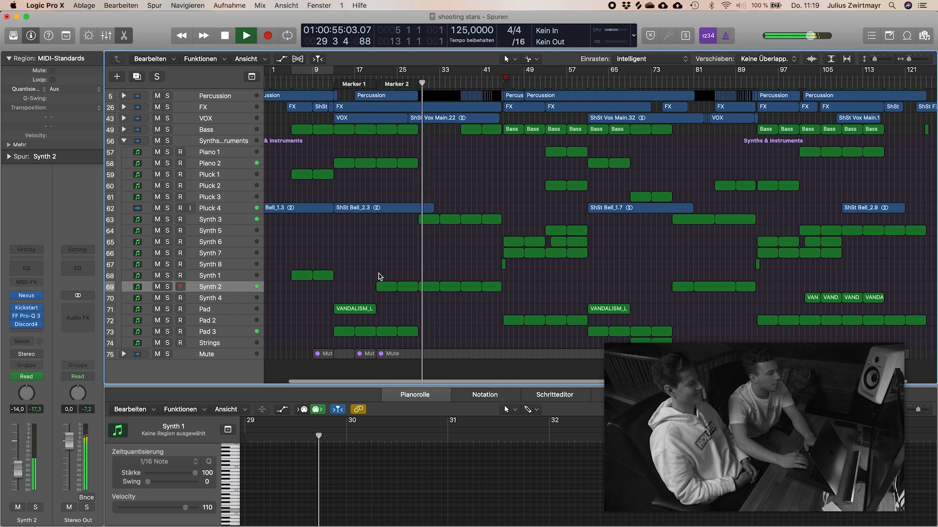
{"action": "scroll", "coordinate": [379, 274], "scroll_direction": "right", "scroll_amount": 3}
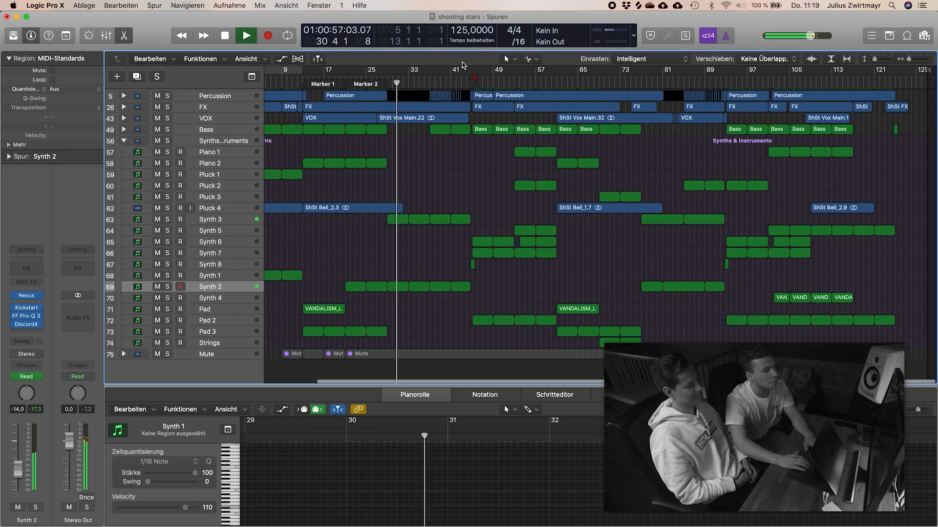
{"action": "key", "text": "space"}
{"action": "left_click_drag", "start_coordinate": [473, 71], "coordinate": [514, 83]}
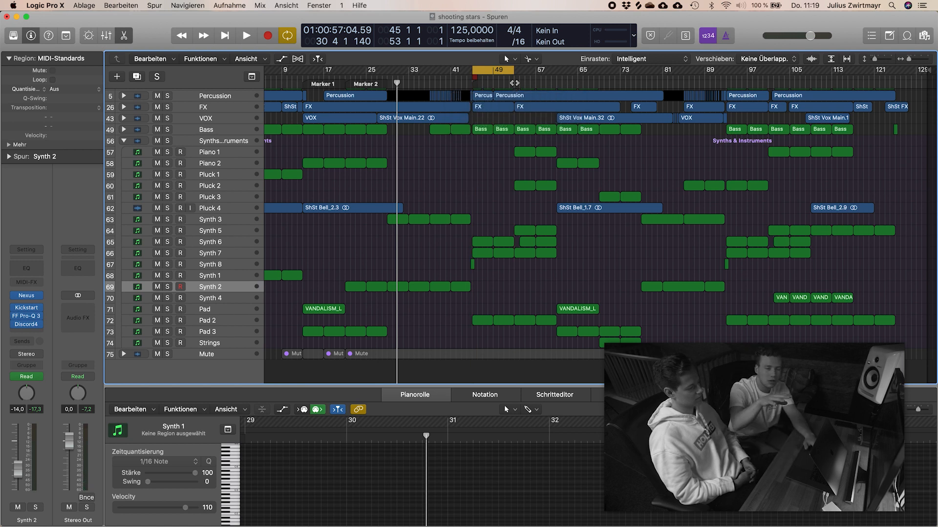
{"action": "key", "text": "space"}
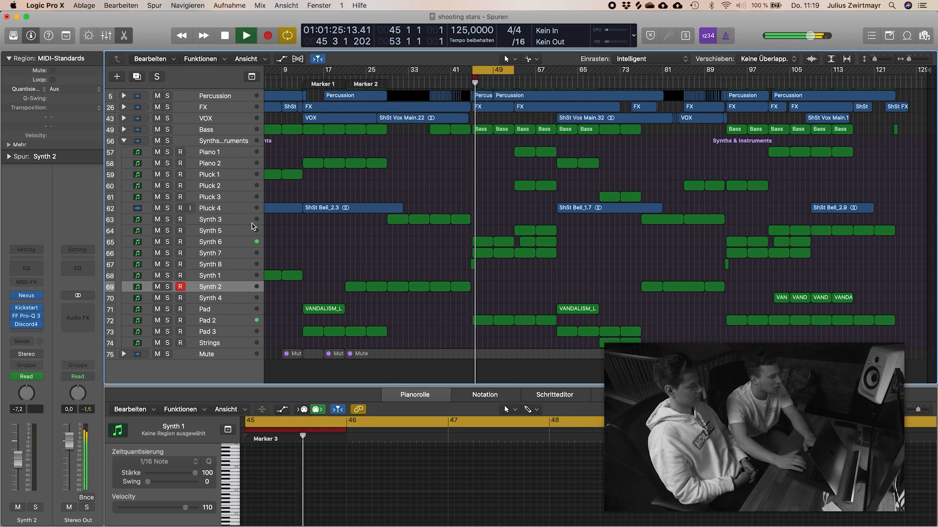
Step: Solo Synth 7, add Synth 6 to the solo, and stop playback
{"action": "left_click", "coordinate": [218, 258]}
{"action": "key", "text": "s"}
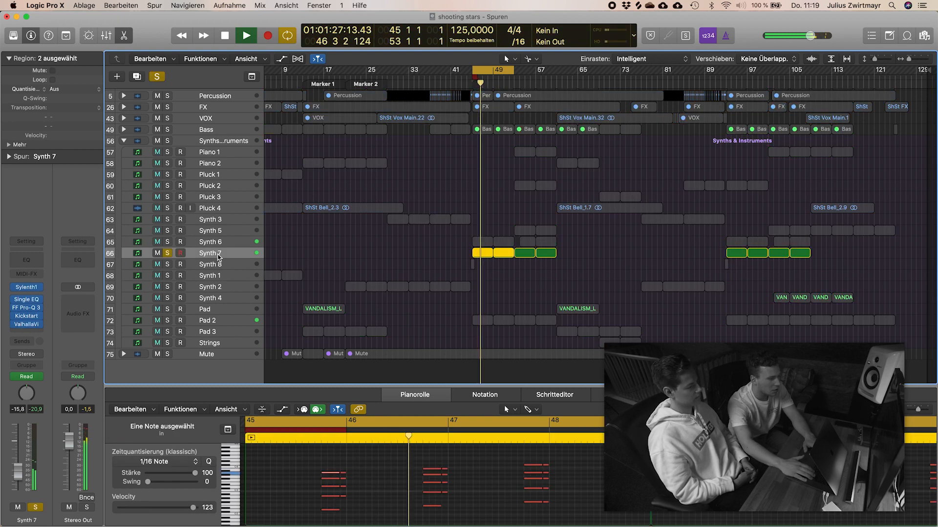
{"action": "key", "text": "Up"}
{"action": "key", "text": "s"}
{"action": "key", "text": "space"}
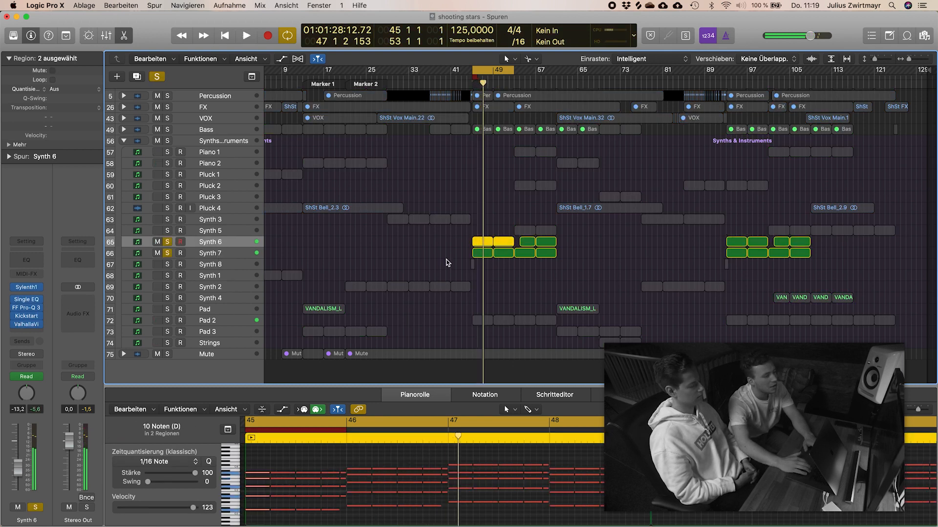
Step: Examine the note patterns in the Synth 6 and Synth 7 regions from bar 45, alternating between the two tracks
{"action": "left_click", "coordinate": [447, 258]}
{"action": "key", "text": "super+Right"}
{"action": "key", "text": "super+Right"}
{"action": "key", "text": "super+Right"}
{"action": "key", "text": "super+Right"}
{"action": "key", "text": "super+Right"}
{"action": "key", "text": "super+Right"}
{"action": "key", "text": "super+Right"}
{"action": "key", "text": "super+Right"}
{"action": "key", "text": "super+Down"}
{"action": "key", "text": "super+Down"}
{"action": "key", "text": "super+Down"}
{"action": "key", "text": "super+Down"}
{"action": "key", "text": "super+Down"}
{"action": "key", "text": "super+Down"}
{"action": "key", "text": "super+Down"}
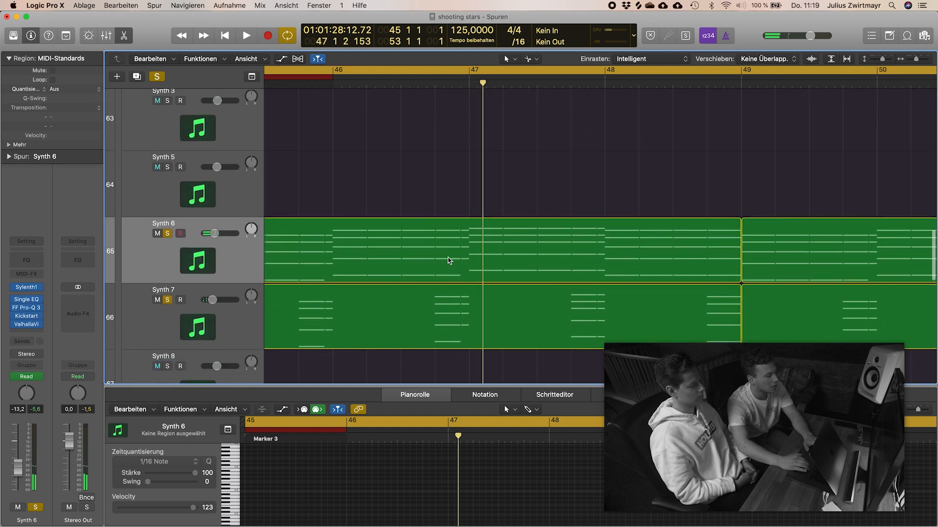
{"action": "key", "text": "super+Left"}
{"action": "key", "text": "super+Left"}
{"action": "key", "text": "super+Left"}
{"action": "key", "text": "super+Left"}
{"action": "key", "text": "super+Left"}
{"action": "key", "text": "super+Left"}
{"action": "key", "text": "super+Up"}
{"action": "key", "text": "super+Up"}
{"action": "key", "text": "super+Up"}
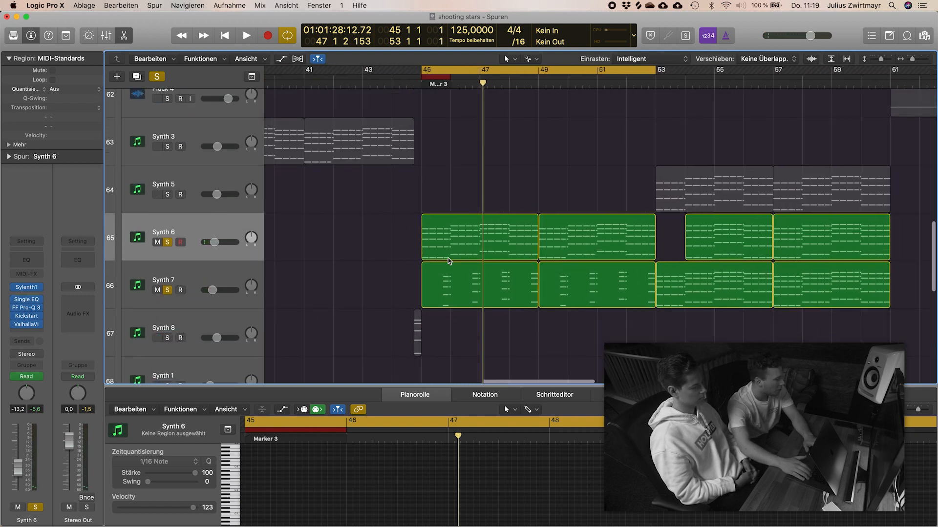
{"action": "key", "text": "Down"}
{"action": "key", "text": "Up"}
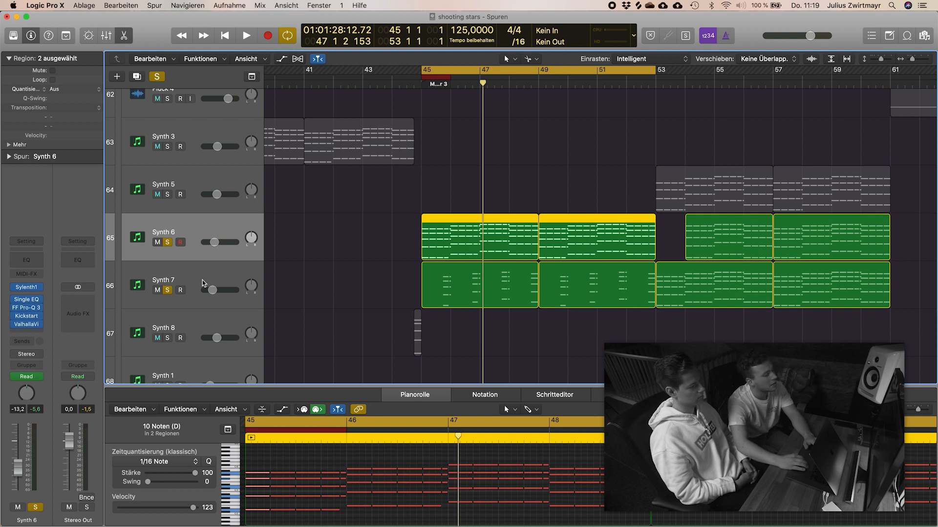
{"action": "key", "text": "Down"}
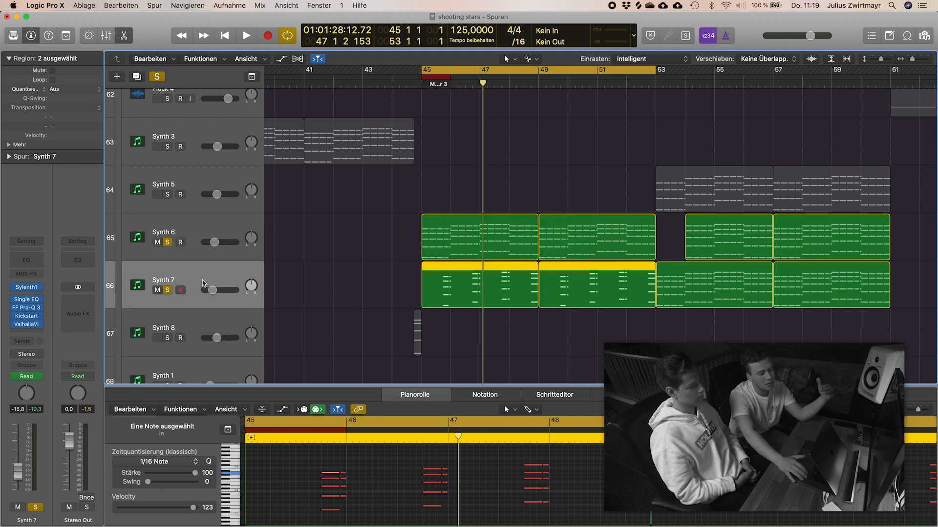
Step: Audition Synth 6 without Synth 7 from bar 45, play both soloed together, and clear their solos
{"action": "key", "text": "s"}
{"action": "key", "text": "space"}
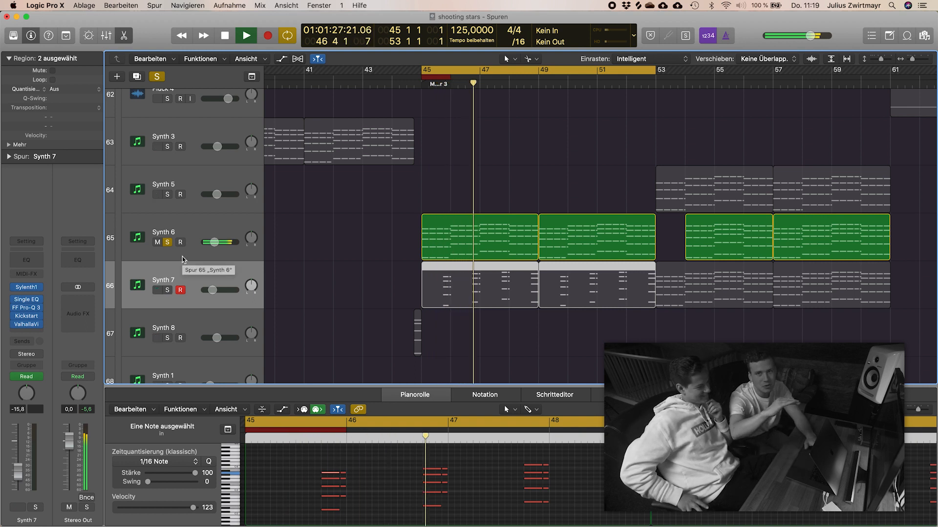
{"action": "key", "text": "space"}
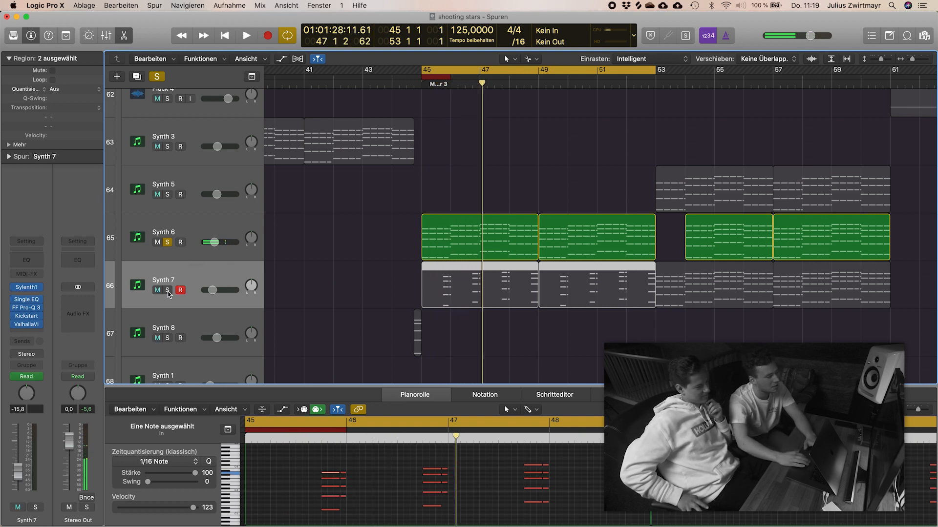
{"action": "left_click", "coordinate": [167, 291]}
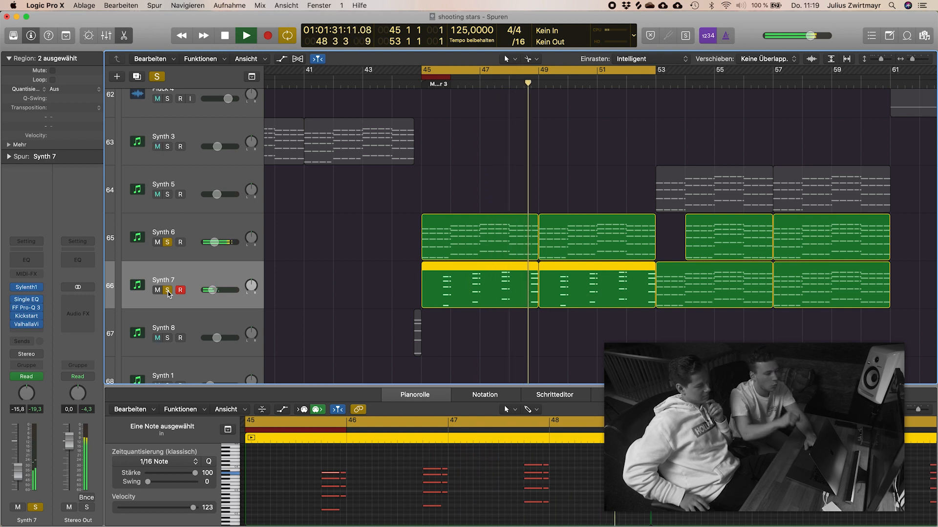
{"action": "key", "text": "space"}
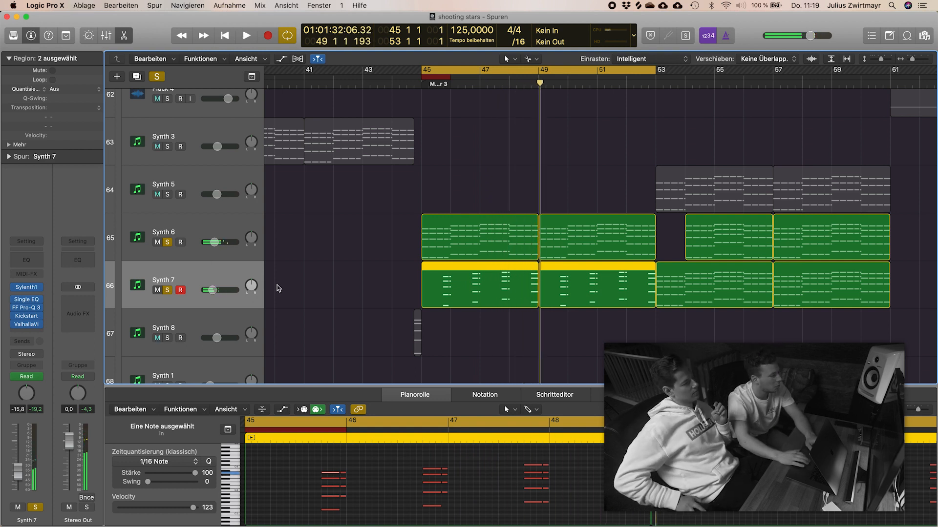
{"action": "left_click", "coordinate": [166, 291]}
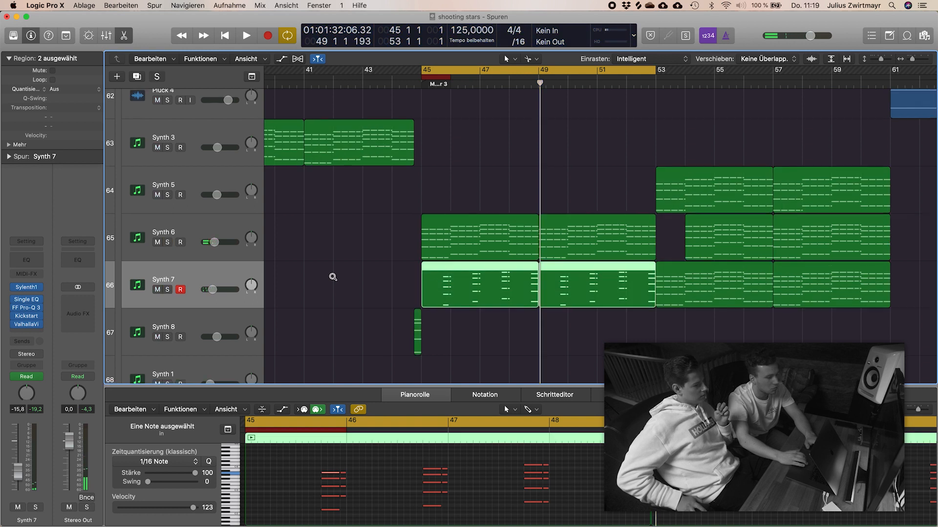
Step: Open the Synth 6 region at bar 45 in an enlarged piano roll and deselect its notes
{"action": "left_click", "coordinate": [331, 273], "text": "ctrl+alt"}
{"action": "left_click", "coordinate": [333, 278]}
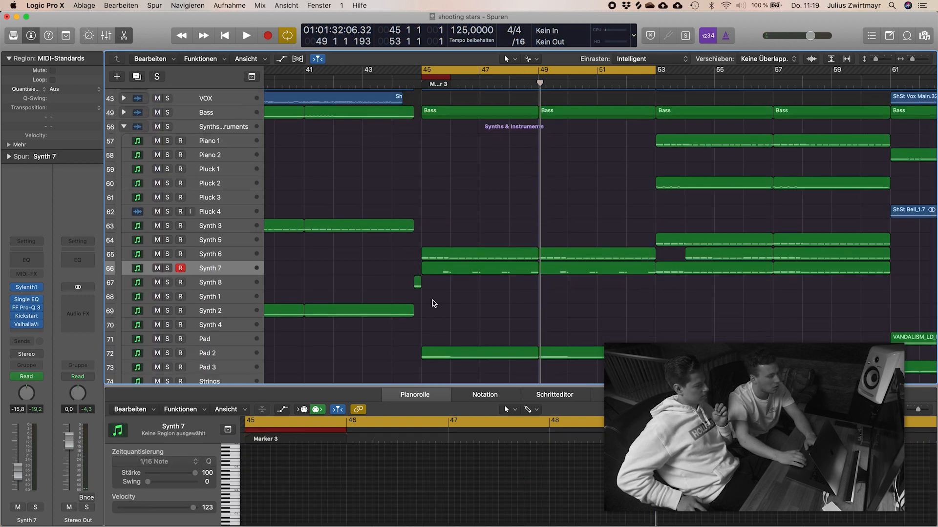
{"action": "scroll", "coordinate": [433, 295], "scroll_direction": "up", "scroll_amount": 1}
{"action": "scroll", "coordinate": [433, 295], "scroll_direction": "right", "scroll_amount": 1}
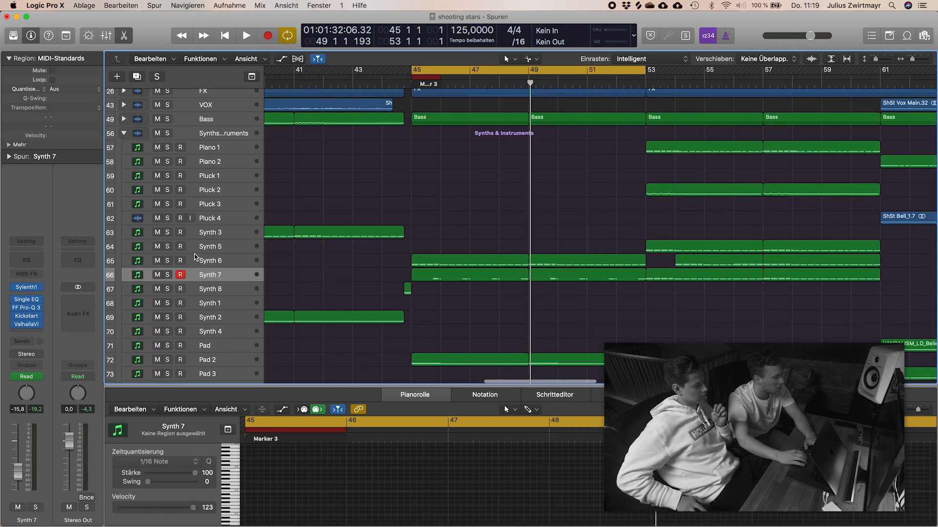
{"action": "left_click", "coordinate": [442, 265]}
{"action": "left_click_drag", "start_coordinate": [432, 387], "coordinate": [432, 240]}
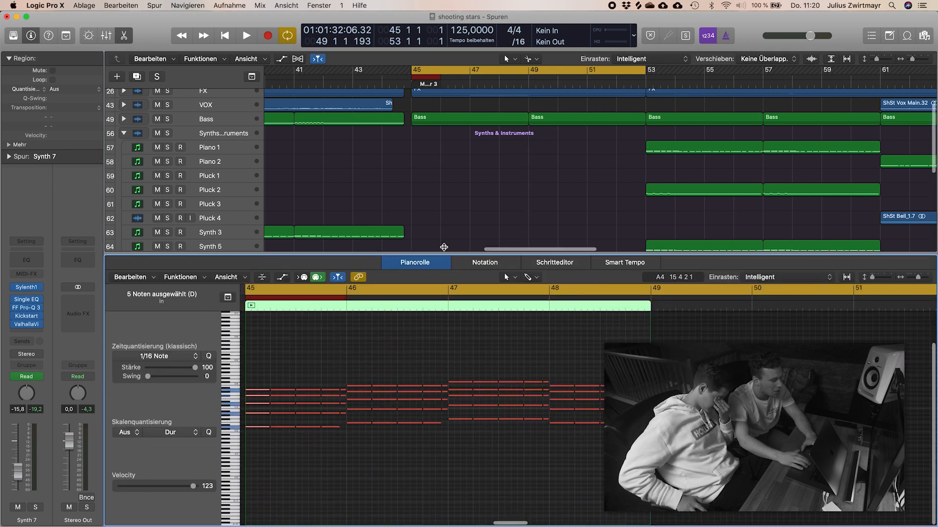
{"action": "left_click", "coordinate": [254, 369]}
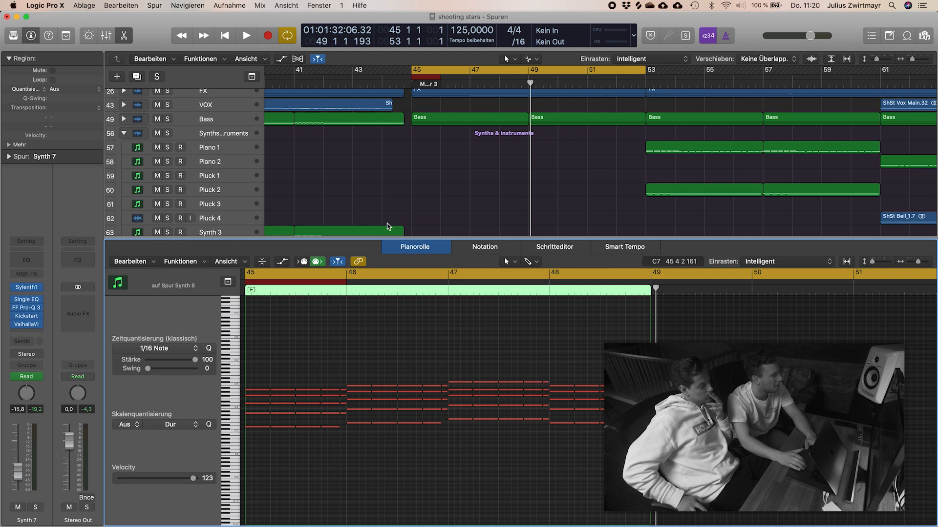
Step: Select the Synth 6 track and open its Sylenth1 instrument
{"action": "scroll", "coordinate": [276, 182], "scroll_direction": "down", "scroll_amount": 5}
{"action": "left_click", "coordinate": [229, 185]}
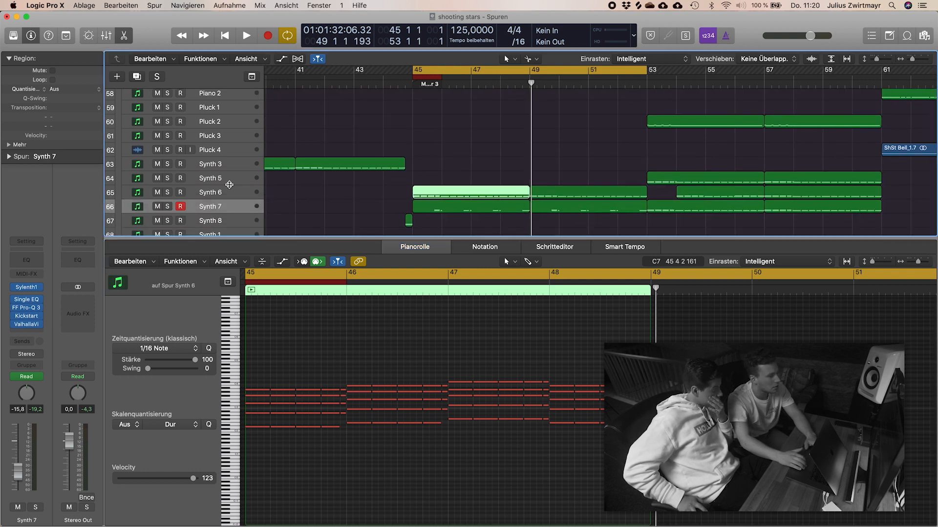
{"action": "left_click", "coordinate": [203, 196]}
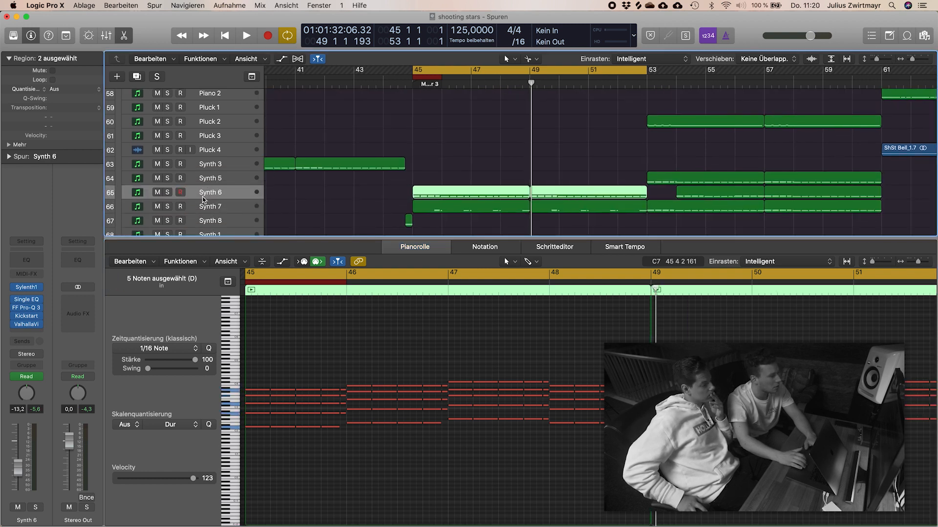
{"action": "left_click", "coordinate": [28, 288]}
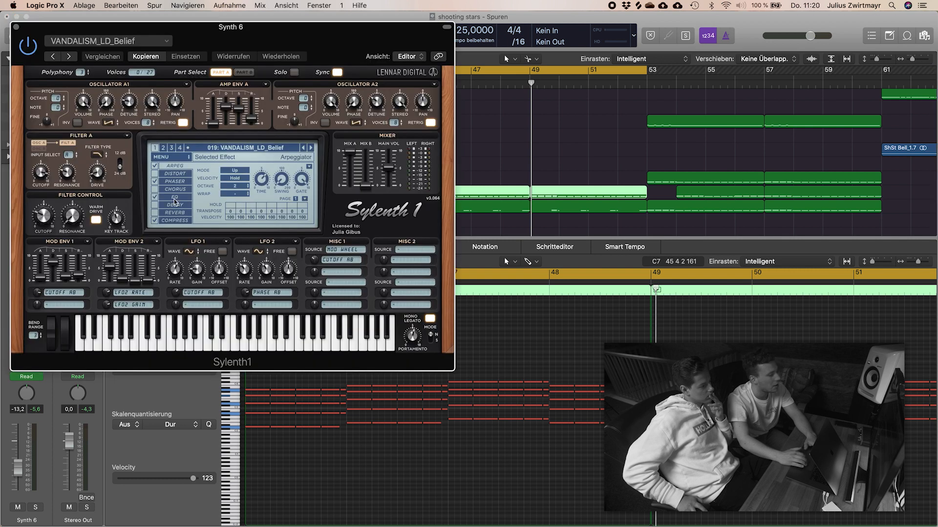
Step: Solo Synth 6 and compare its playback with Sylenth1's arpeggiator switched on and off
{"action": "key", "text": "space"}
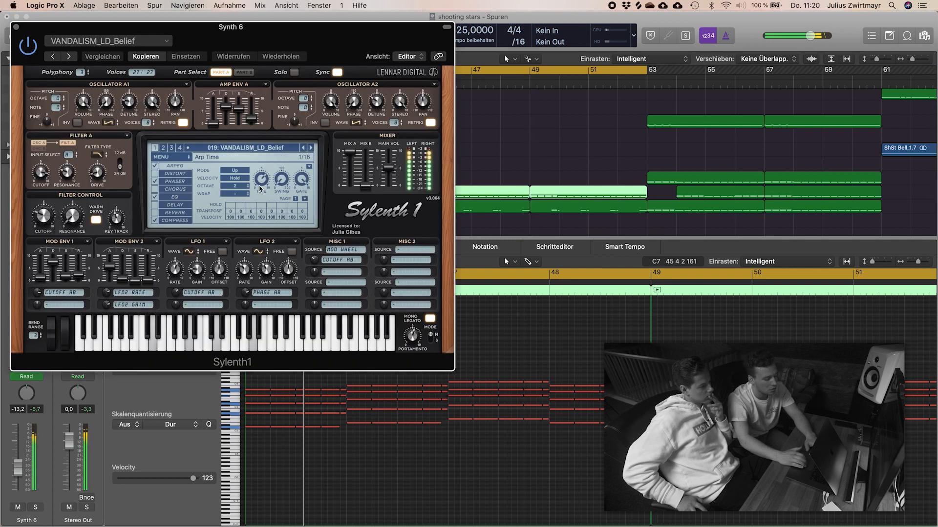
{"action": "key", "text": "s"}
{"action": "left_click", "coordinate": [155, 166]}
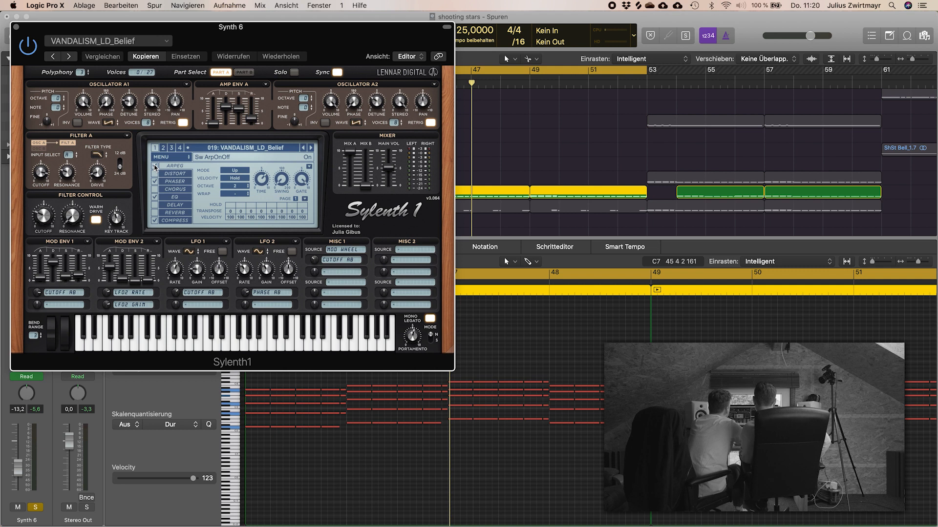
{"action": "left_click", "coordinate": [155, 166]}
{"action": "key", "text": "space"}
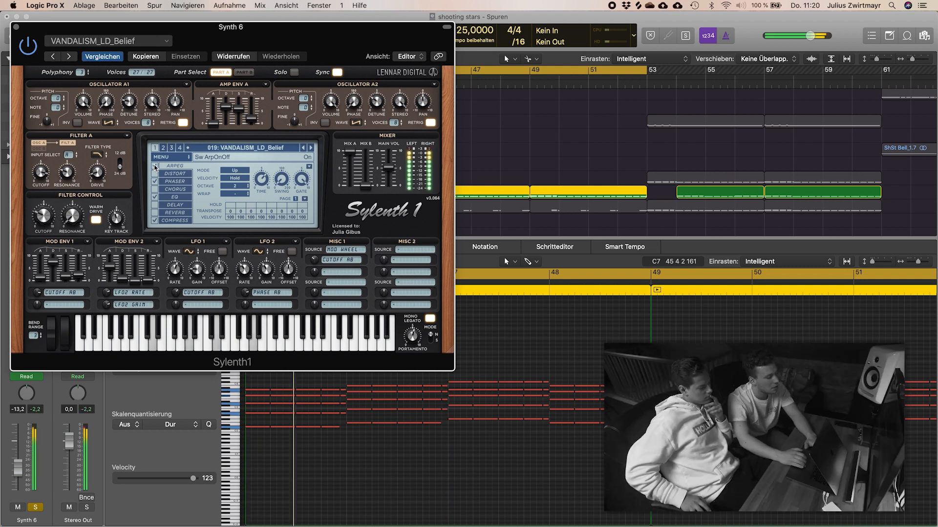
{"action": "left_click", "coordinate": [155, 167]}
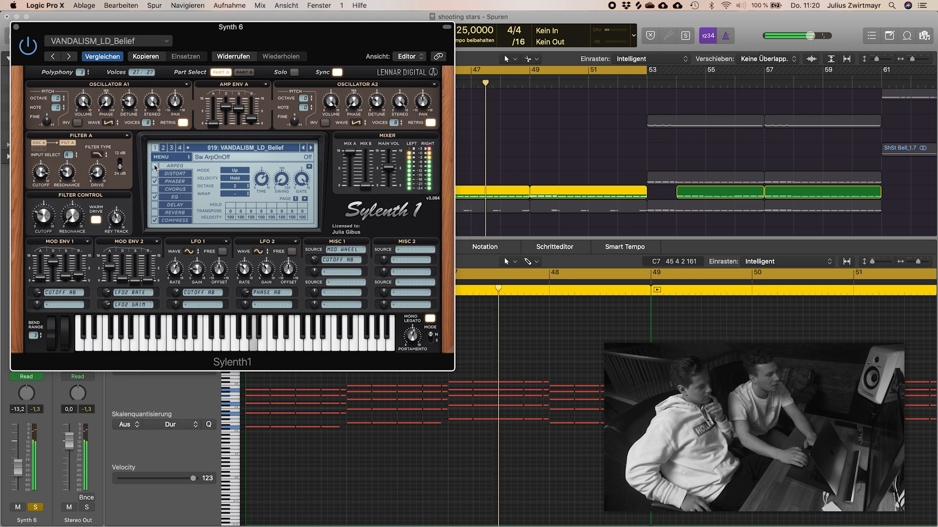
{"action": "left_click", "coordinate": [155, 166]}
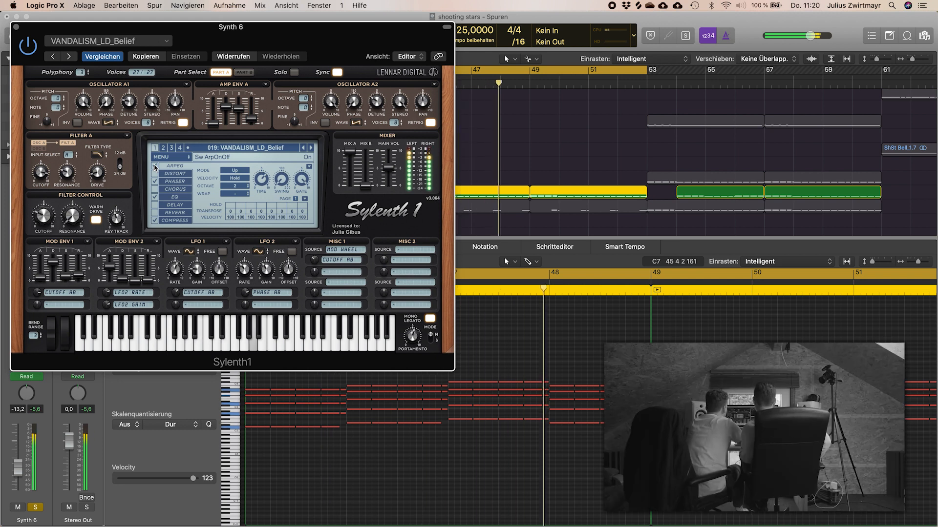
{"action": "left_click", "coordinate": [155, 167]}
Step: Save the project, close the Sylenth1 window and clear Synth 6's solo
{"action": "key", "text": "super+s"}
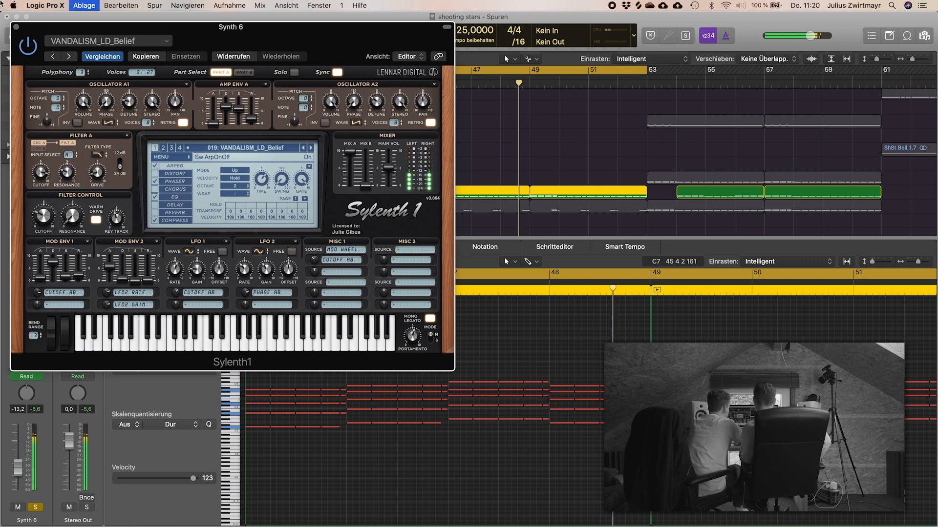
{"action": "left_click", "coordinate": [16, 26]}
{"action": "left_click", "coordinate": [460, 132]}
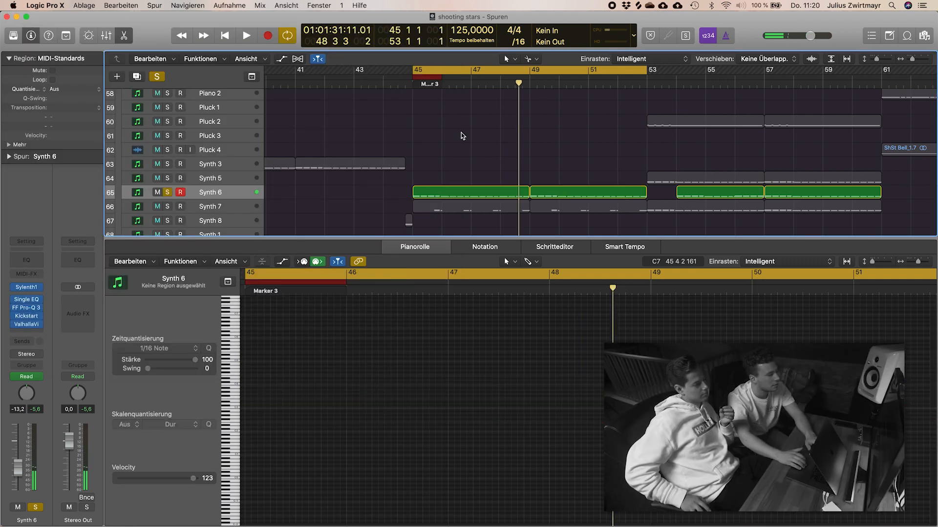
{"action": "left_click", "coordinate": [170, 191]}
{"action": "scroll", "coordinate": [229, 195], "scroll_direction": "down", "scroll_amount": 2}
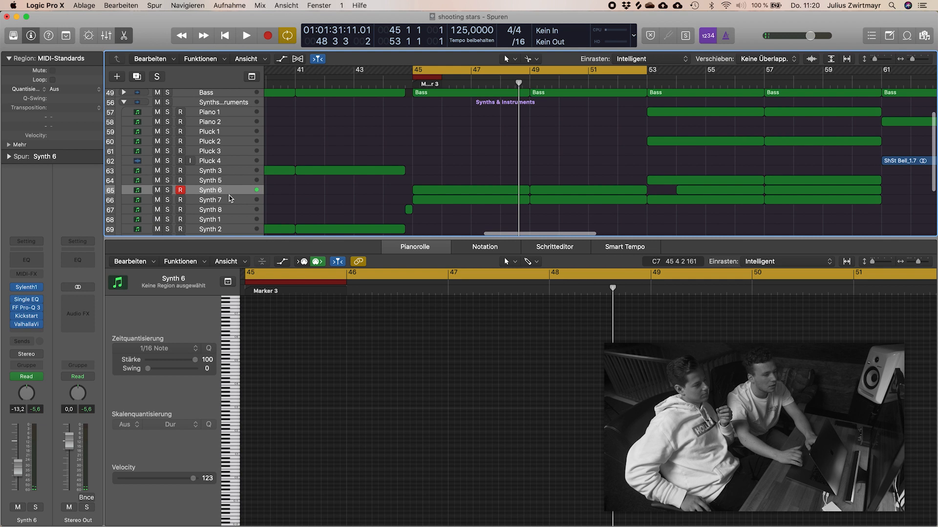
Step: Fit the whole arrangement in view, select the Synth 3 region at bar 37 and close the piano roll
{"action": "key", "text": "z"}
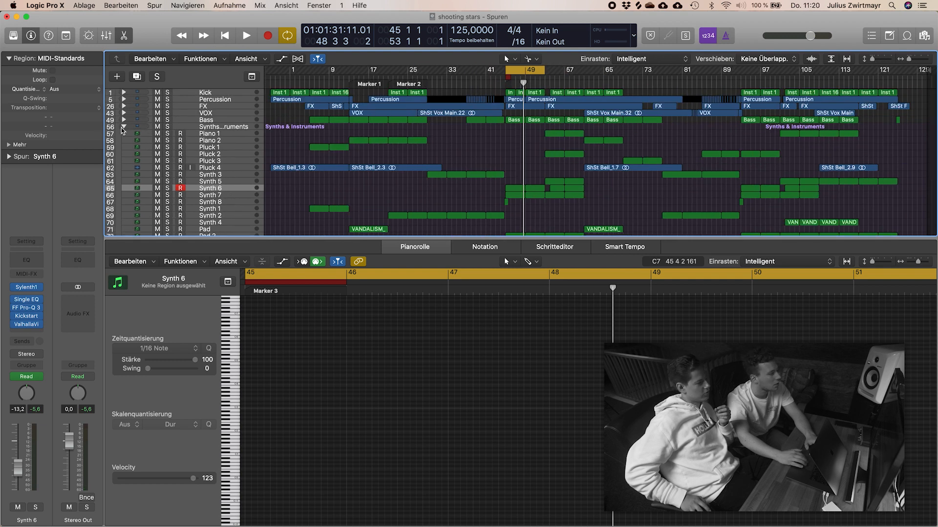
{"action": "left_click", "coordinate": [123, 127]}
{"action": "key", "text": "super+Down"}
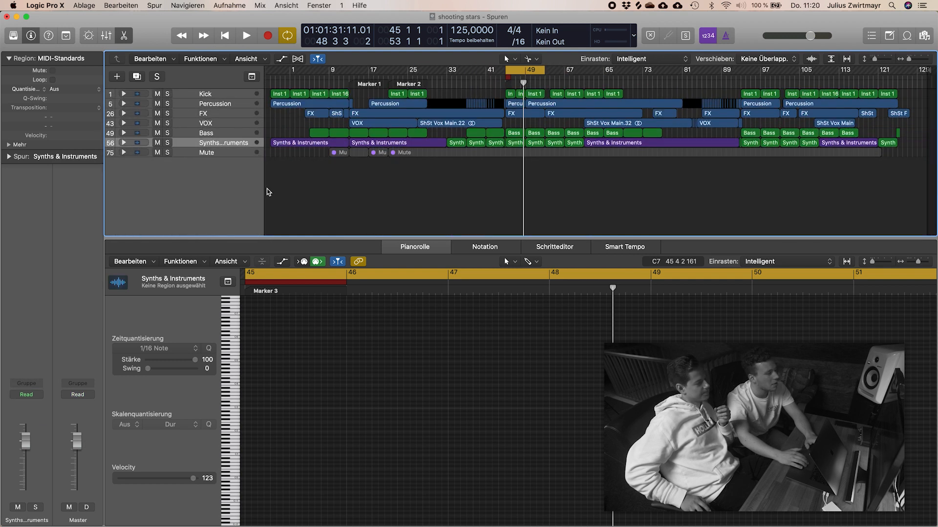
{"action": "double_click", "coordinate": [474, 145]}
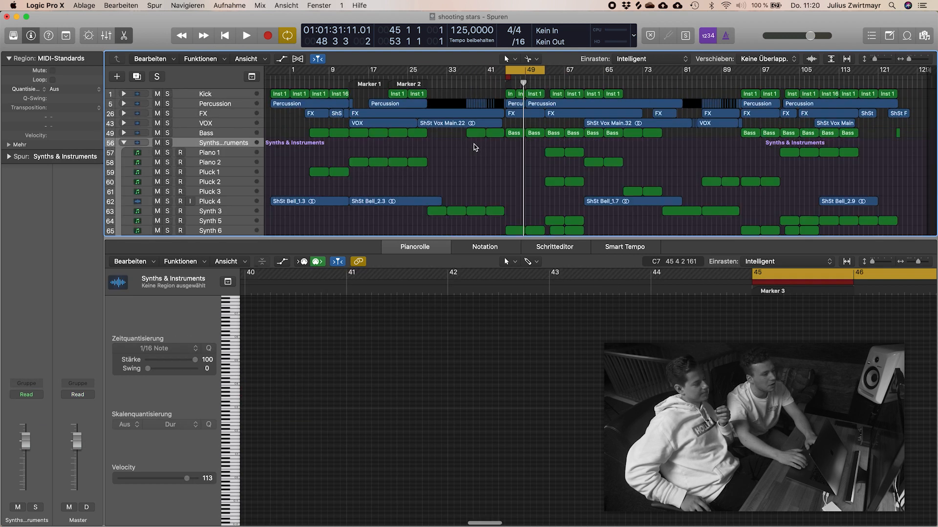
{"action": "left_click", "coordinate": [475, 211]}
{"action": "key", "text": "e"}
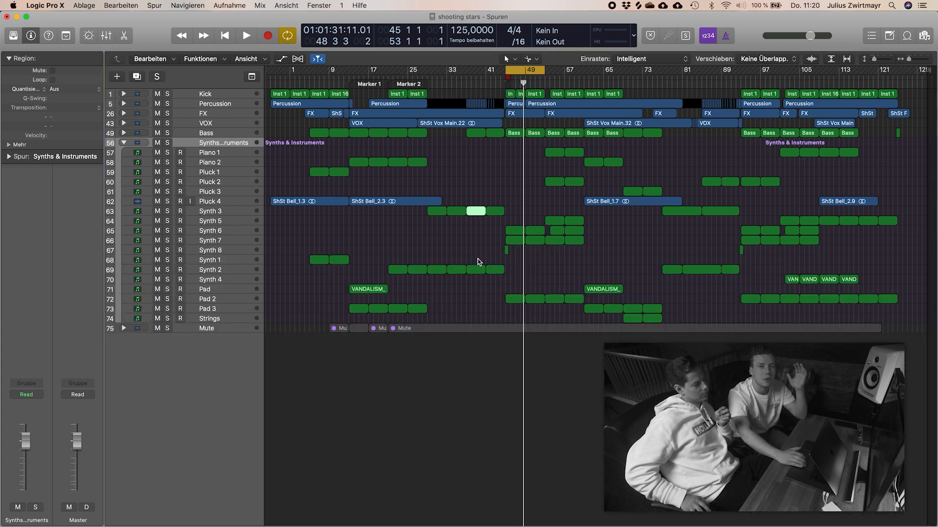
Step: Collapse and mute the Synths & Instruments stack, and increase the height of all tracks
{"action": "left_click", "coordinate": [124, 143]}
{"action": "left_click", "coordinate": [157, 143]}
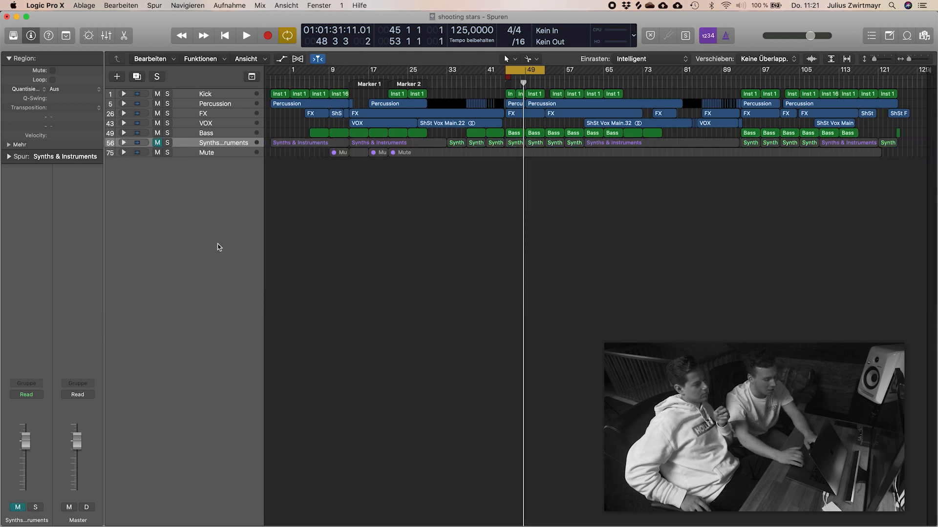
{"action": "key", "text": "super+Down"}
{"action": "key", "text": "super+Down"}
{"action": "key", "text": "super+Down"}
{"action": "key", "text": "super+Down"}
{"action": "key", "text": "super+Down"}
{"action": "key", "text": "super+Down"}
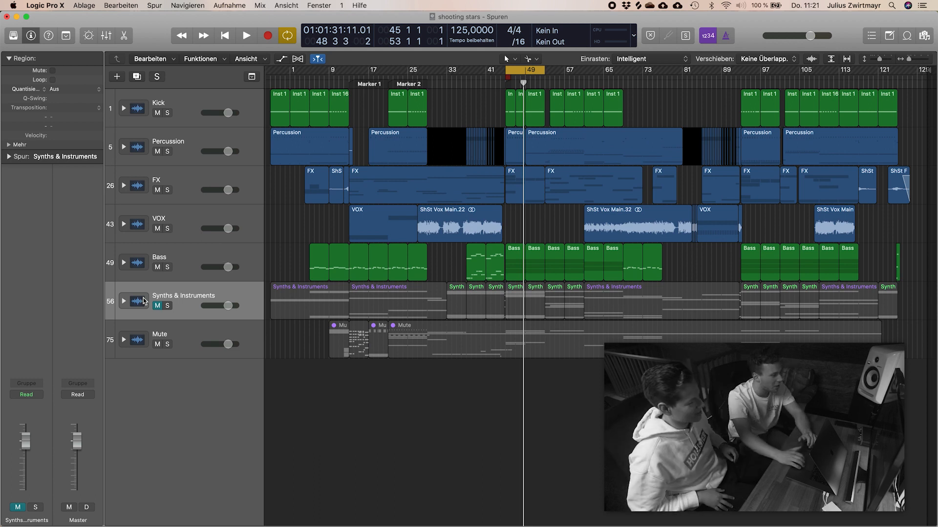
Step: Expand the Mute stack and look through the discarded tracks inside it
{"action": "left_click", "coordinate": [124, 340]}
{"action": "scroll", "coordinate": [255, 425], "scroll_direction": "down", "scroll_amount": 3}
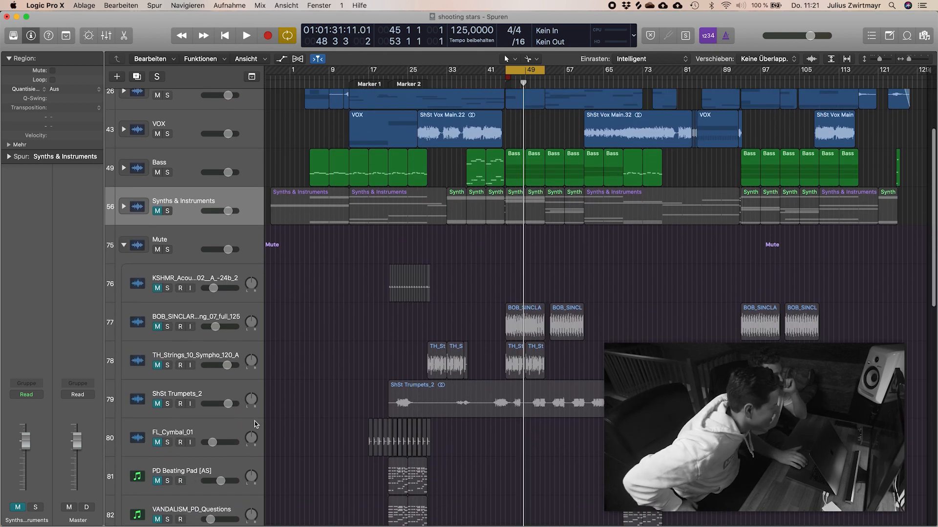
{"action": "scroll", "coordinate": [255, 424], "scroll_direction": "down", "scroll_amount": 4}
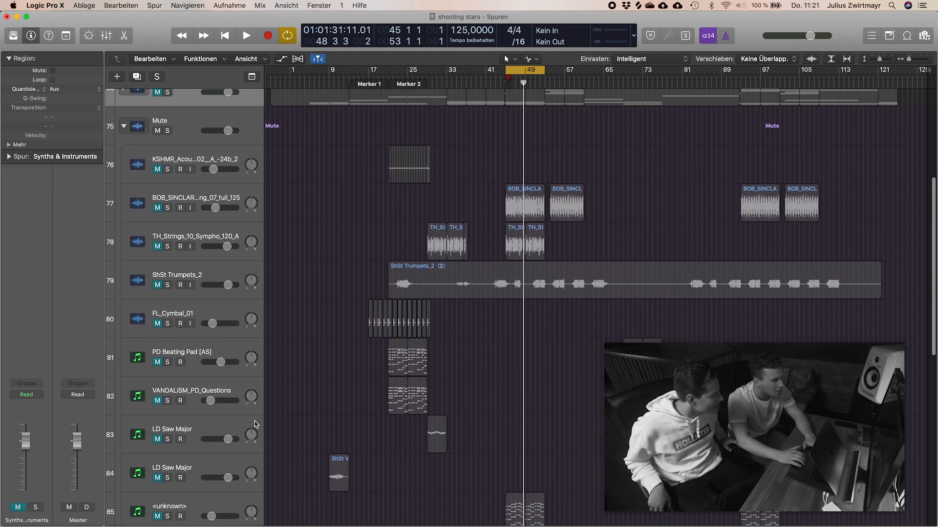
{"action": "scroll", "coordinate": [321, 405], "scroll_direction": "down", "scroll_amount": 5}
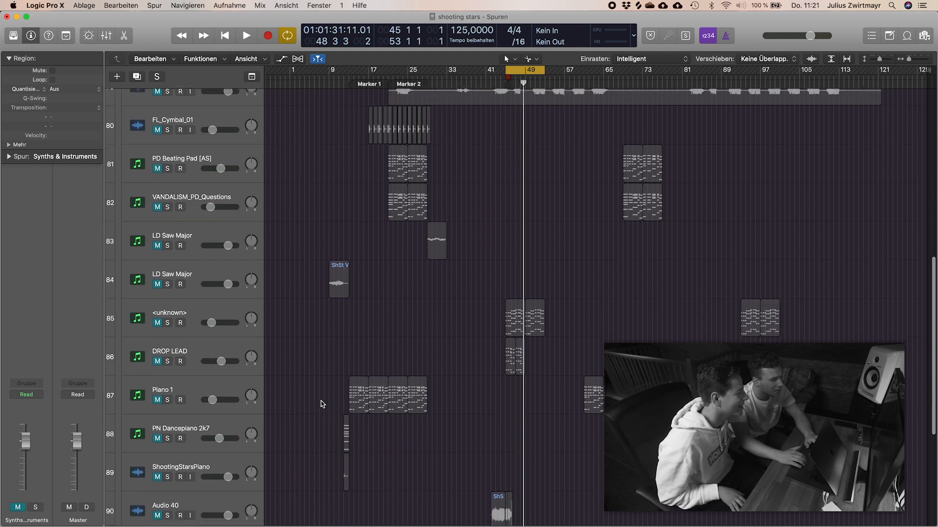
{"action": "scroll", "coordinate": [321, 402], "scroll_direction": "down", "scroll_amount": 5}
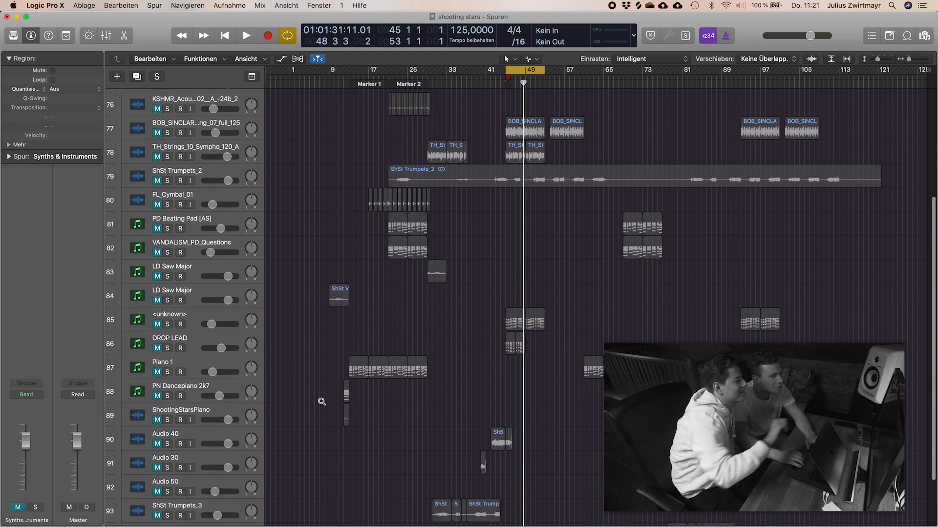
Step: Select the TH_Strings_10_Sympho_120_A track and audition it soloed within the cycle starting at bar 45
{"action": "left_click", "coordinate": [212, 180]}
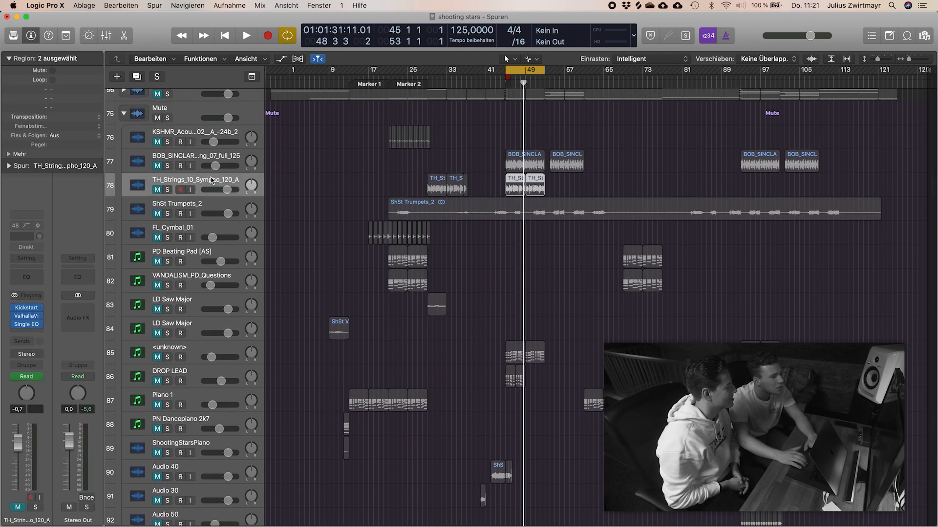
{"action": "key", "text": "space"}
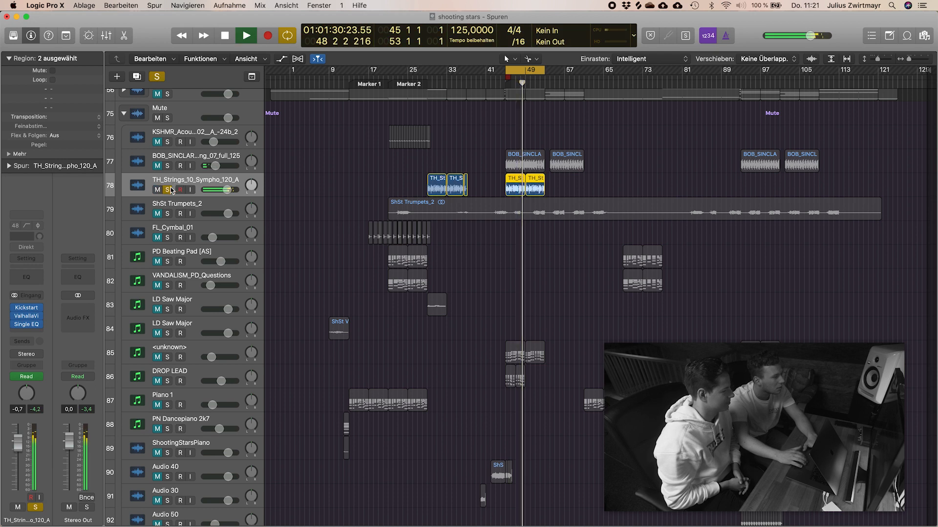
{"action": "key", "text": "space"}
Step: Compare the drop with and without the TH_Strings_10_Sympho_120_A track during playback, leaving the track muted
{"action": "scroll", "coordinate": [433, 238], "scroll_direction": "up", "scroll_amount": 5}
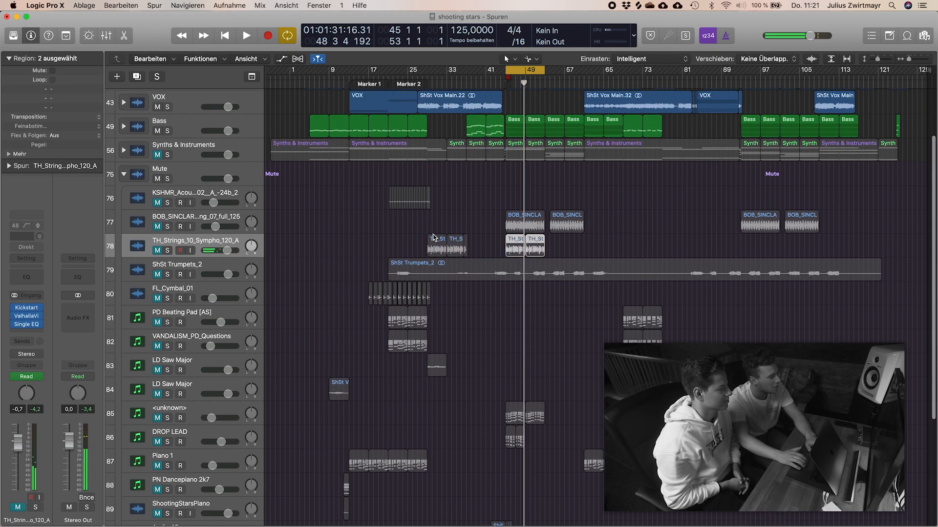
{"action": "scroll", "coordinate": [451, 279], "scroll_direction": "up", "scroll_amount": 1}
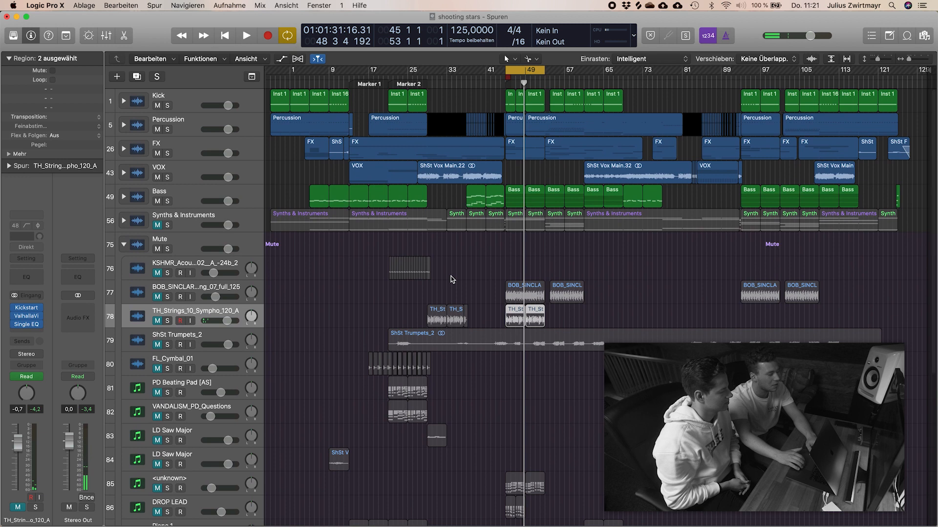
{"action": "left_click", "coordinate": [157, 321]}
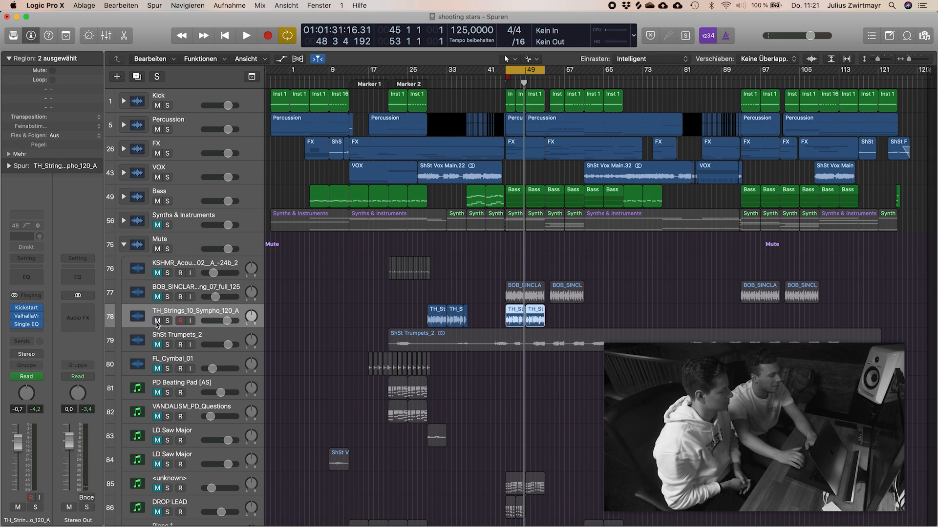
{"action": "key", "text": "space"}
{"action": "left_click", "coordinate": [157, 321]}
{"action": "left_click", "coordinate": [157, 321]}
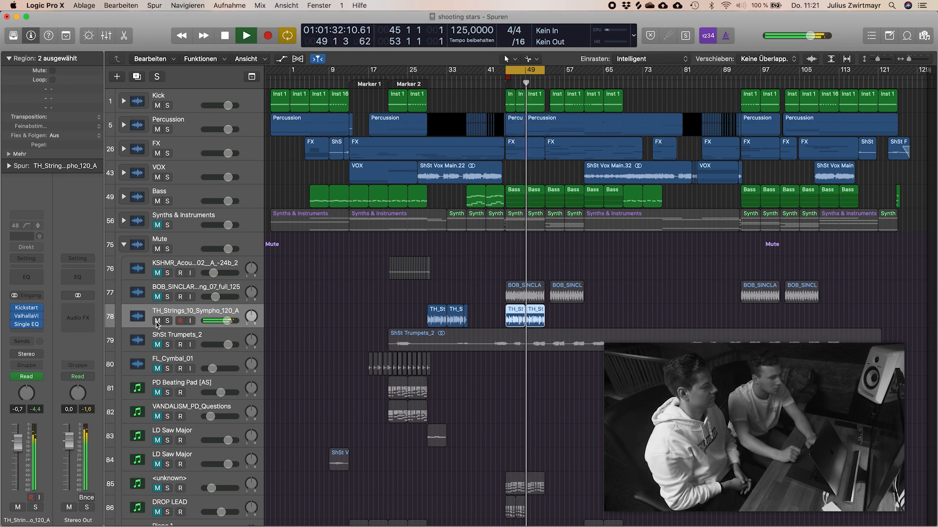
{"action": "key", "text": "space"}
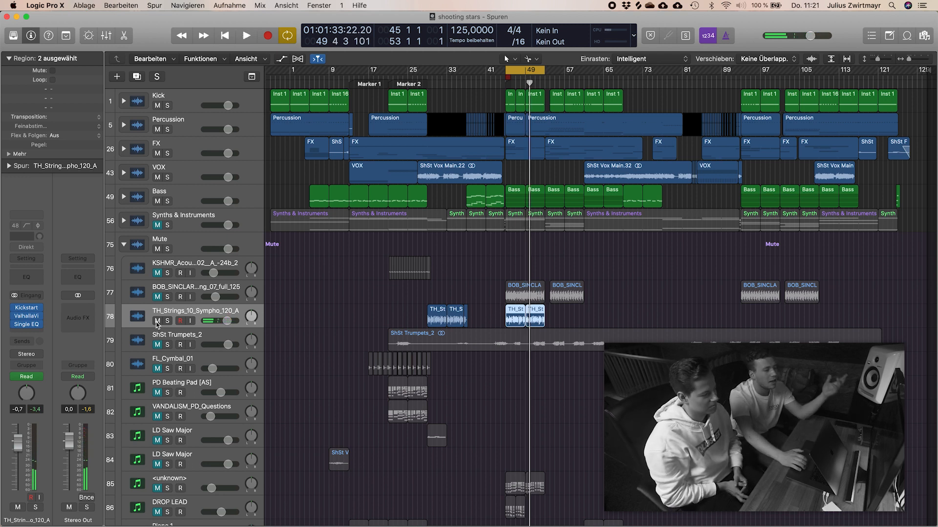
{"action": "left_click", "coordinate": [157, 321]}
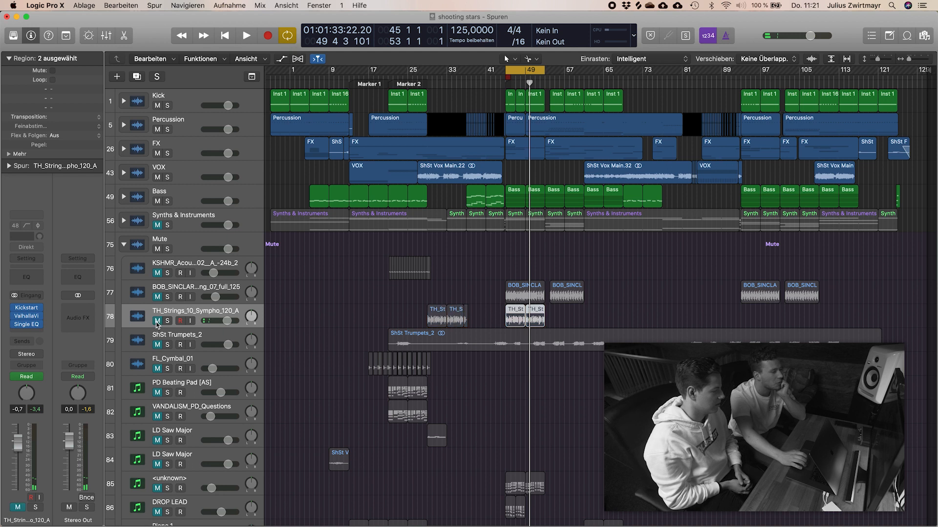
Step: Unmute the Synths & Instruments stack and play the drop from bar 45
{"action": "left_click", "coordinate": [157, 226]}
{"action": "key", "text": "space"}
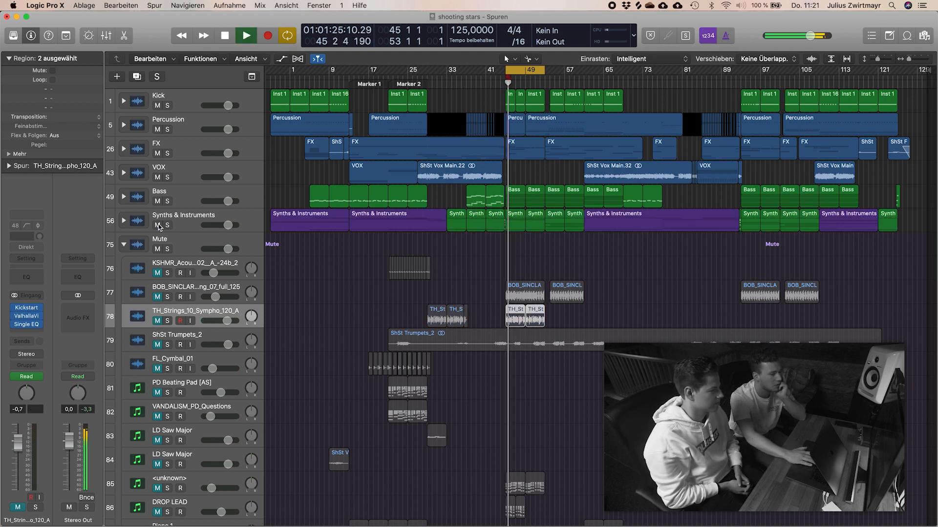
{"action": "key", "text": "space"}
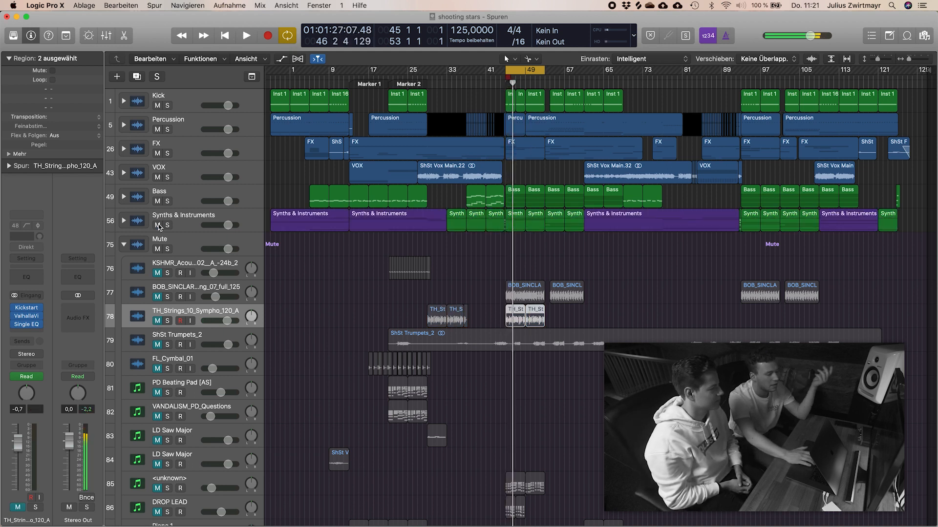
Step: Unmute and solo ShSt Trumpets_2 and play it from bar 22 at Marker 2 with the cycle off
{"action": "scroll", "coordinate": [376, 408], "scroll_direction": "down", "scroll_amount": 5}
{"action": "scroll", "coordinate": [376, 408], "scroll_direction": "up", "scroll_amount": 3}
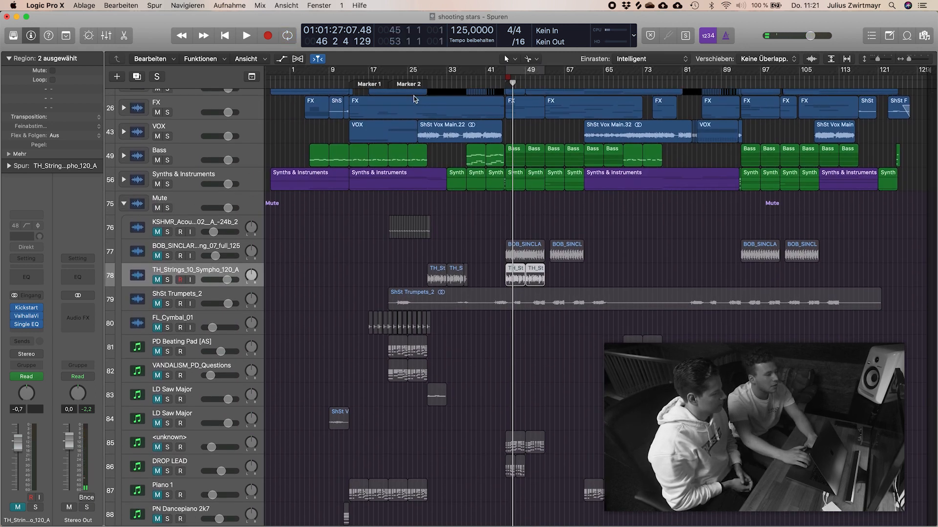
{"action": "key", "text": "alt+comma"}
{"action": "left_click", "coordinate": [157, 304]}
{"action": "left_click", "coordinate": [167, 304]}
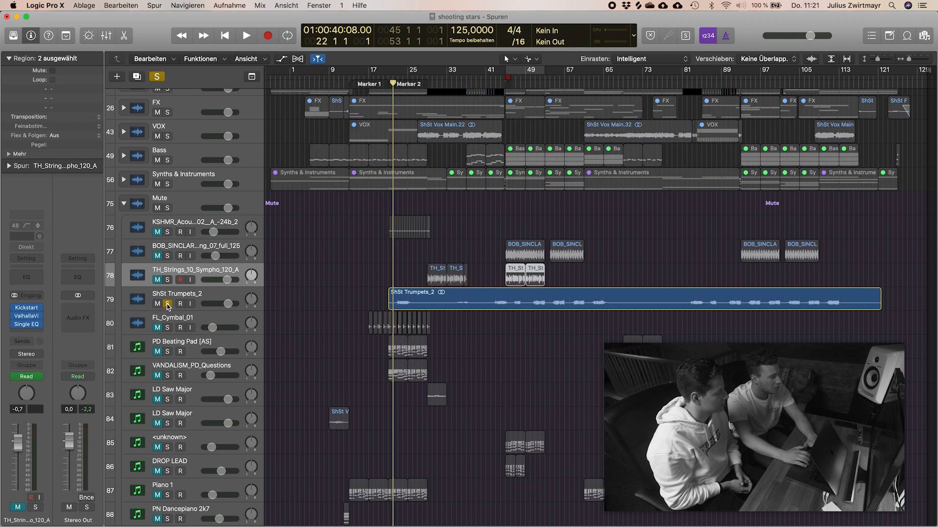
{"action": "key", "text": "space"}
{"action": "scroll", "coordinate": [339, 318], "scroll_direction": "left", "scroll_amount": 1}
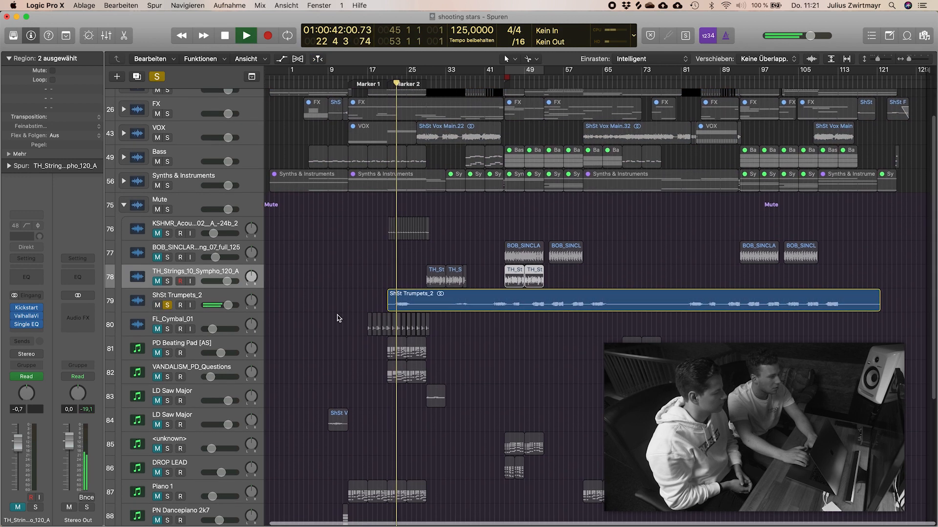
Step: Clear the ShSt Trumpets_2 solo, listen to it in the full mix into bar 45, and mute it again
{"action": "left_click", "coordinate": [167, 305]}
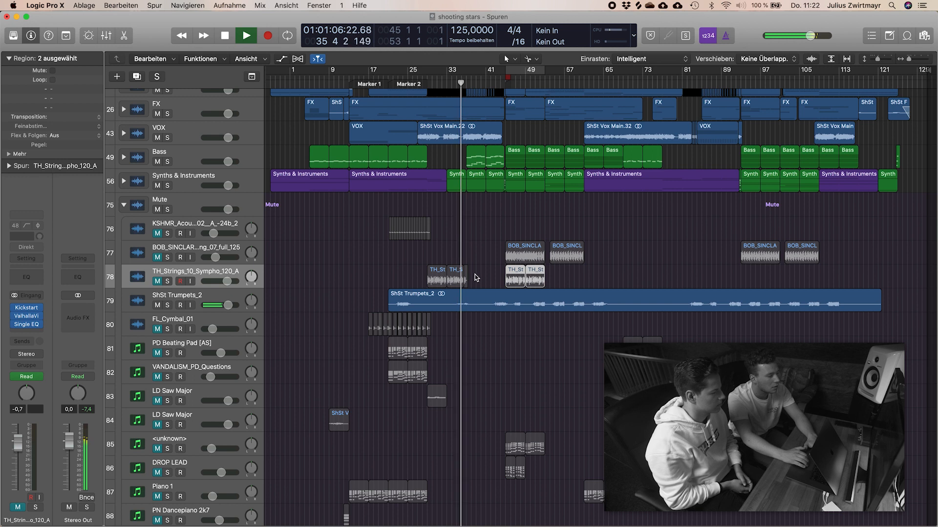
{"action": "scroll", "coordinate": [507, 266], "scroll_direction": "up", "scroll_amount": 1}
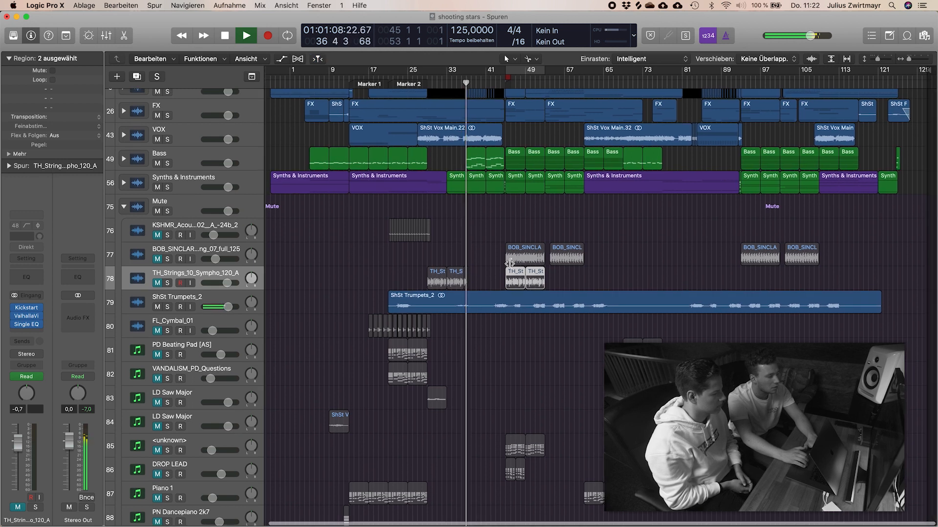
{"action": "scroll", "coordinate": [173, 217], "scroll_direction": "up", "scroll_amount": 2}
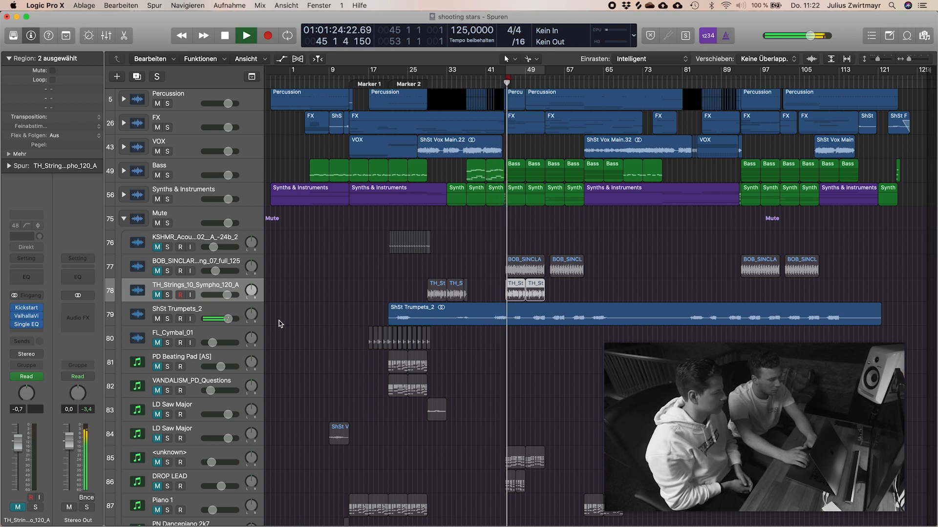
{"action": "key", "text": "space"}
{"action": "left_click", "coordinate": [158, 319]}
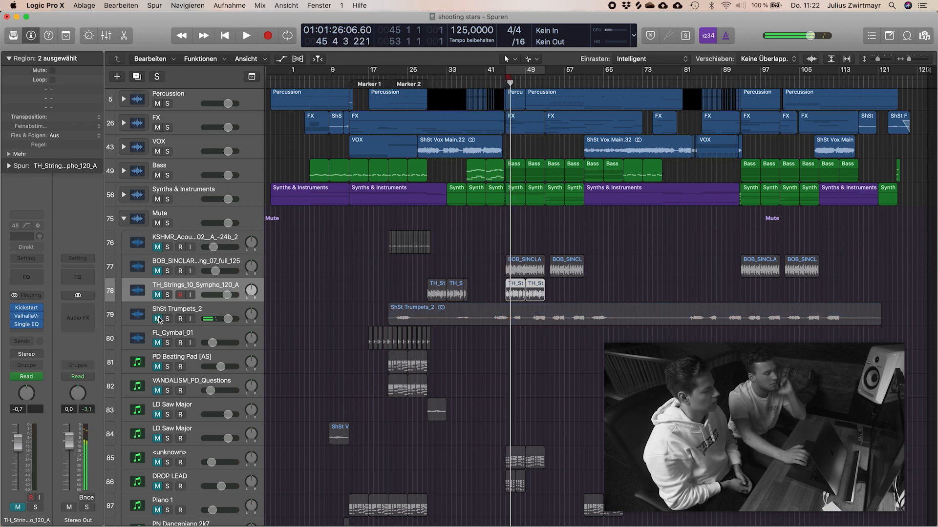
Step: Deselect the strings regions, collapse the Mute stack and enlarge the height of the tracks
{"action": "left_click", "coordinate": [334, 266]}
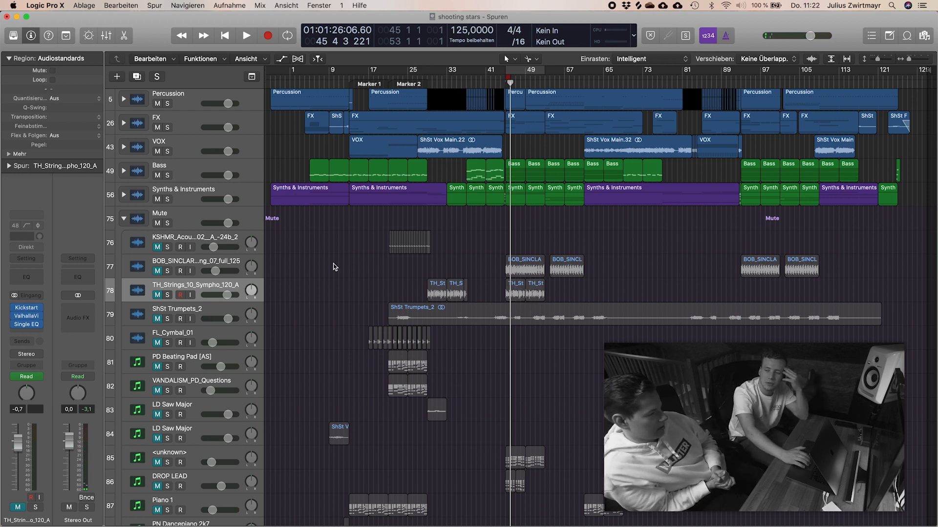
{"action": "left_click", "coordinate": [123, 217]}
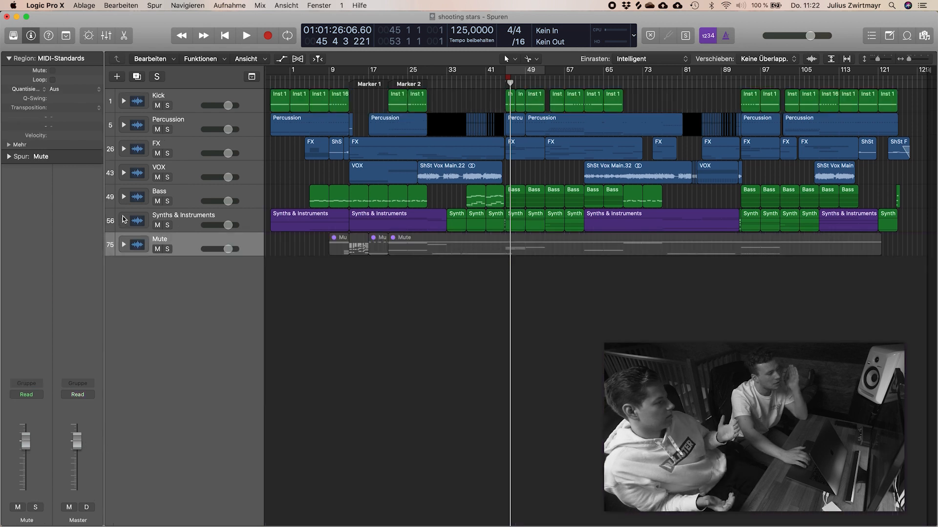
{"action": "key", "text": "super+Down"}
{"action": "key", "text": "super+Down"}
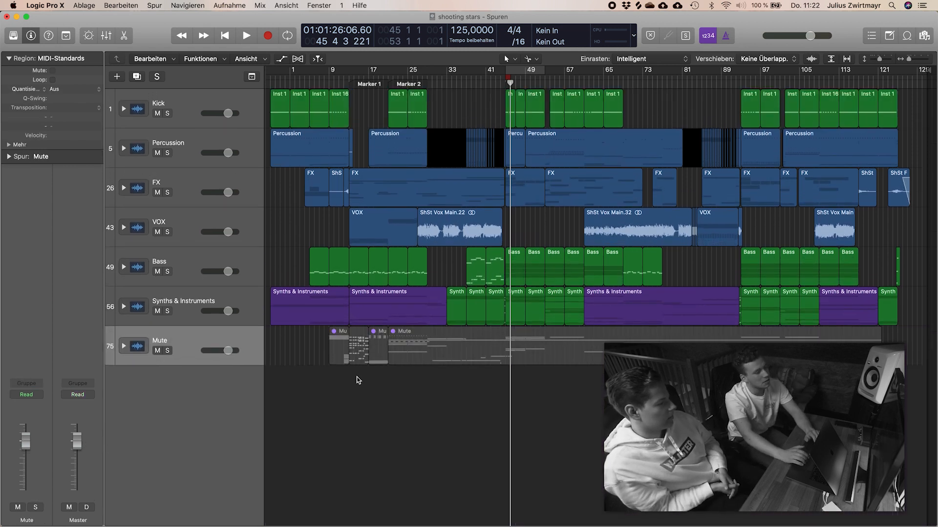